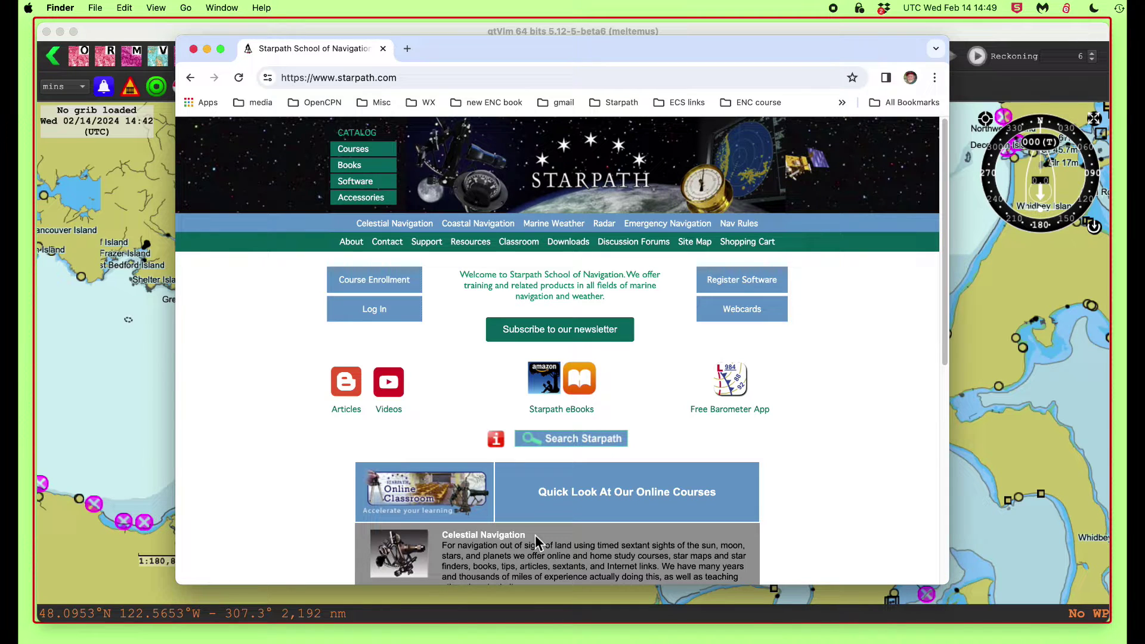
Step: Search the web for "qtvlm cheat sheet" and open Starpath's qtVlm Cheat Sheet page
{"action": "left_click", "coordinate": [444, 80]}
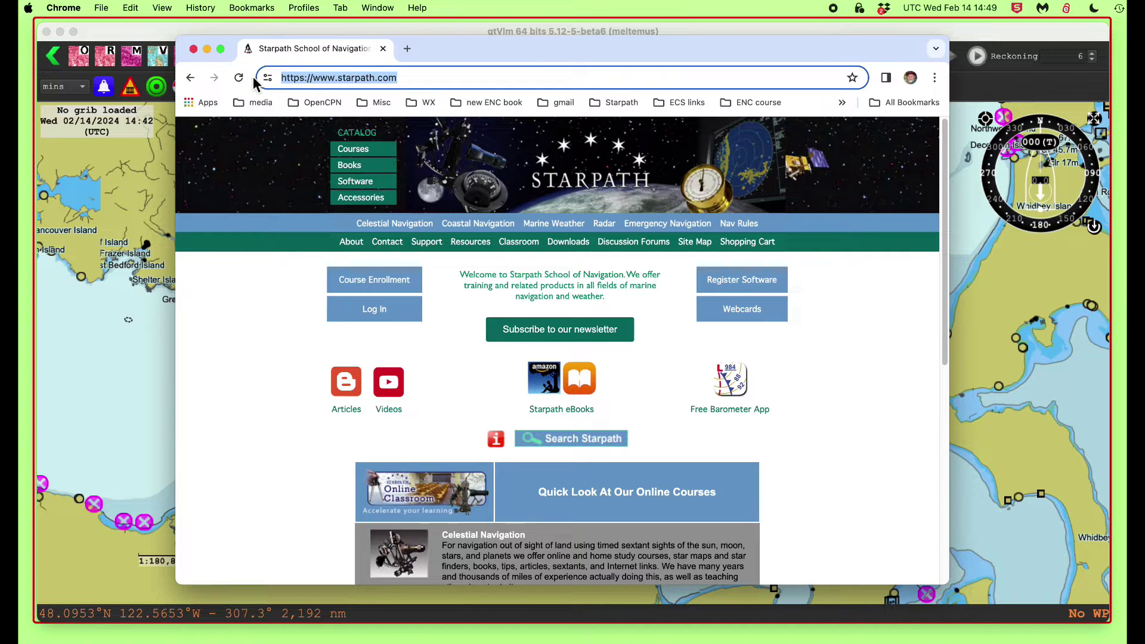
{"action": "type", "text": "qtv"}
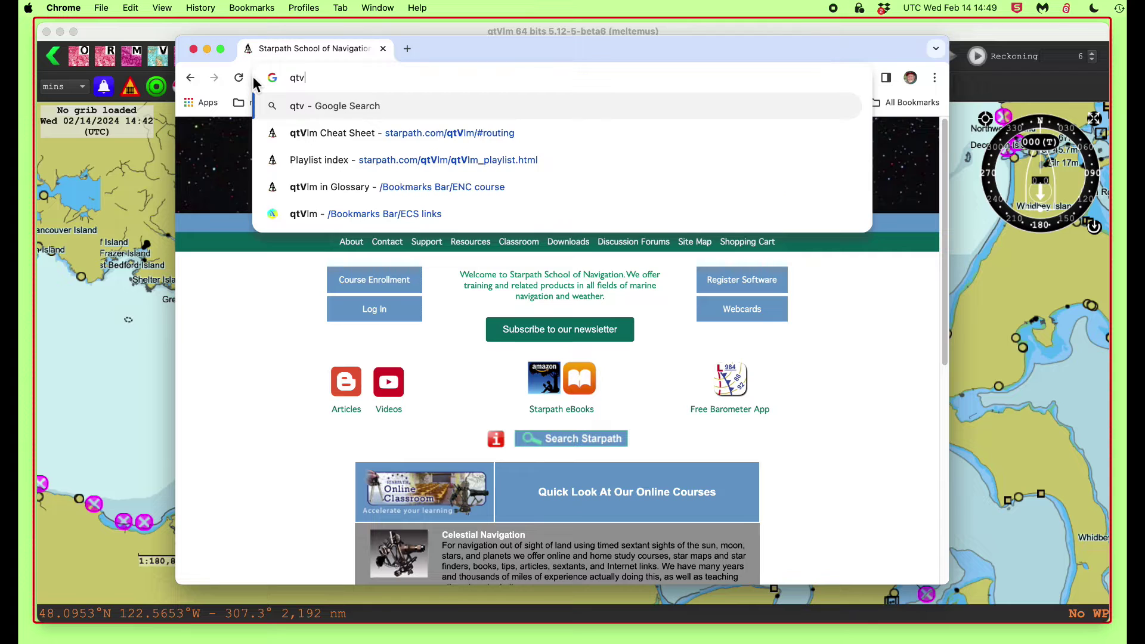
{"action": "type", "text": "lm chea"}
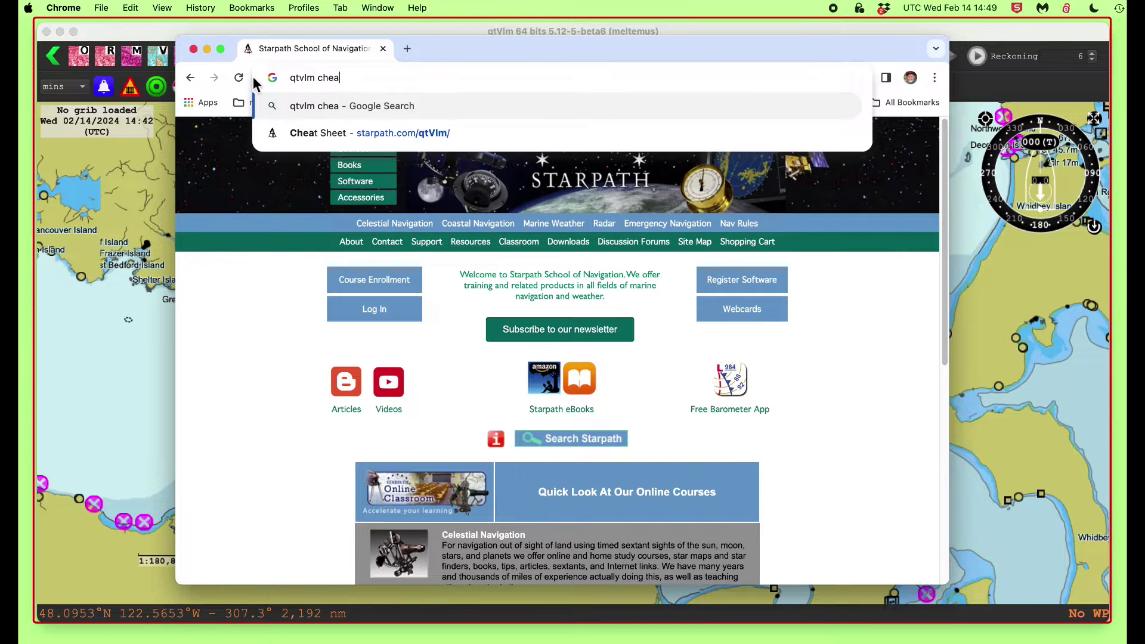
{"action": "type", "text": "t sheet"}
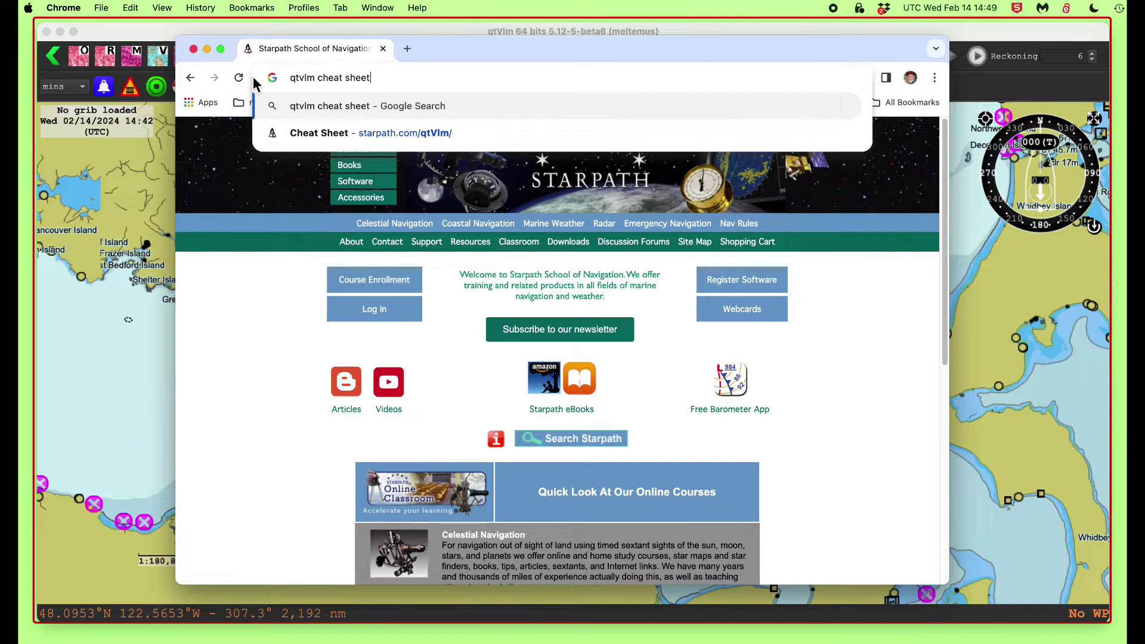
{"action": "key", "text": "Return"}
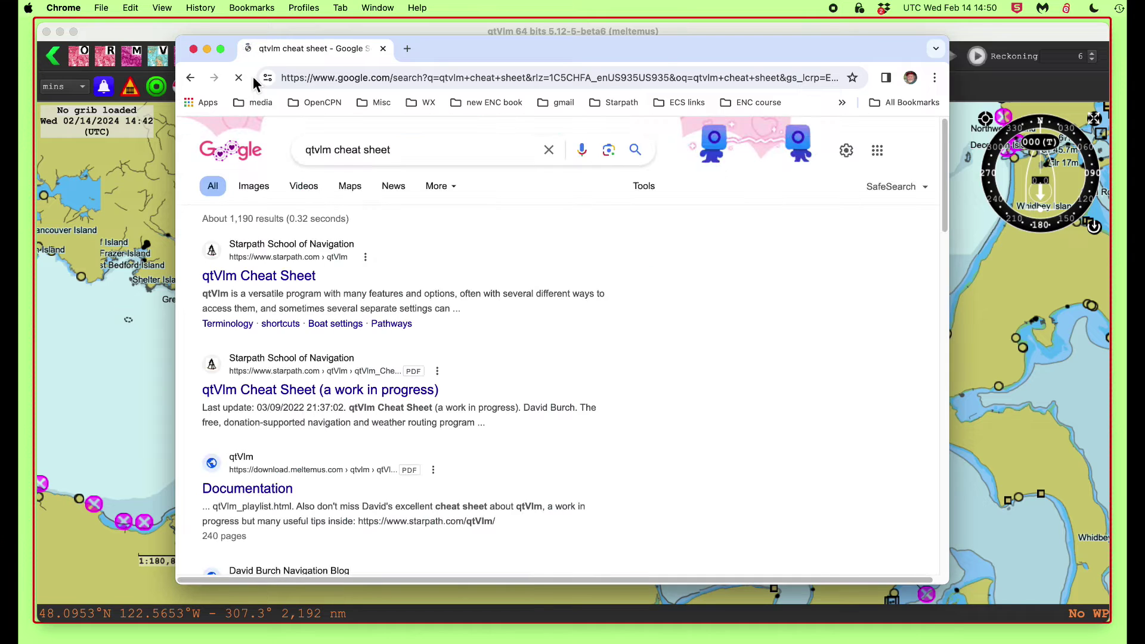
{"action": "left_click", "coordinate": [261, 283]}
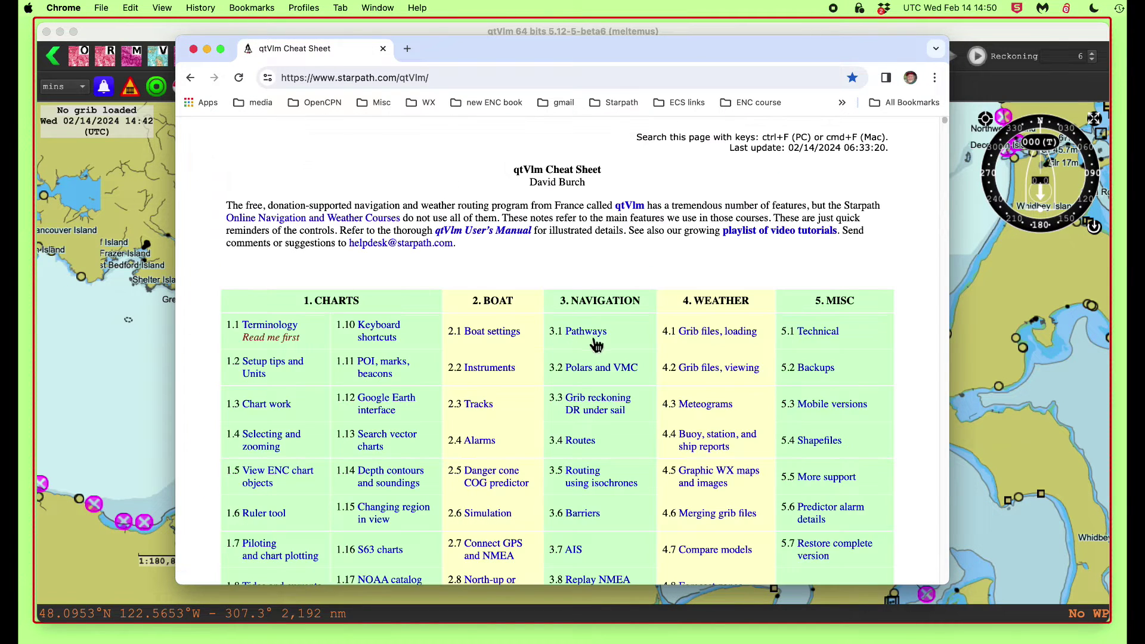
Step: Go to section 3.5, Routing using isochrones, and open the qtVlm Routing Practice.pdf linked in its Preparation notes
{"action": "scroll", "coordinate": [621, 361], "scroll_direction": "down", "scroll_amount": 2}
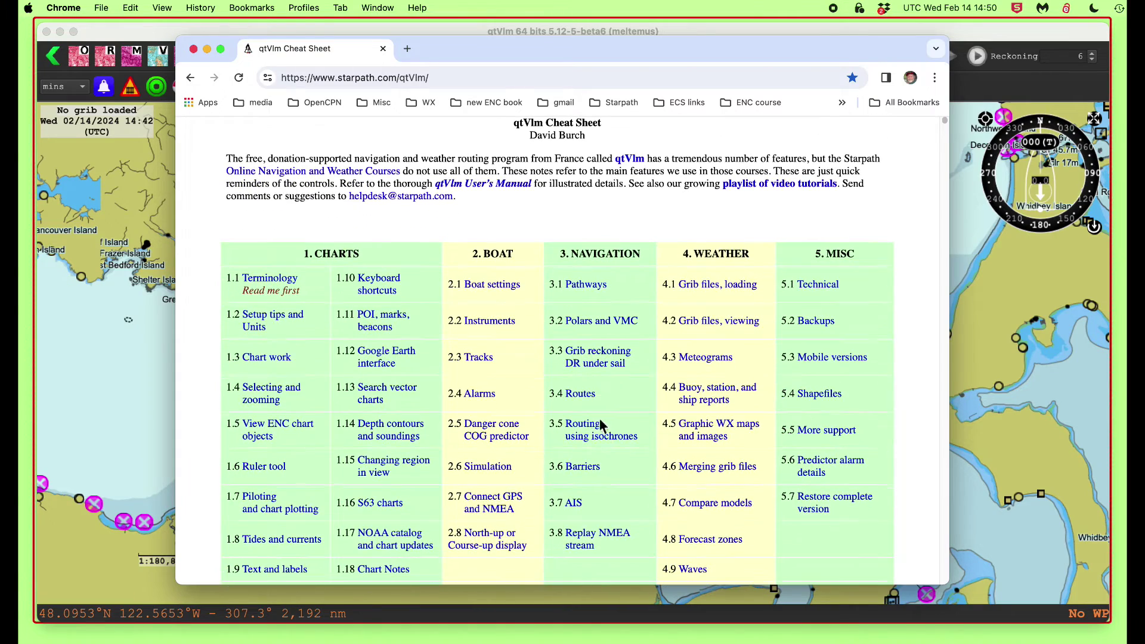
{"action": "left_click", "coordinate": [590, 437]}
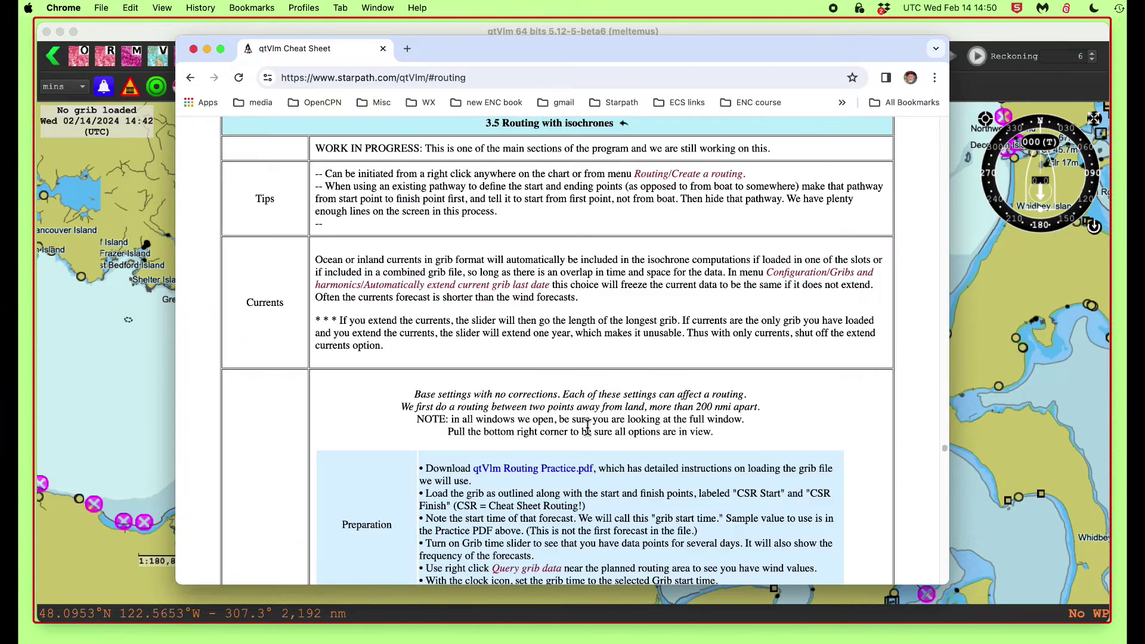
{"action": "scroll", "coordinate": [587, 429], "scroll_direction": "down", "scroll_amount": 1}
{"action": "scroll", "coordinate": [587, 428], "scroll_direction": "down", "scroll_amount": 5}
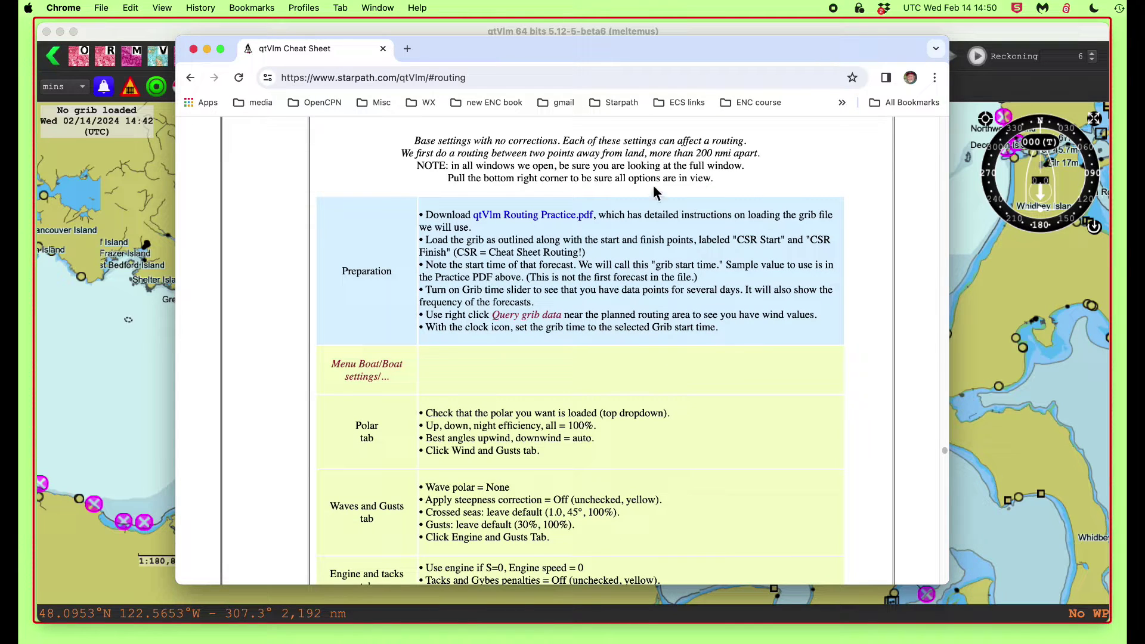
{"action": "left_click", "coordinate": [560, 217]}
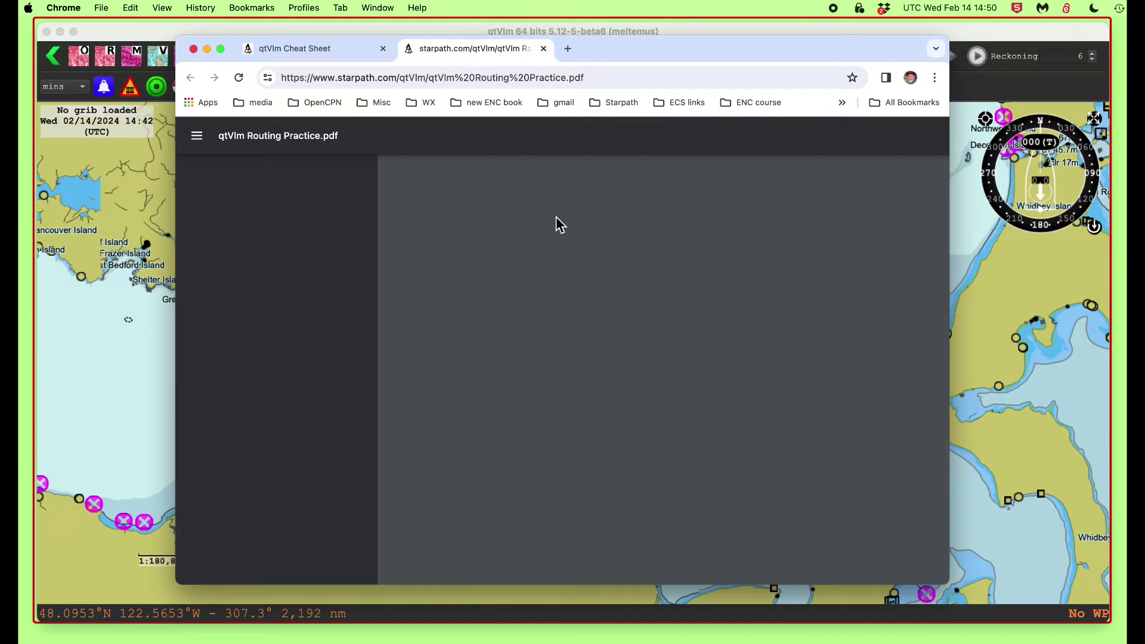
Step: Review the practice sheet's coordinates for CSR Start and CSR Finish and the starting time given in Step 4
{"action": "scroll", "coordinate": [691, 420], "scroll_direction": "down", "scroll_amount": 1}
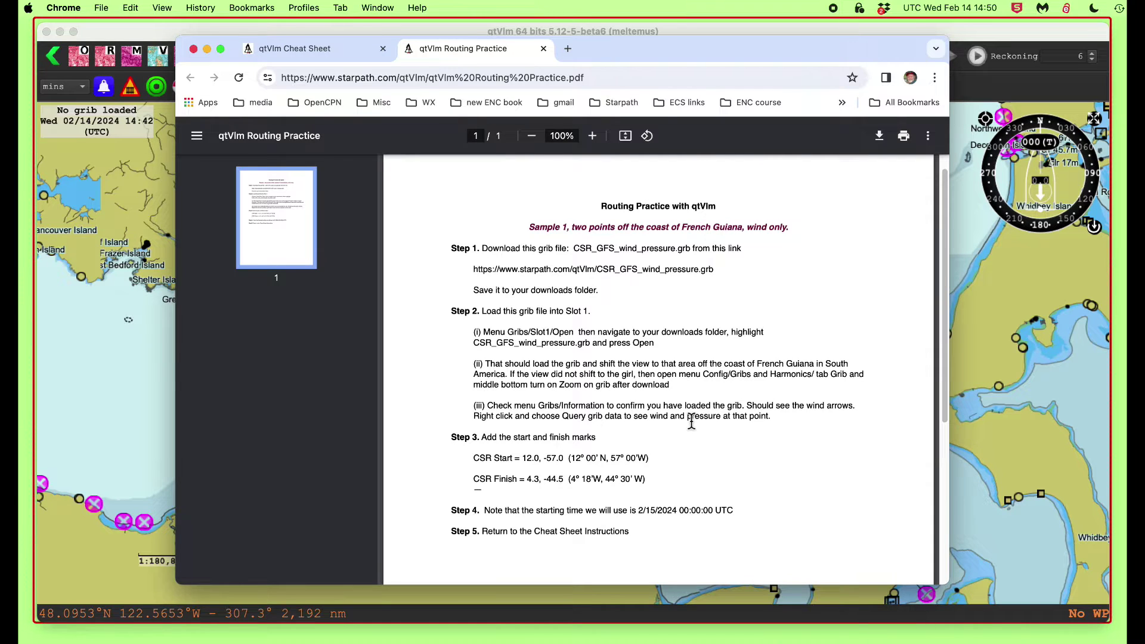
{"action": "scroll", "coordinate": [691, 419], "scroll_direction": "down", "scroll_amount": 1}
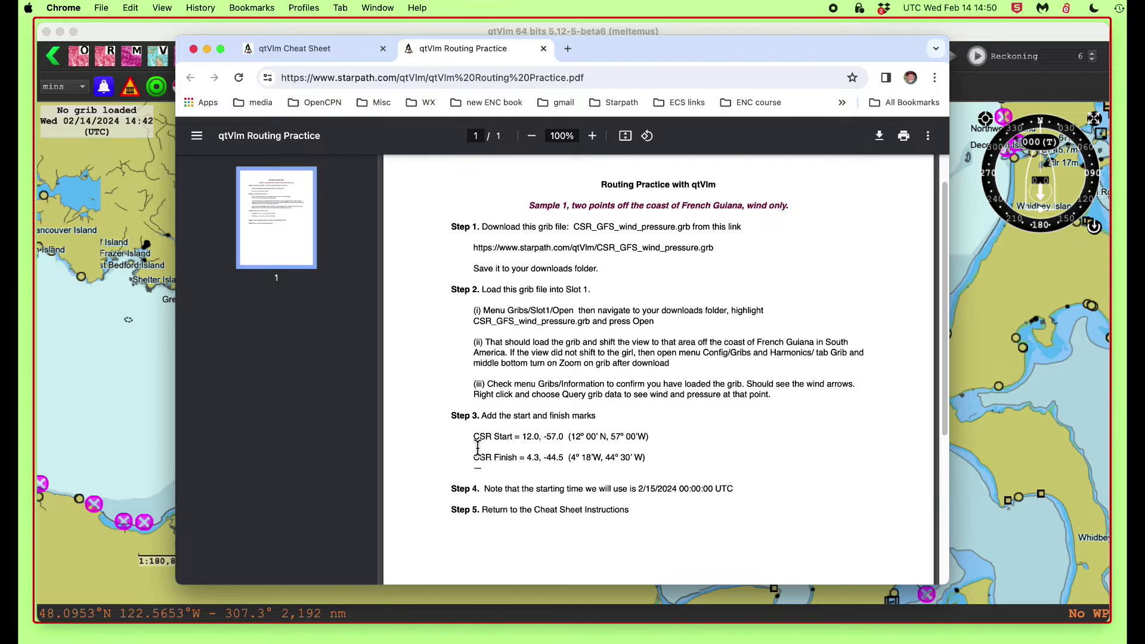
{"action": "left_click_drag", "start_coordinate": [474, 437], "coordinate": [672, 449]}
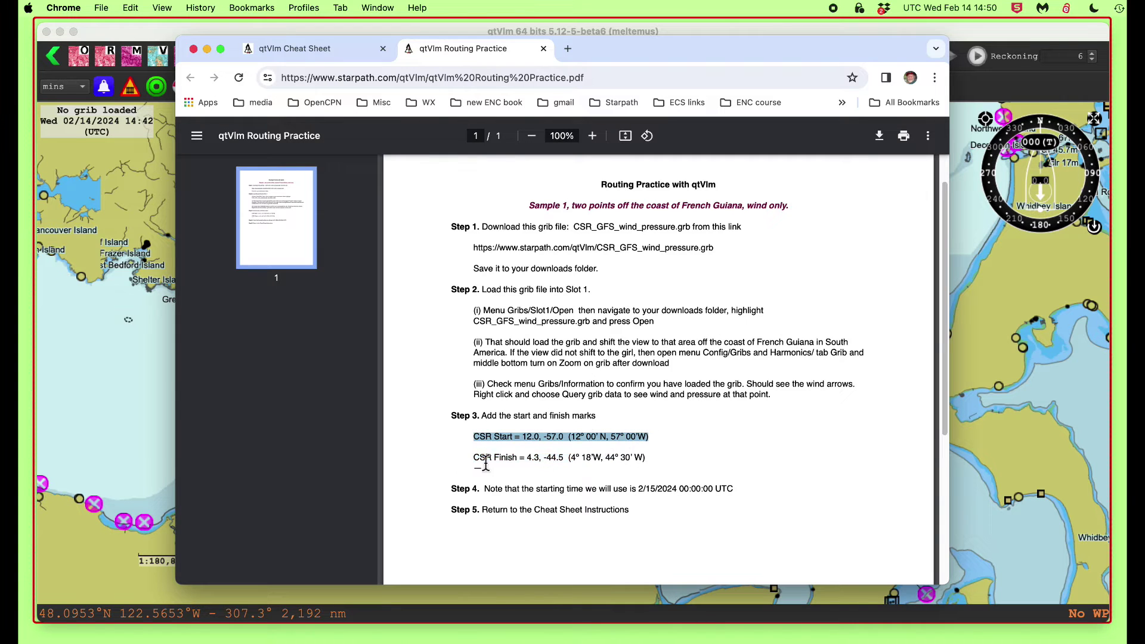
{"action": "left_click_drag", "start_coordinate": [475, 458], "coordinate": [648, 460]}
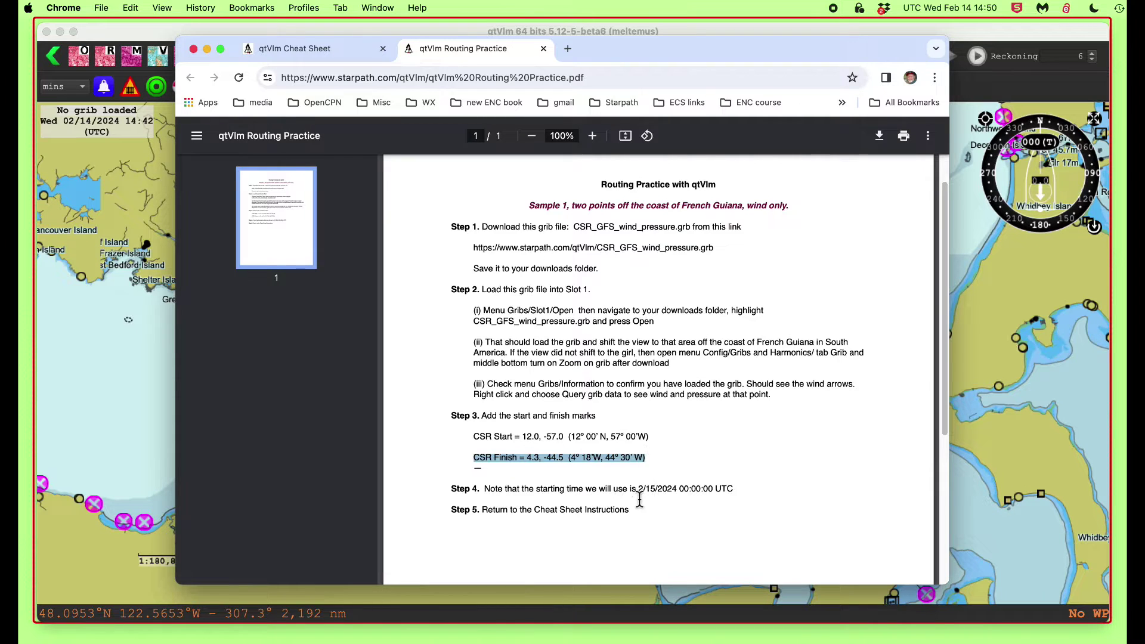
{"action": "left_click_drag", "start_coordinate": [638, 488], "coordinate": [733, 490]}
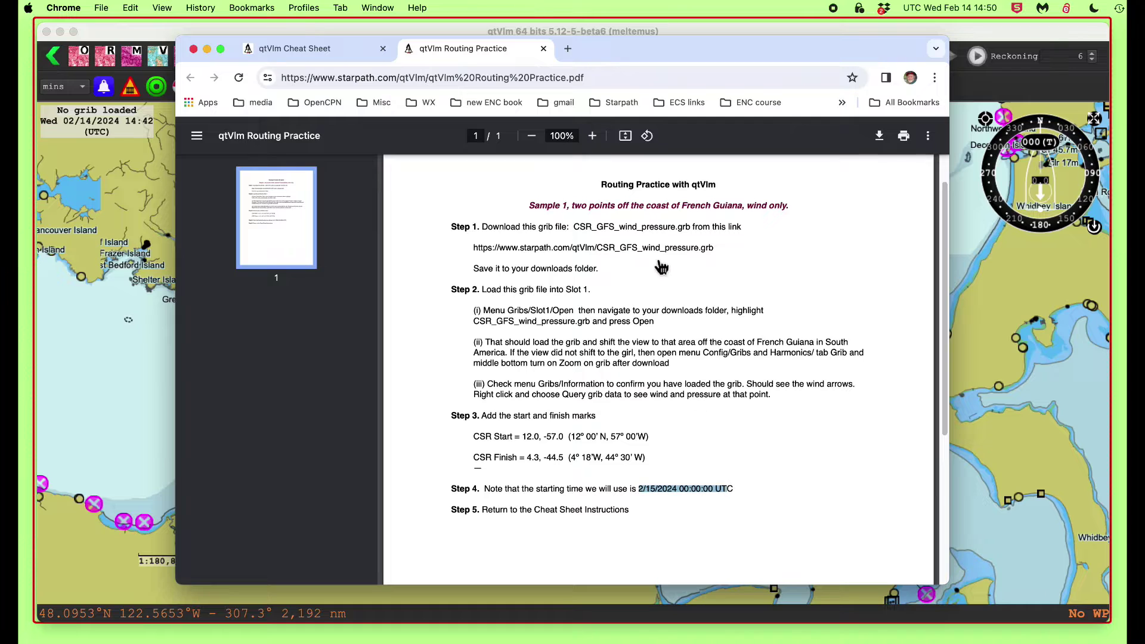
Step: Try to download the grib file CSR_GFS_wind_pressure.grb from the link in Step 1
{"action": "left_click", "coordinate": [571, 254]}
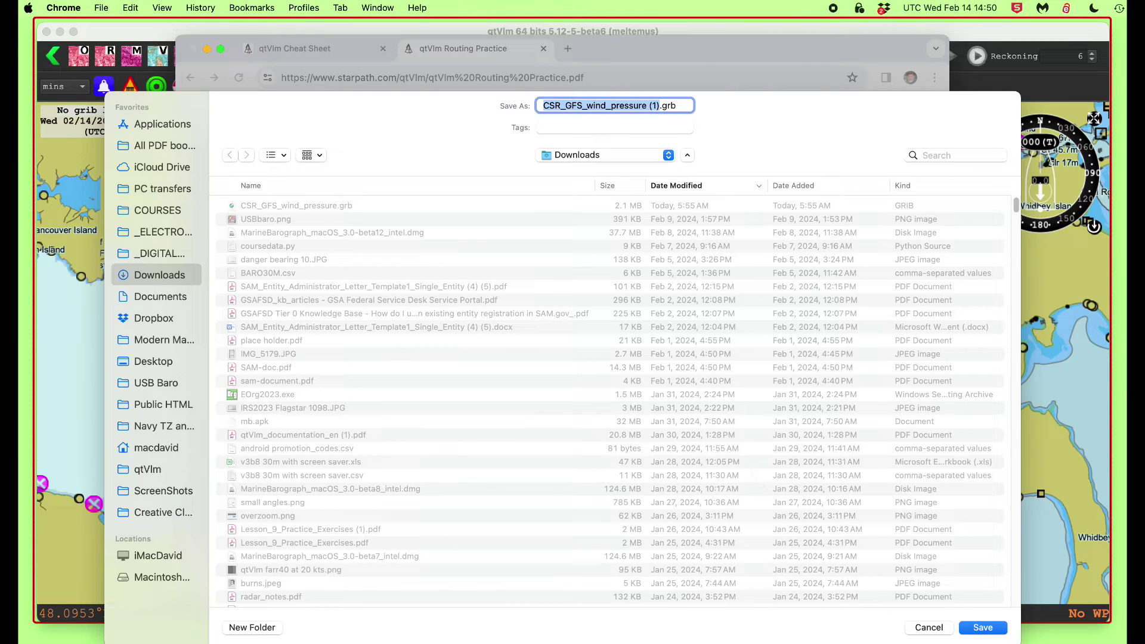
{"action": "left_click", "coordinate": [929, 628]}
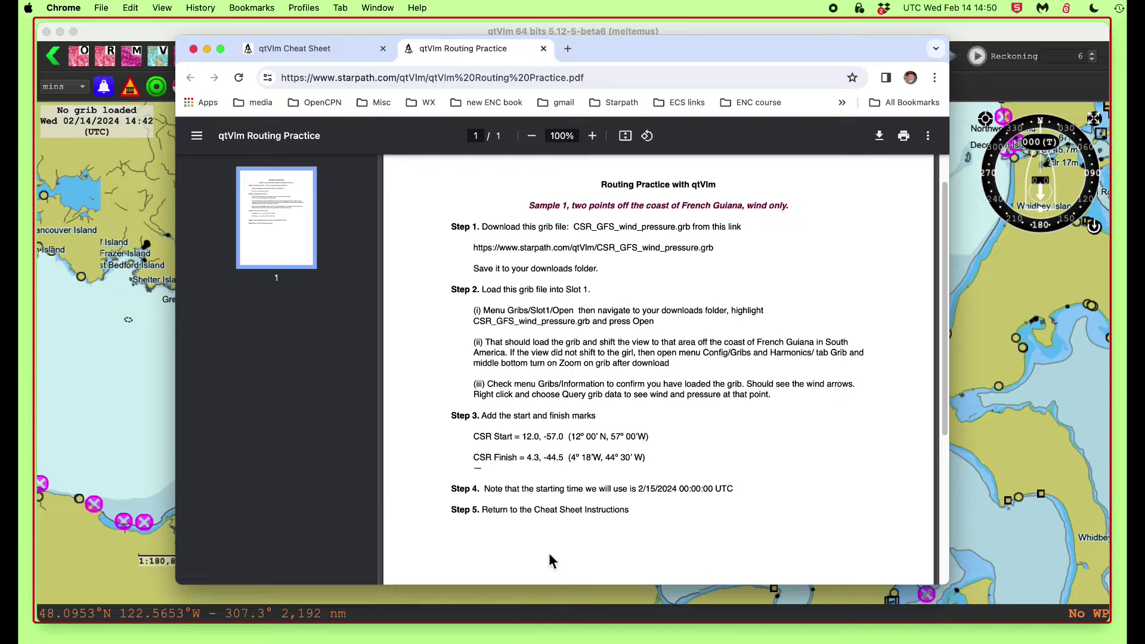
Step: Move the browser window out of the way and turn off the vector charts in qtVlm
{"action": "left_click_drag", "start_coordinate": [645, 51], "coordinate": [885, 641]}
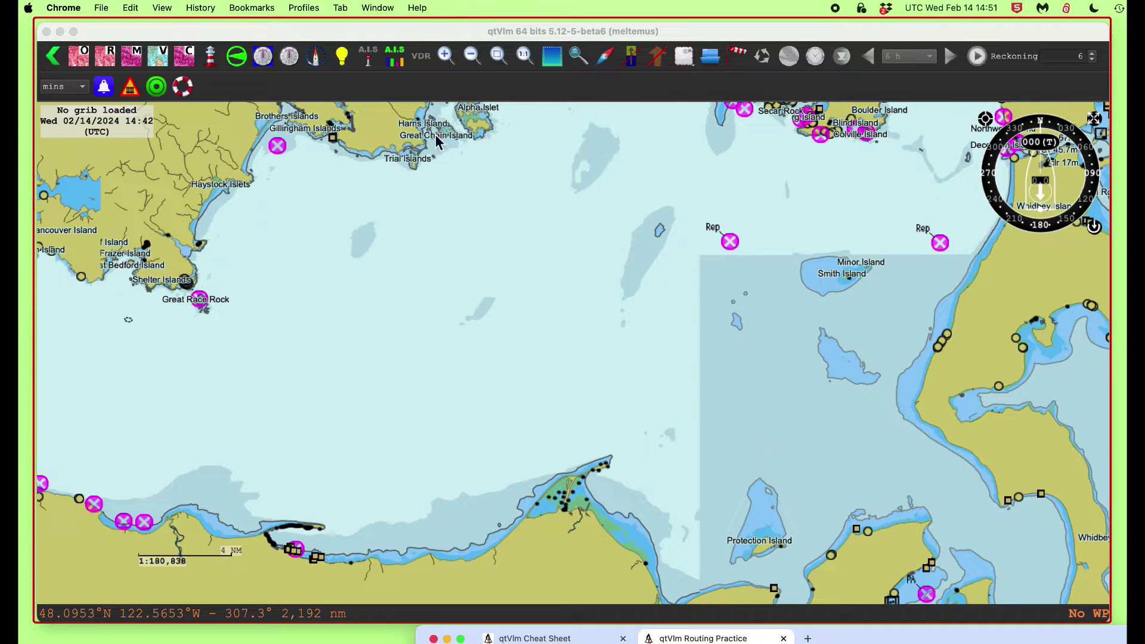
{"action": "left_click", "coordinate": [158, 58]}
{"action": "left_click", "coordinate": [159, 58]}
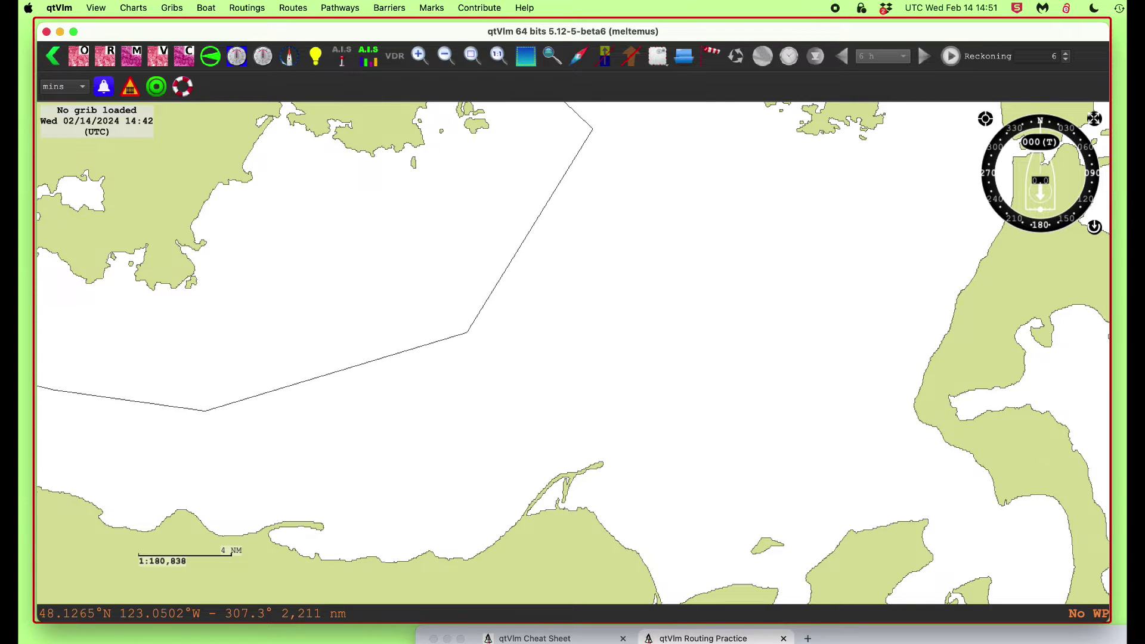
Step: Return to the browser and place the Routing Practice sheet beside the qtVlm chart, closing the Acrobat window on the way
{"action": "key", "text": "super+Tab"}
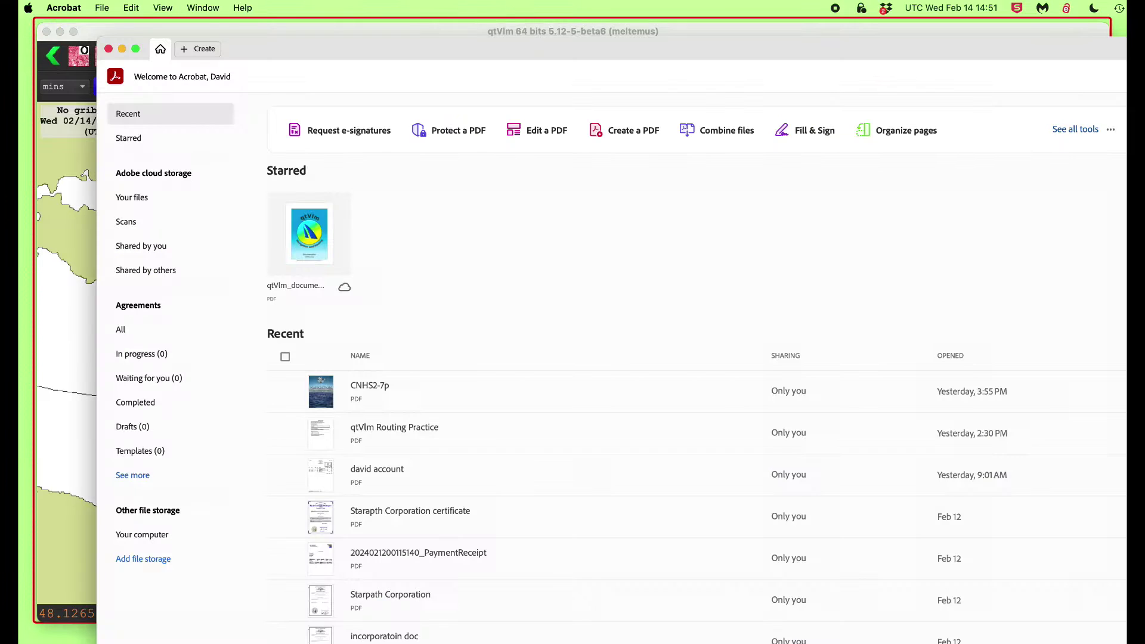
{"action": "left_click", "coordinate": [108, 49]}
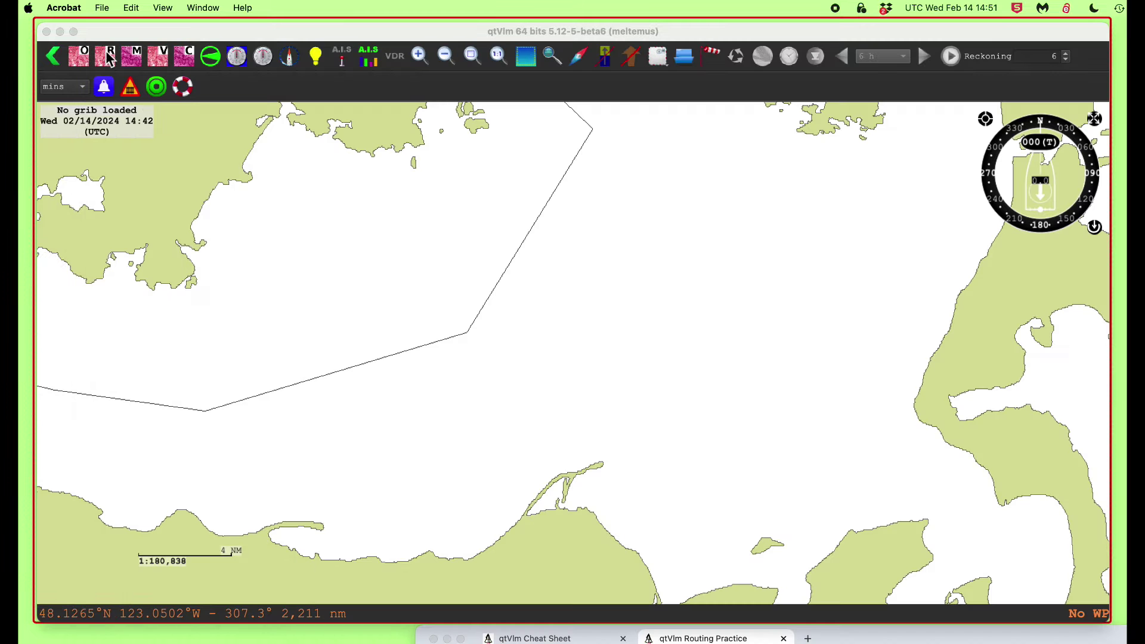
{"action": "key", "text": "super+Tab"}
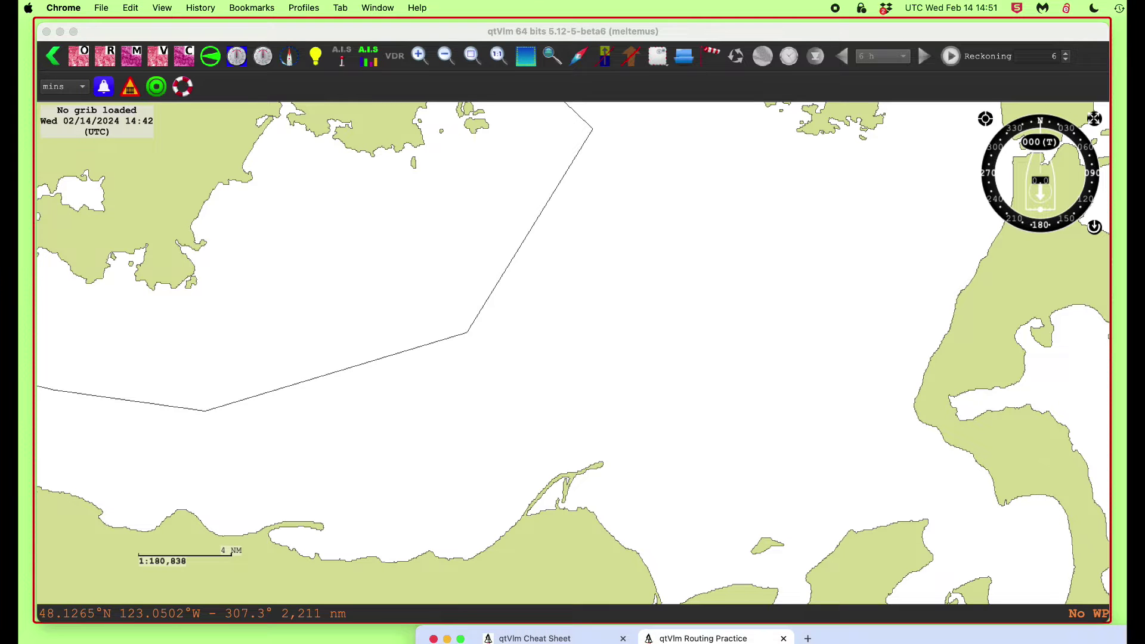
{"action": "left_click_drag", "start_coordinate": [957, 641], "coordinate": [1054, 49]}
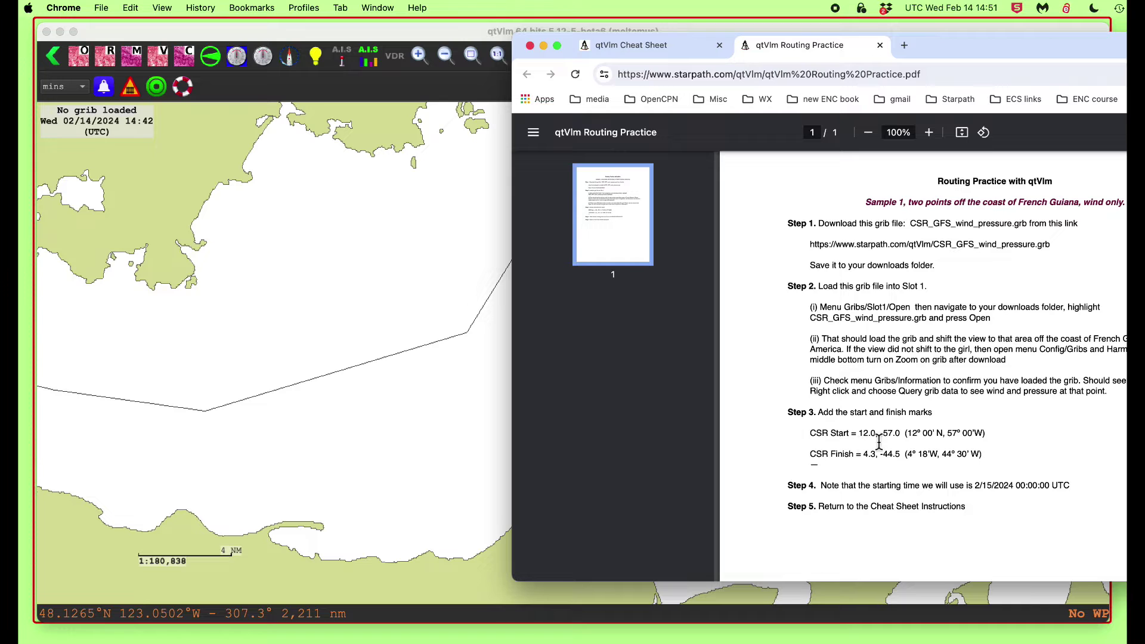
Step: Create a new mark named "C SR Start" on the qtVlm chart and consult the practice sheet for its coordinates
{"action": "right_click", "coordinate": [234, 323]}
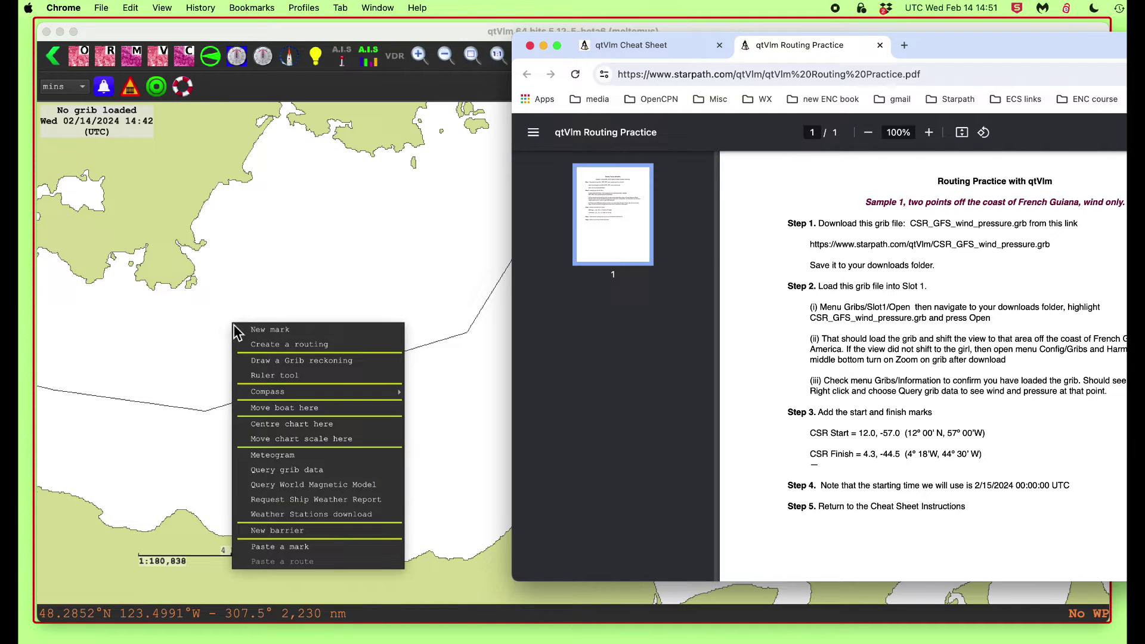
{"action": "left_click", "coordinate": [300, 333]}
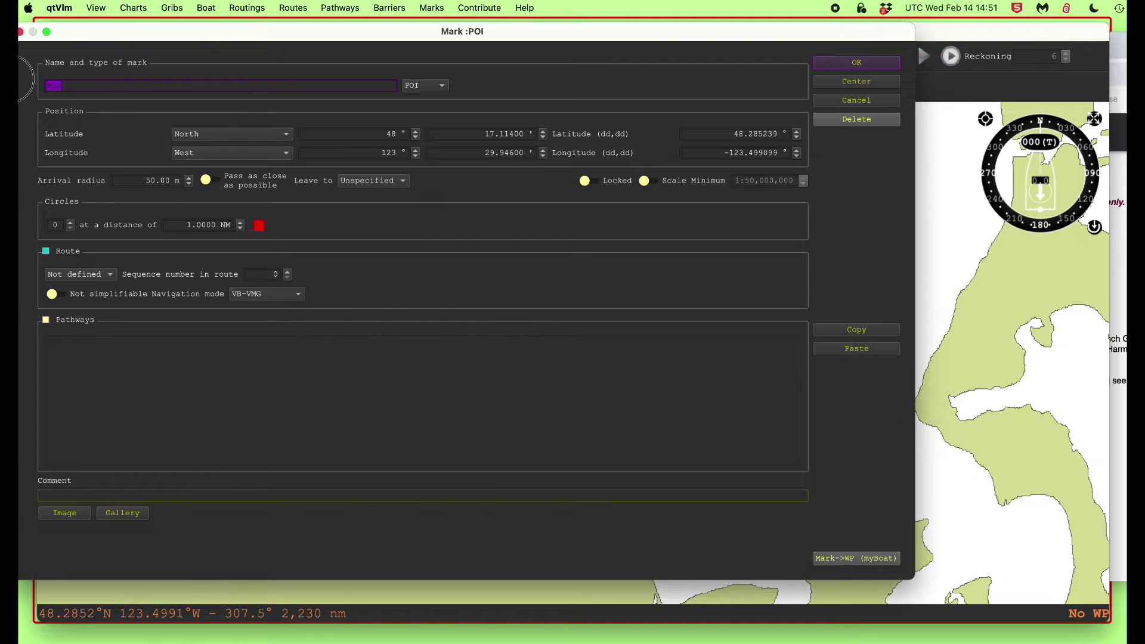
{"action": "type", "text": "C SR Start"}
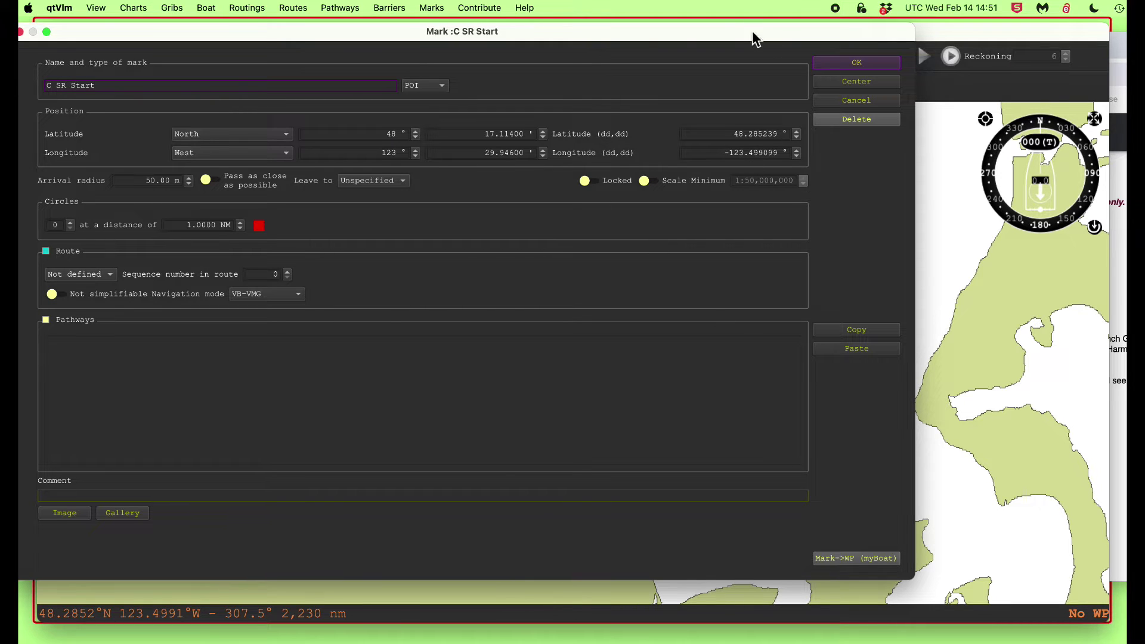
{"action": "left_click", "coordinate": [1115, 388]}
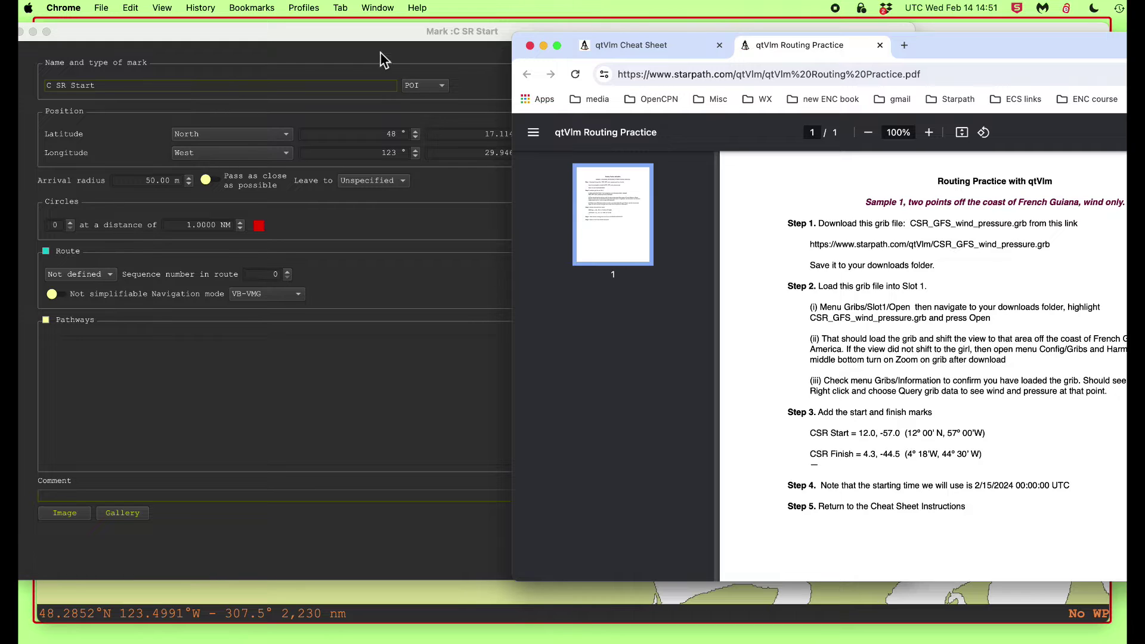
{"action": "left_click", "coordinate": [250, 55]}
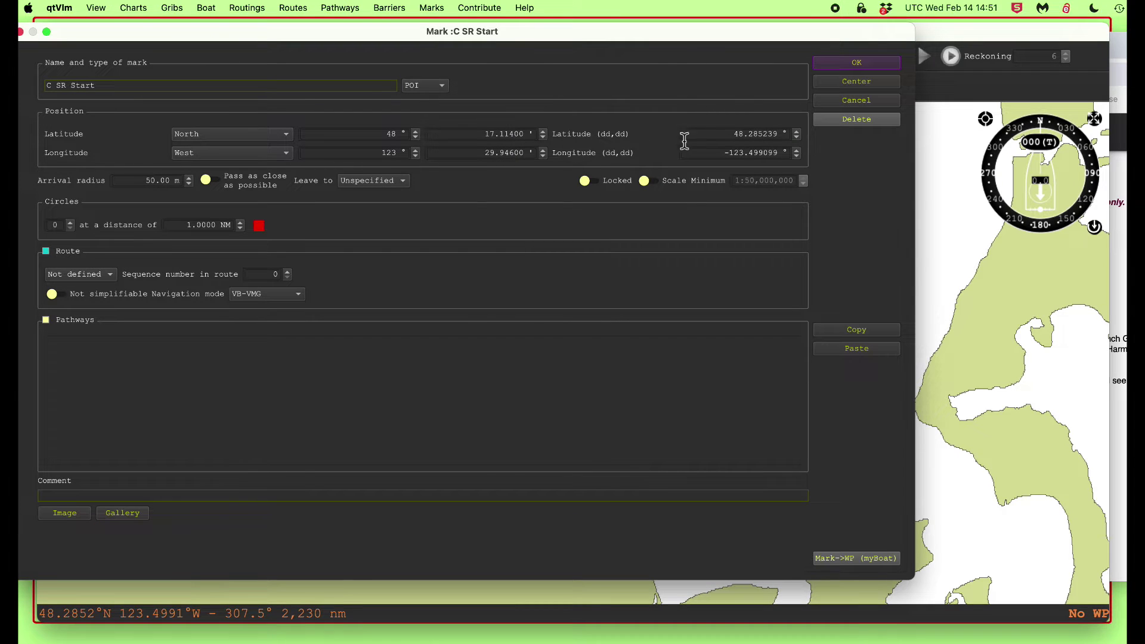
Step: Set the start mark's decimal latitude to 12.0 and its decimal longitude to -57.0
{"action": "left_click_drag", "start_coordinate": [722, 141], "coordinate": [800, 139]}
{"action": "type", "text": "12.0"}
{"action": "left_click_drag", "start_coordinate": [730, 154], "coordinate": [791, 157]}
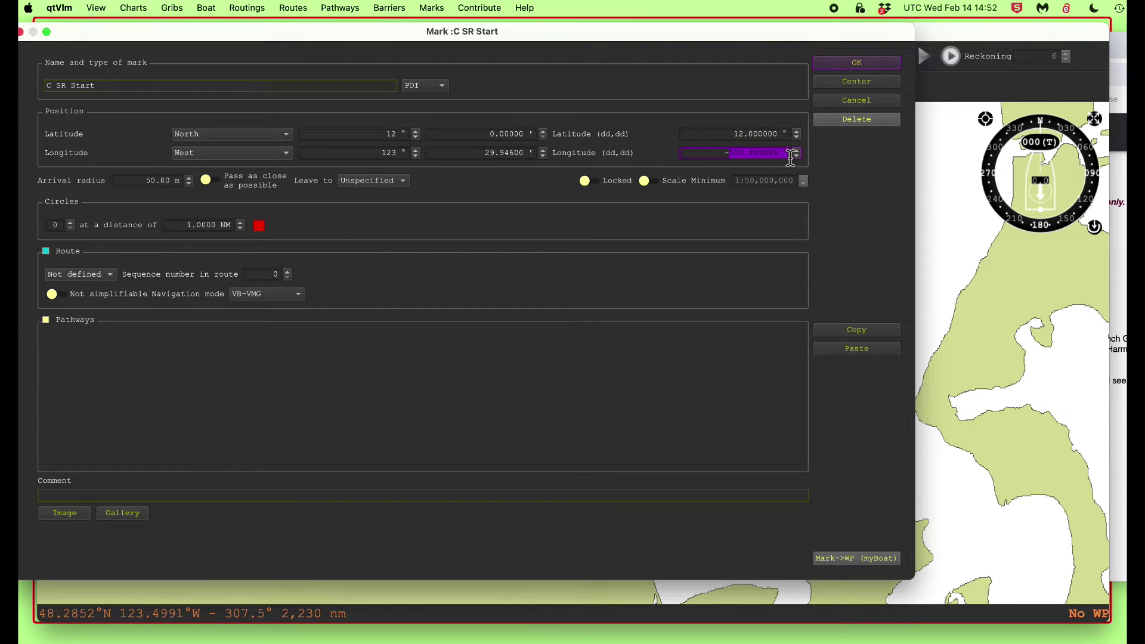
{"action": "type", "text": "57.0"}
{"action": "key", "text": "Tab"}
Step: Correct the mark's name to "CSR Start" and save the mark
{"action": "left_click", "coordinate": [55, 85]}
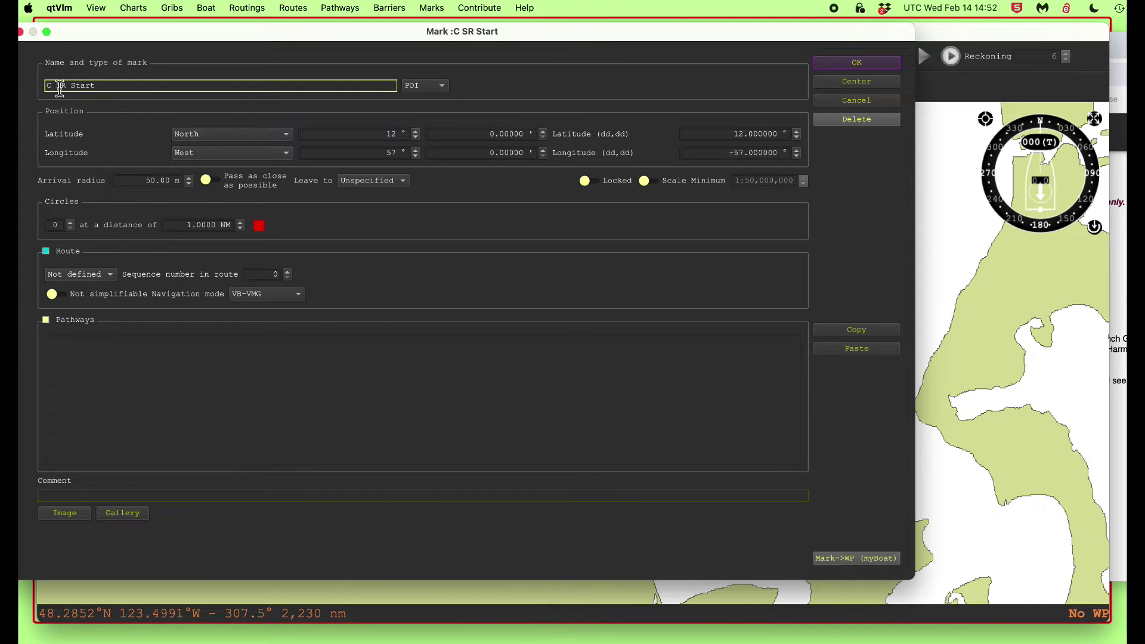
{"action": "key", "text": "BackSpace"}
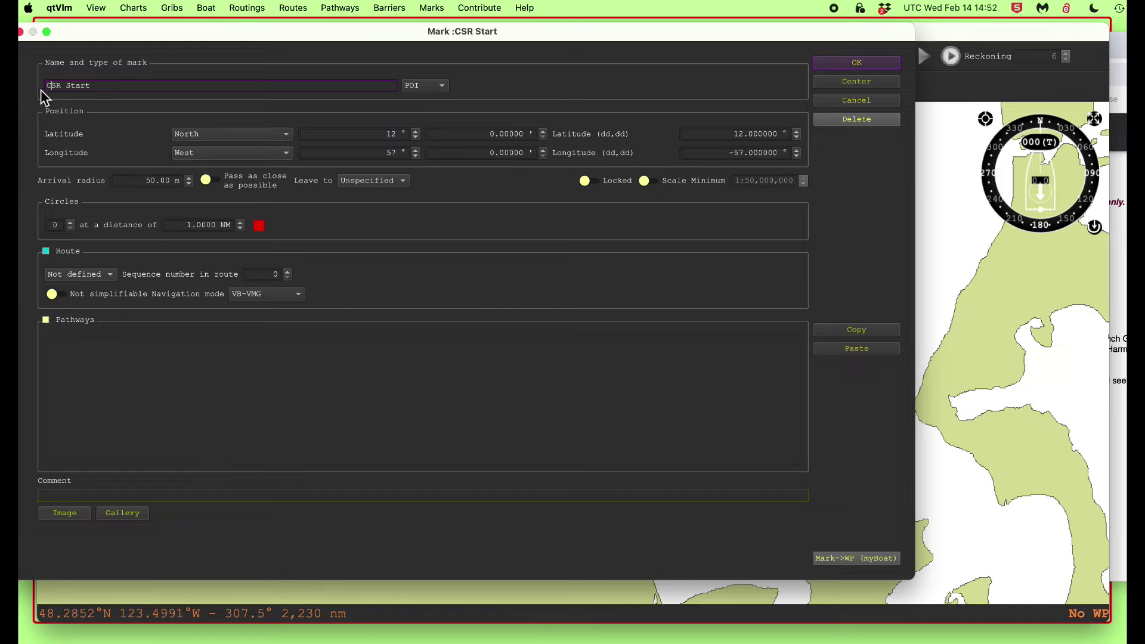
{"action": "left_click", "coordinate": [851, 64]}
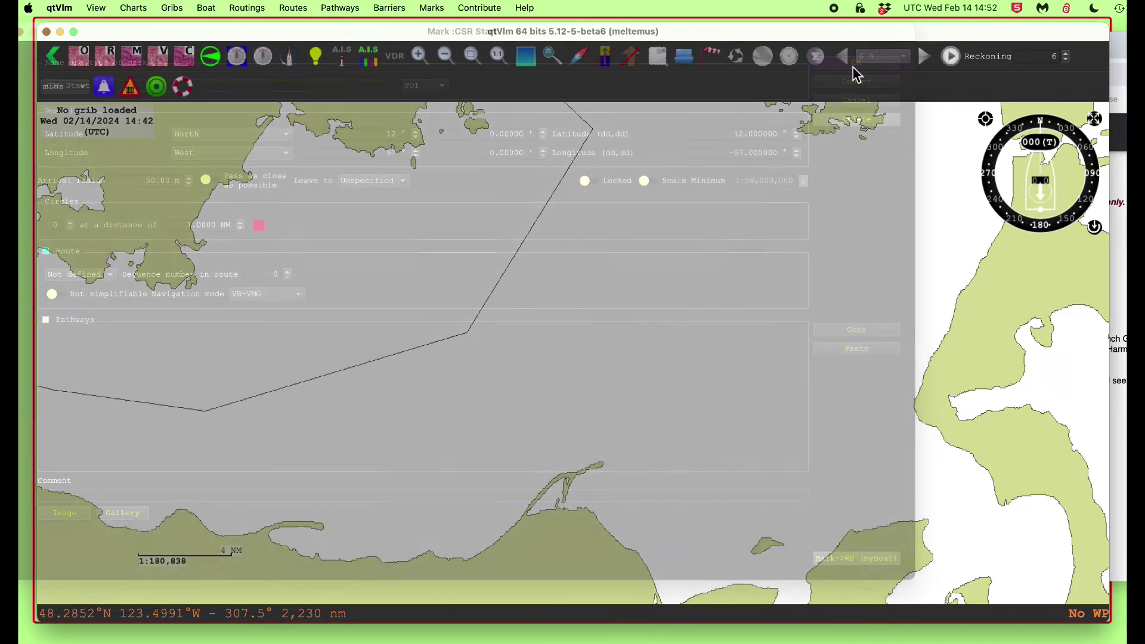
Step: Create a new mark named "CSR Finish" on the chart and consult the practice sheet for its coordinates
{"action": "right_click", "coordinate": [442, 262]}
{"action": "left_click", "coordinate": [456, 265]}
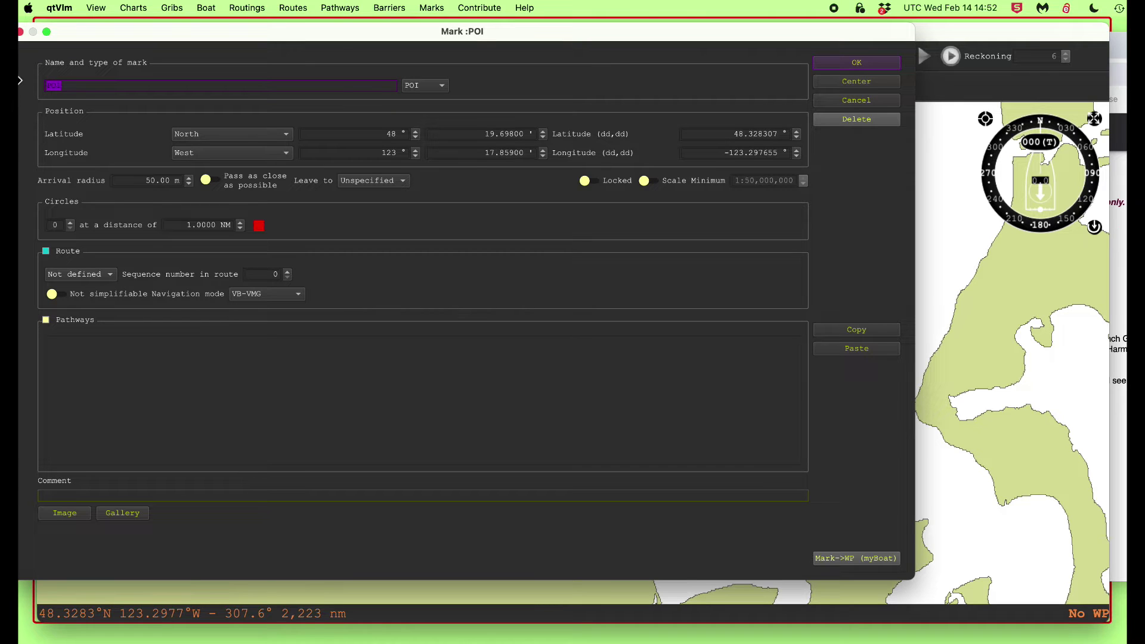
{"action": "type", "text": "CSR Finish"}
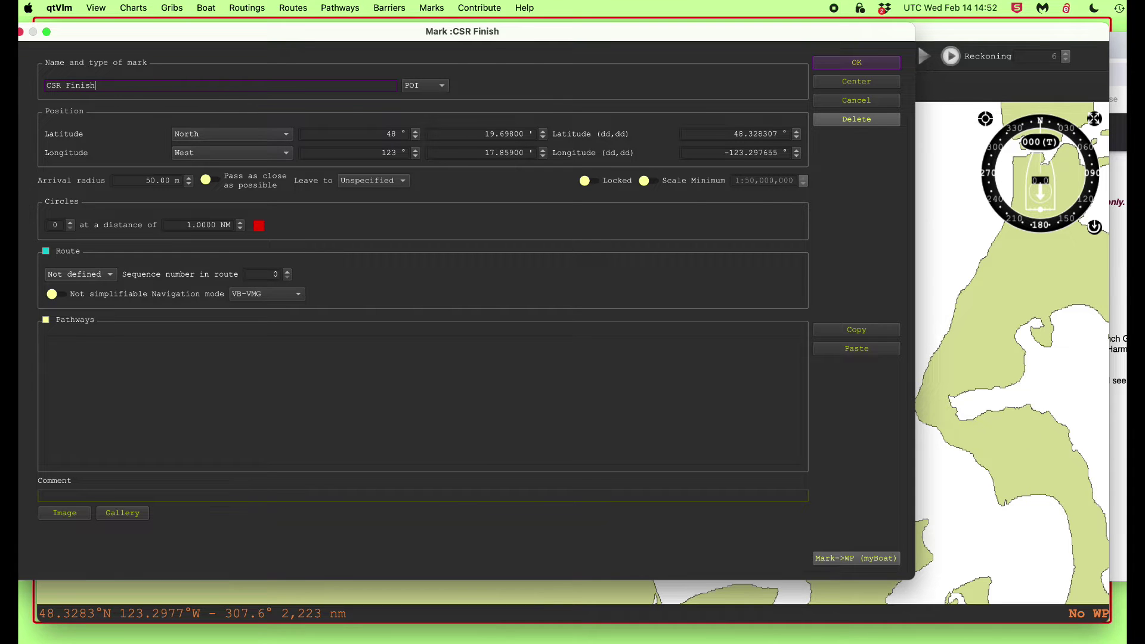
{"action": "key", "text": "super+Tab"}
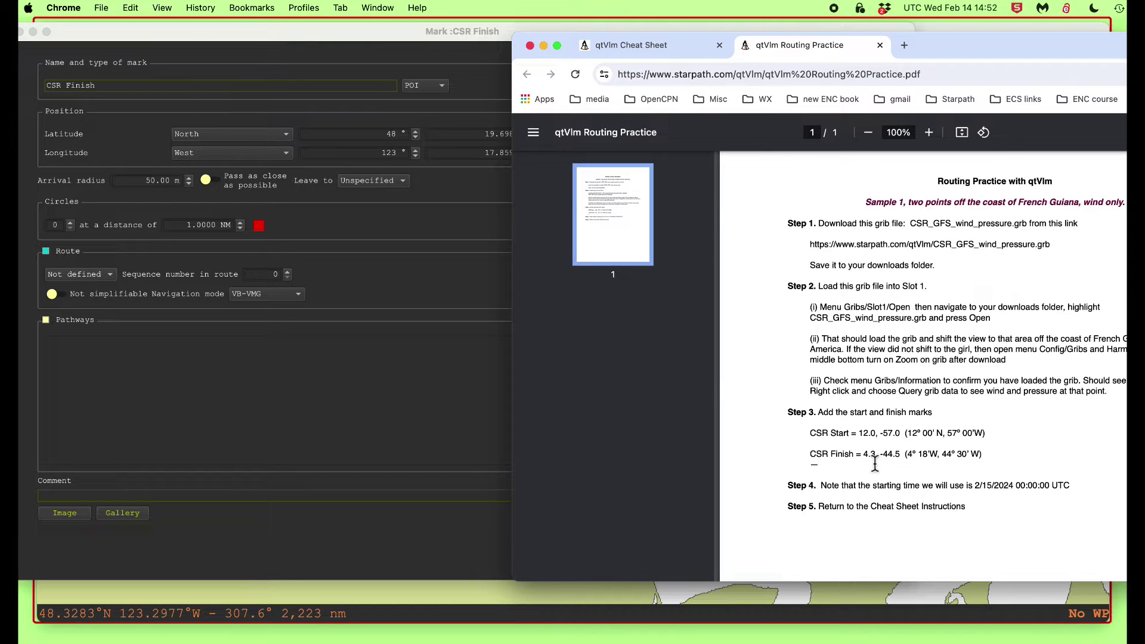
{"action": "left_click", "coordinate": [358, 52]}
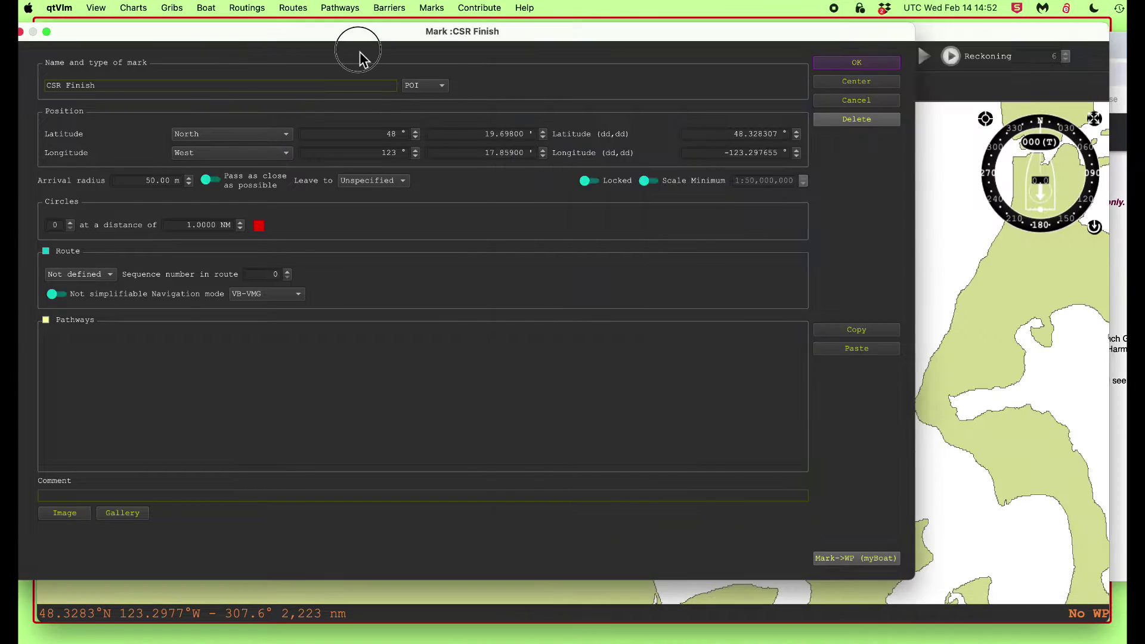
Step: Set the finish mark's decimal latitude to 4.3 and its decimal longitude to -44.5, and save the mark
{"action": "left_click_drag", "start_coordinate": [734, 133], "coordinate": [790, 134]}
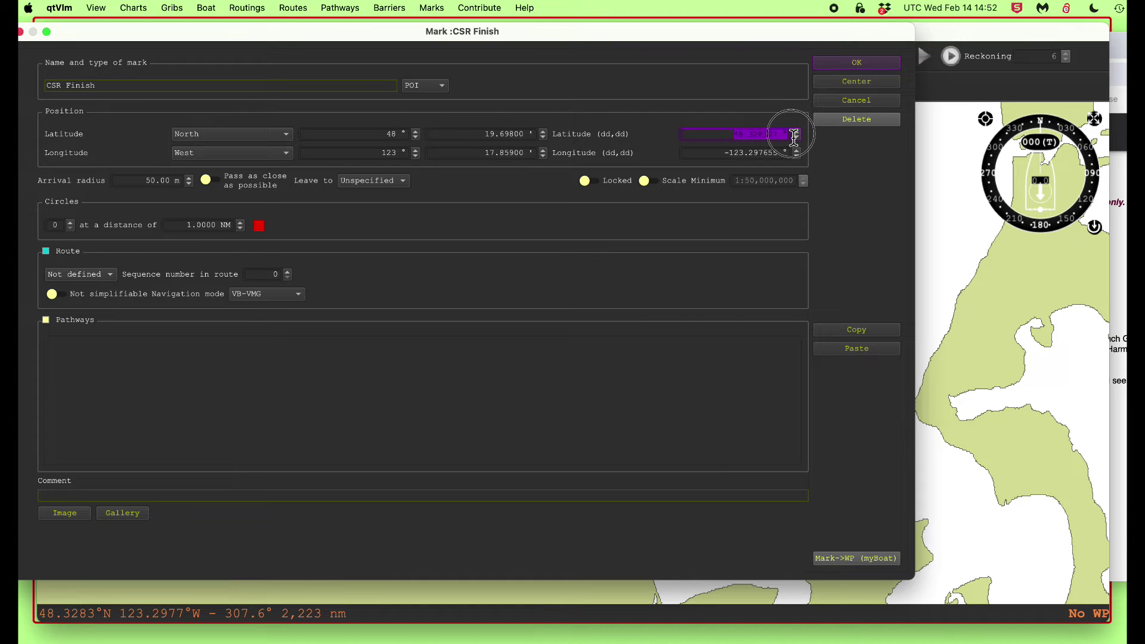
{"action": "type", "text": "4.3"}
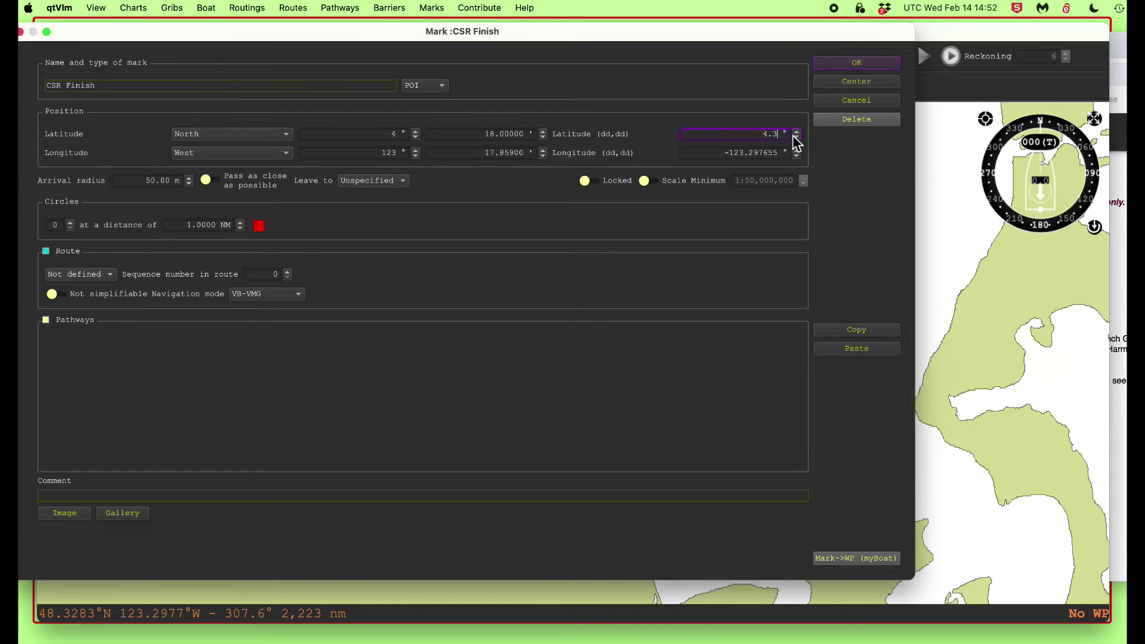
{"action": "left_click_drag", "start_coordinate": [707, 153], "coordinate": [782, 155]}
{"action": "type", "text": "-44.5"}
{"action": "key", "text": "Return"}
{"action": "left_click", "coordinate": [857, 65]}
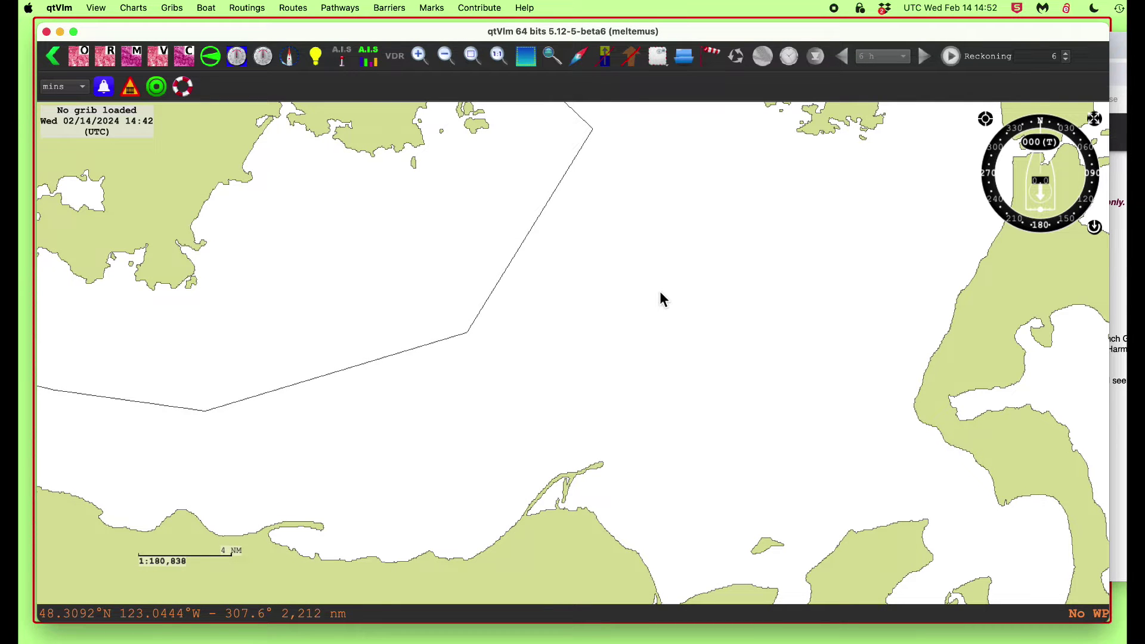
Step: Center the chart on the CSR Finish mark from the list of marks and frame both CSR marks in view
{"action": "key", "text": "ctrl+p"}
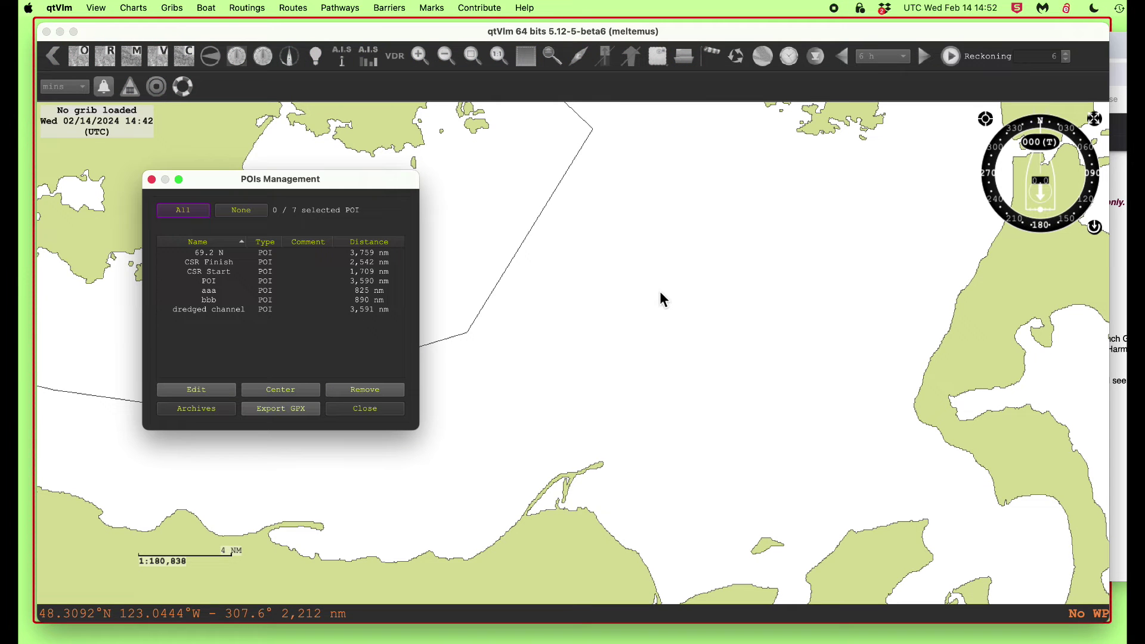
{"action": "left_click", "coordinate": [214, 265]}
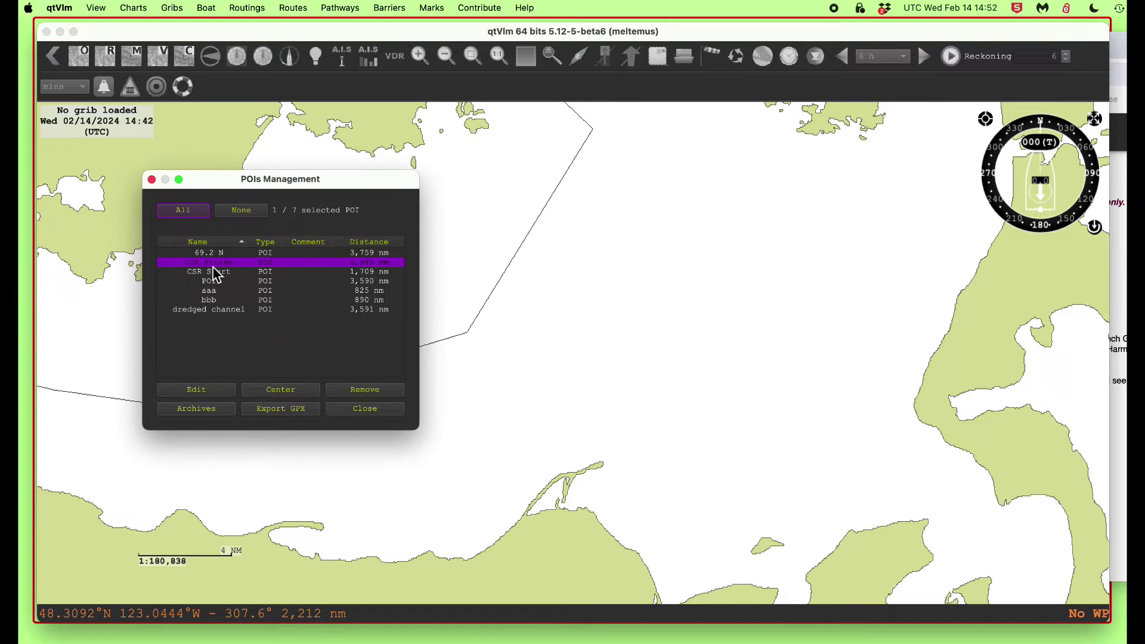
{"action": "left_click", "coordinate": [279, 395]}
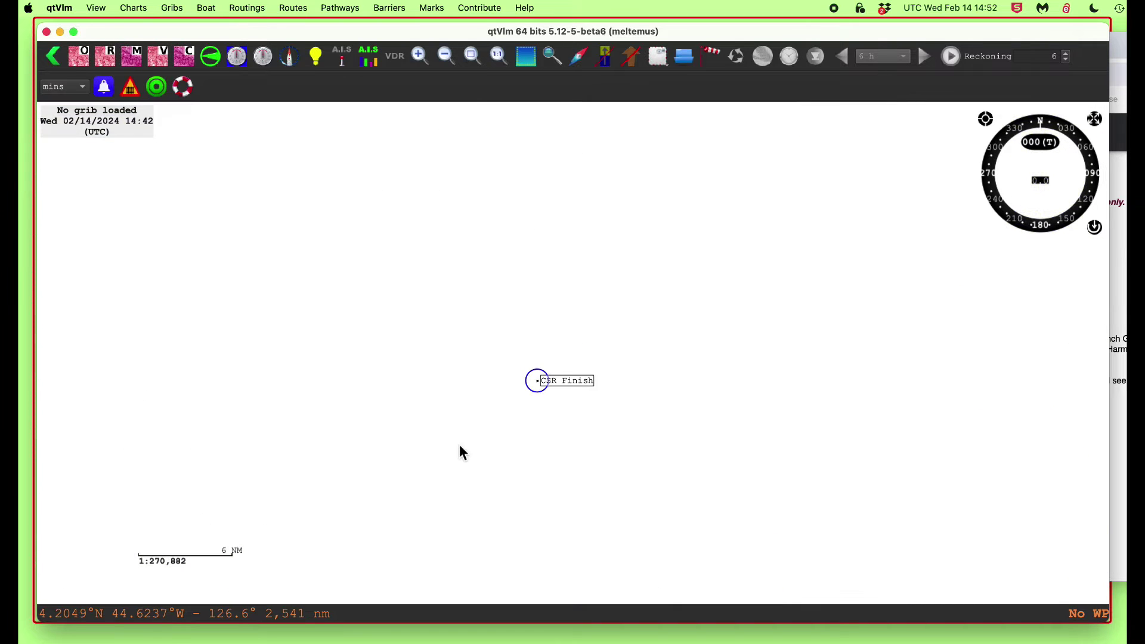
{"action": "scroll", "coordinate": [725, 475], "scroll_direction": "down", "scroll_amount": 2}
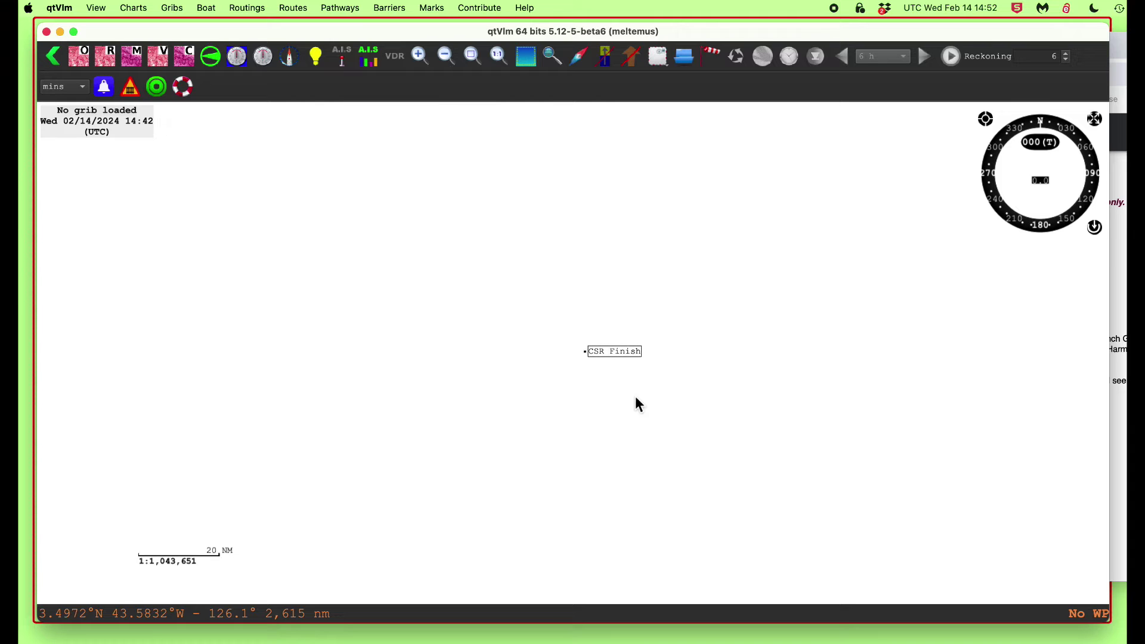
{"action": "scroll", "coordinate": [635, 401], "scroll_direction": "down", "scroll_amount": 2}
{"action": "left_click_drag", "start_coordinate": [599, 276], "coordinate": [812, 324]}
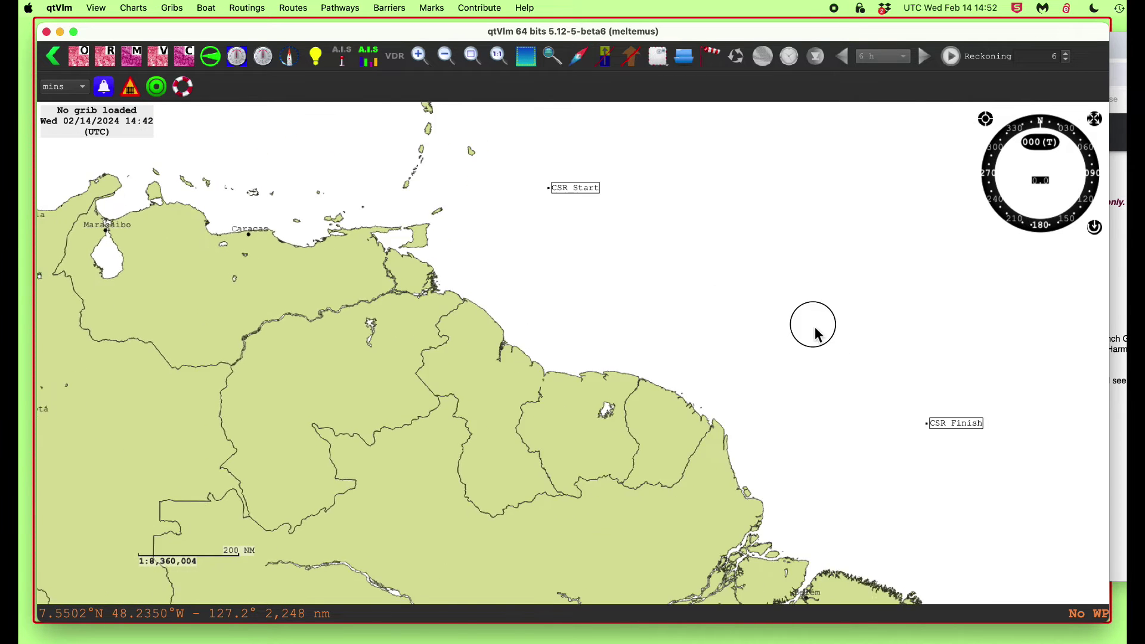
{"action": "scroll", "coordinate": [621, 338], "scroll_direction": "down", "scroll_amount": 3}
{"action": "scroll", "coordinate": [583, 410], "scroll_direction": "down", "scroll_amount": 3}
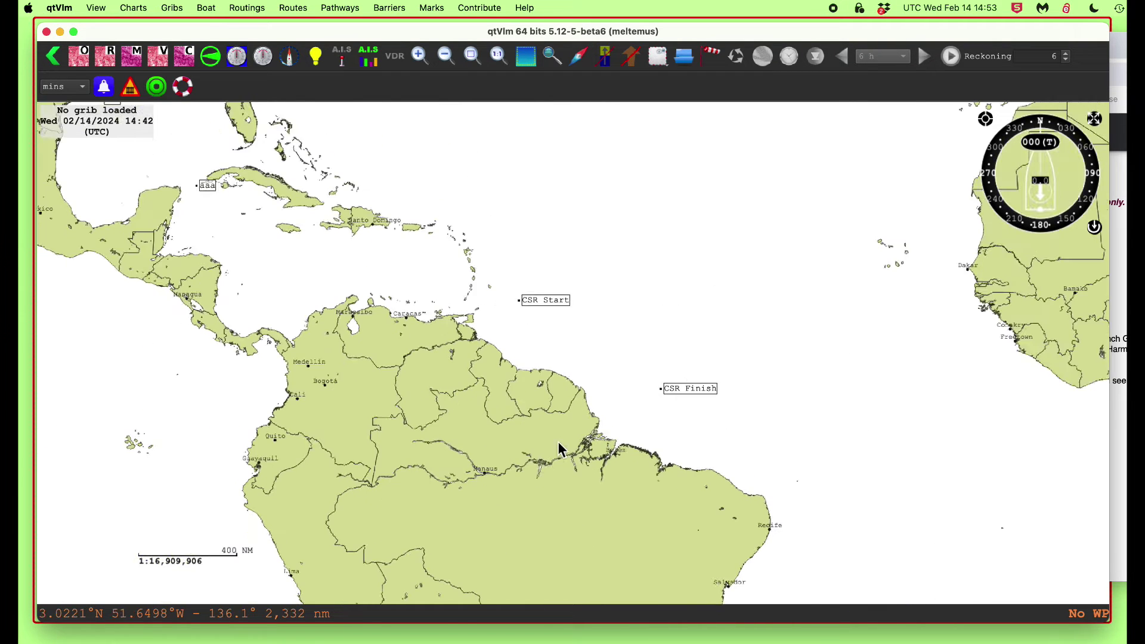
{"action": "scroll", "coordinate": [503, 396], "scroll_direction": "up", "scroll_amount": 2}
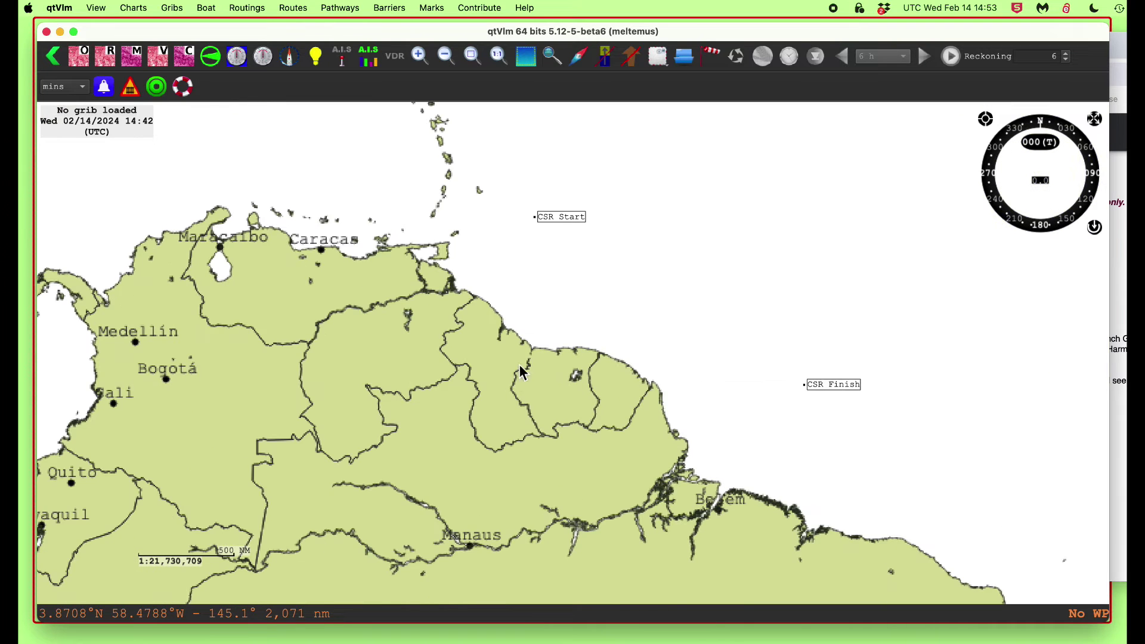
{"action": "mouse_move", "coordinate": [774, 255]}
{"action": "left_mouse_down"}
{"action": "mouse_move", "coordinate": [728, 268]}
{"action": "mouse_move", "coordinate": [758, 265]}
{"action": "left_mouse_up"}
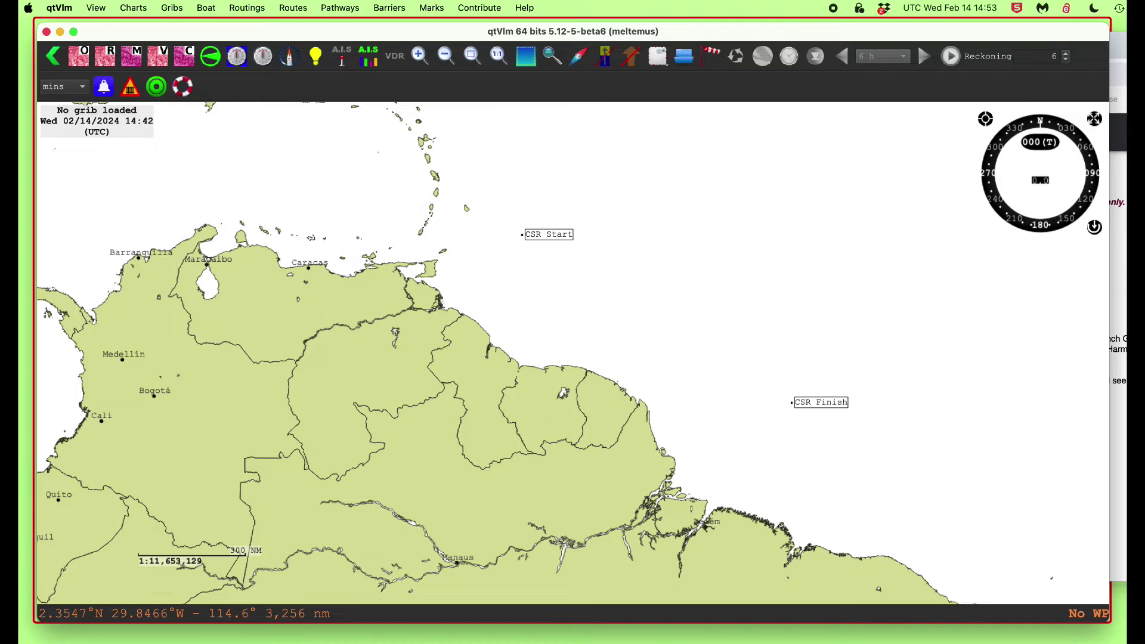
Step: Check the routing preparation instructions on the qtVlm Cheat Sheet in the browser and return to the qtVlm chart
{"action": "key", "text": "super+Tab"}
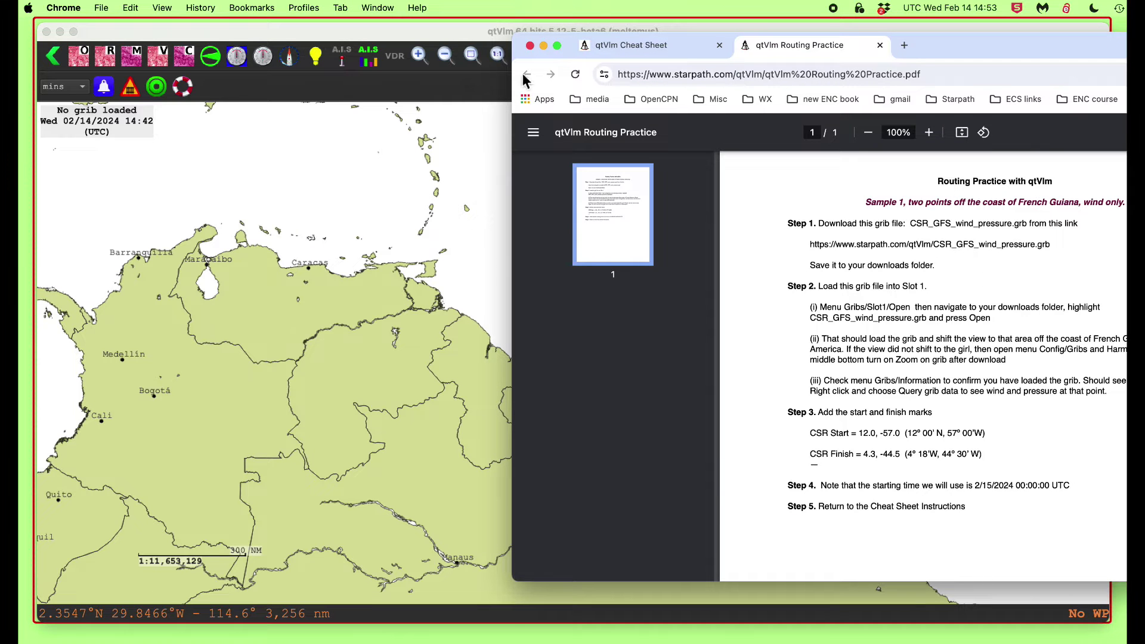
{"action": "left_click", "coordinate": [656, 45]}
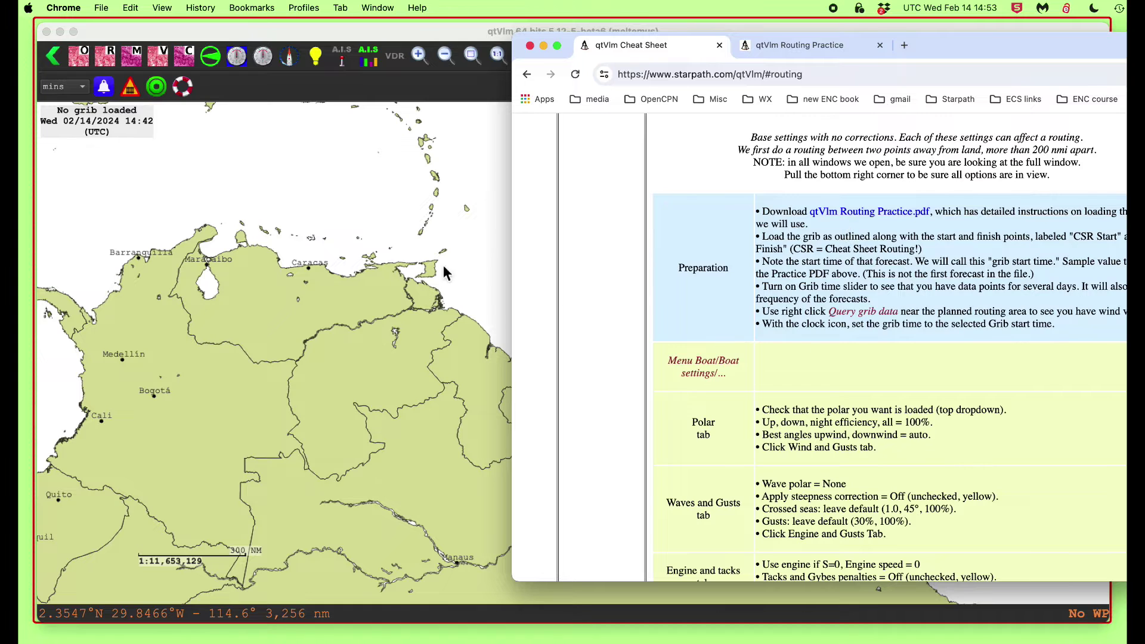
{"action": "left_click", "coordinate": [461, 250]}
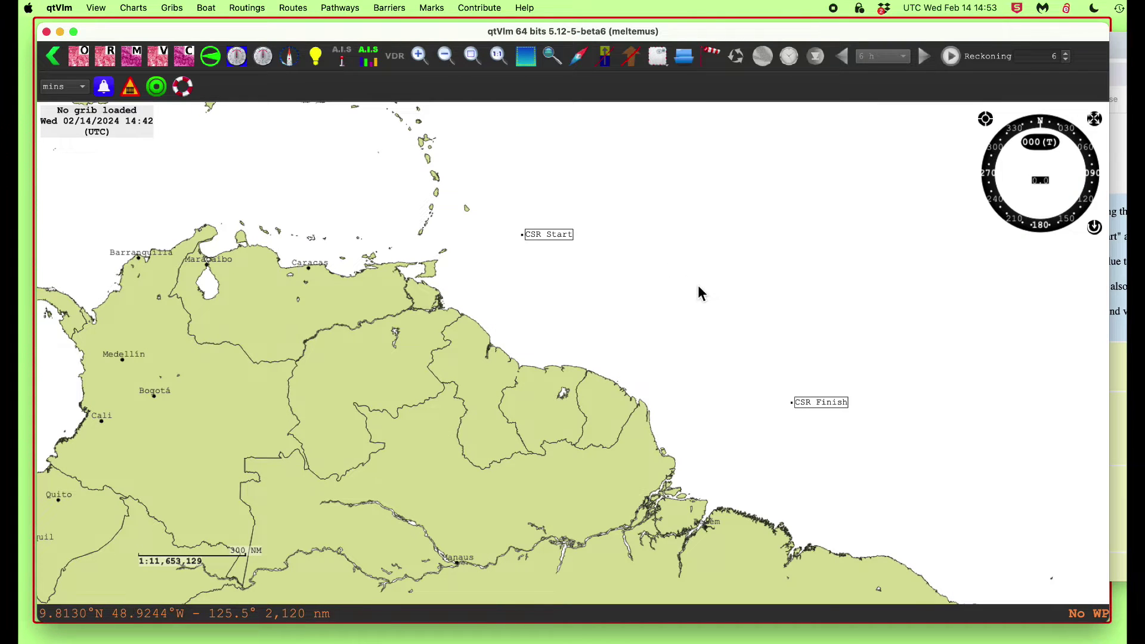
Step: Load CSR_GFS_wind_pressure.grb from the Downloads folder into Grib slot 1 and frame the wind field around both CSR marks
{"action": "left_click", "coordinate": [173, 8]}
{"action": "mouse_move", "coordinate": [218, 28]}
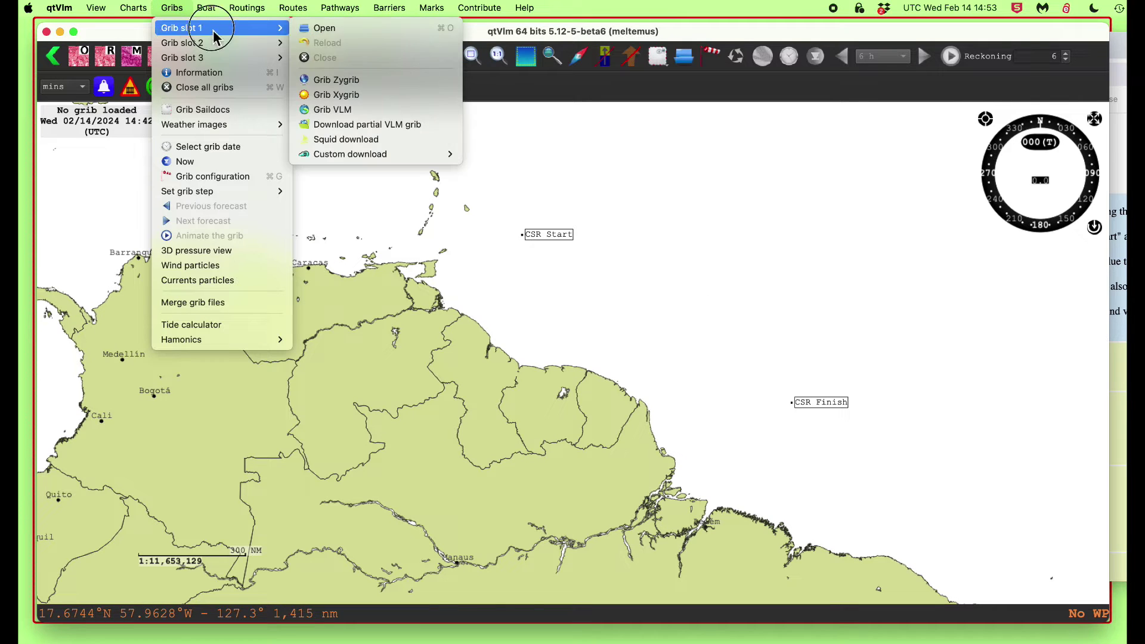
{"action": "left_click", "coordinate": [341, 31]}
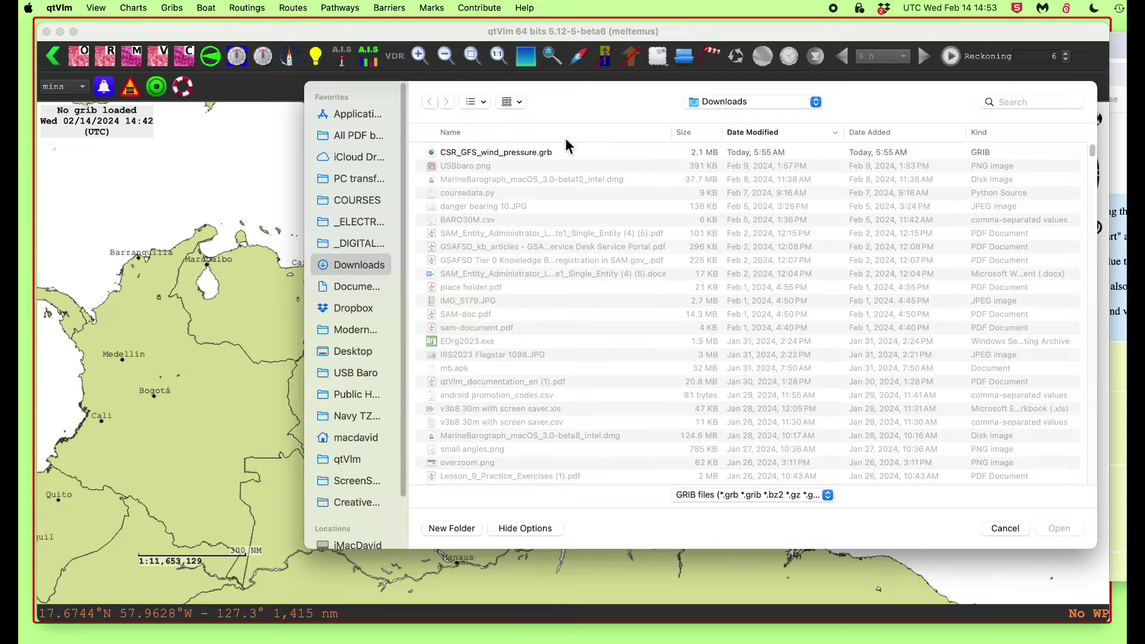
{"action": "left_click", "coordinate": [554, 154]}
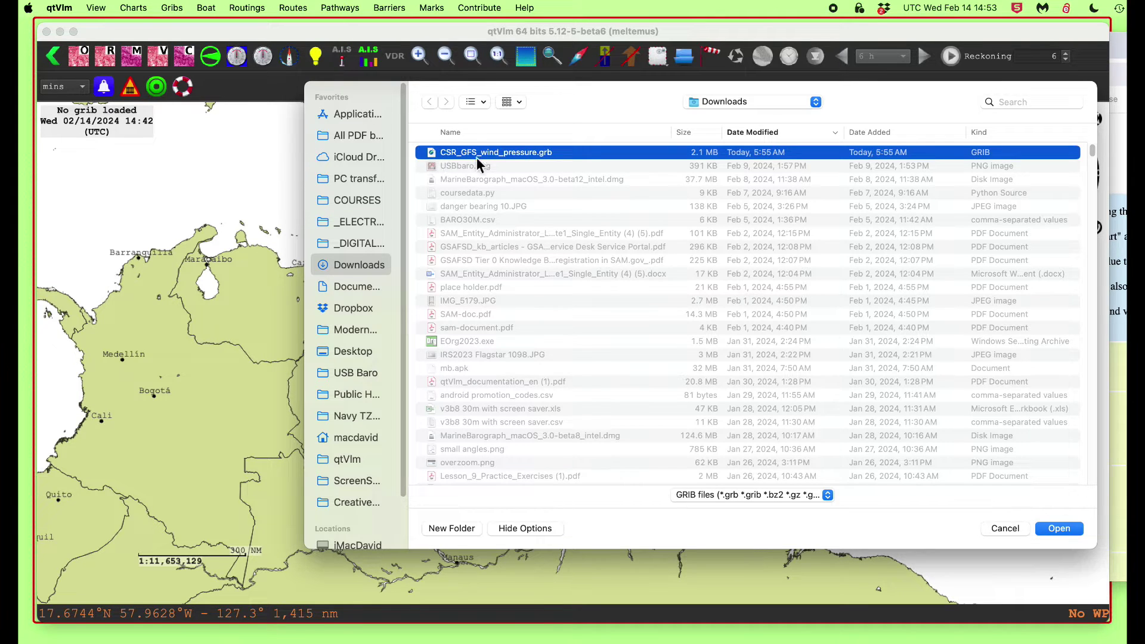
{"action": "left_click", "coordinate": [1059, 530]}
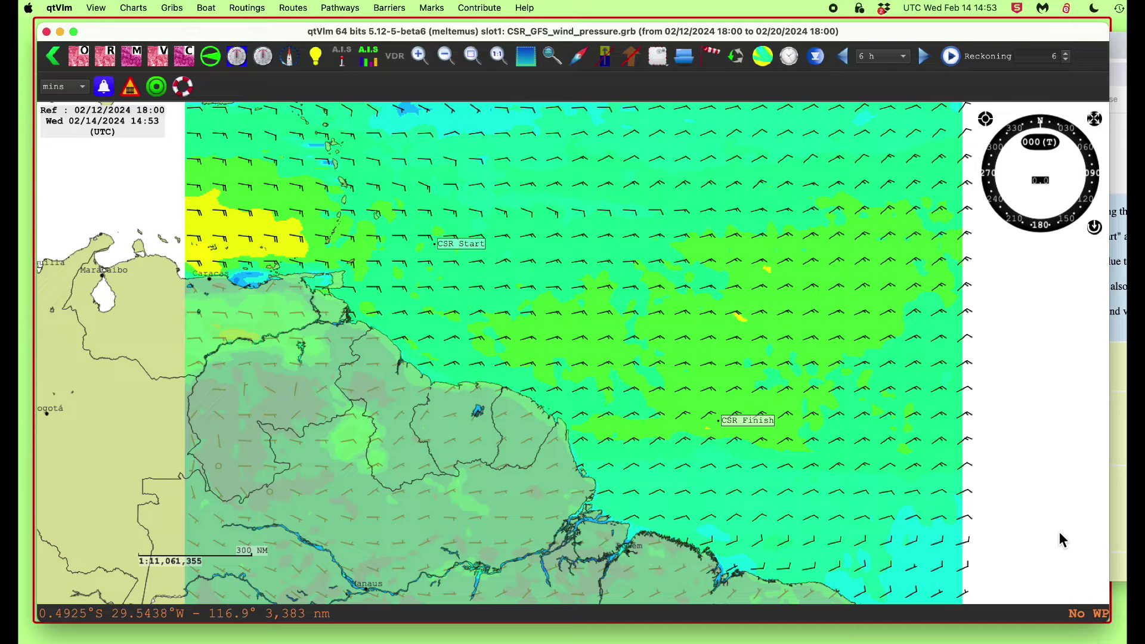
{"action": "scroll", "coordinate": [708, 424], "scroll_direction": "up", "scroll_amount": 3}
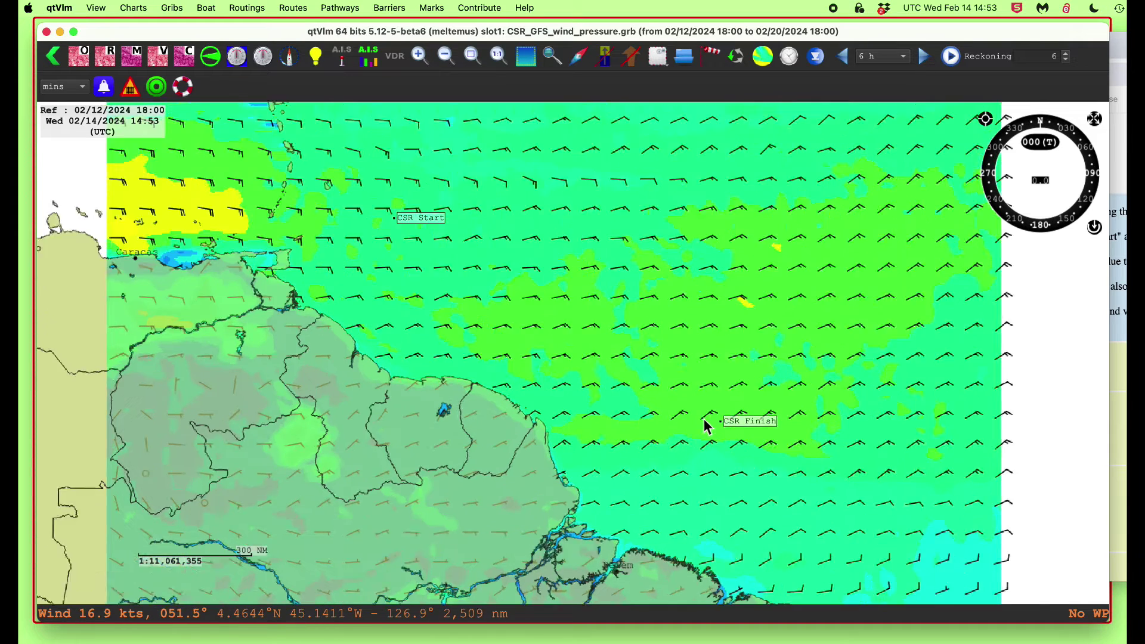
{"action": "scroll", "coordinate": [707, 425], "scroll_direction": "down", "scroll_amount": 1}
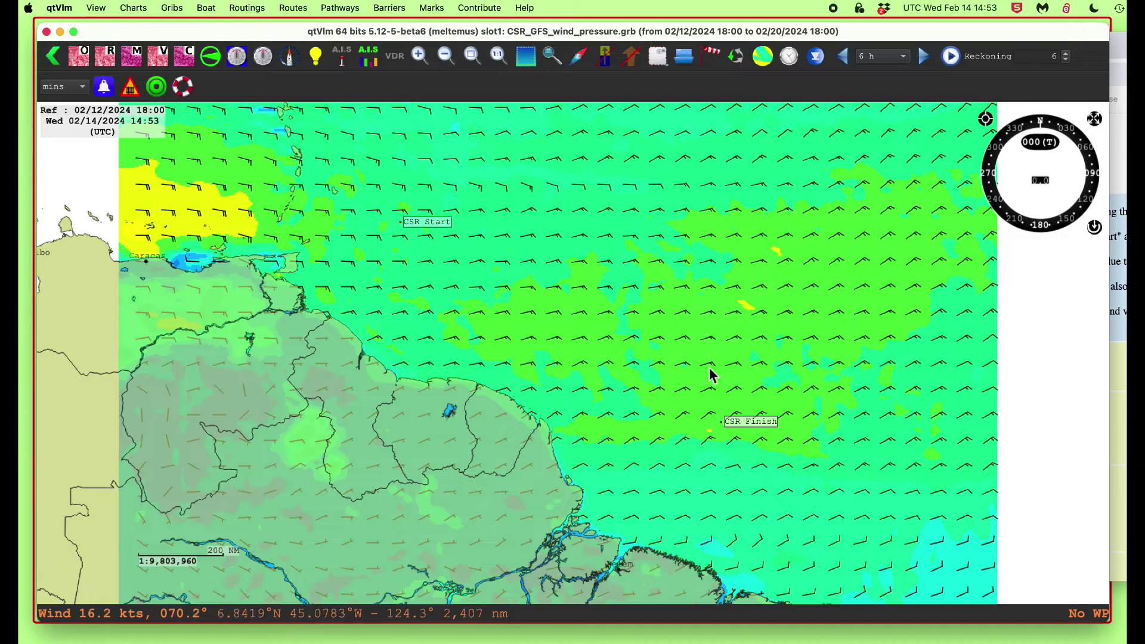
Step: Consult the Cheat Sheet's boat settings instructions in the browser and open the boat settings in qtVlm
{"action": "left_click", "coordinate": [1118, 268]}
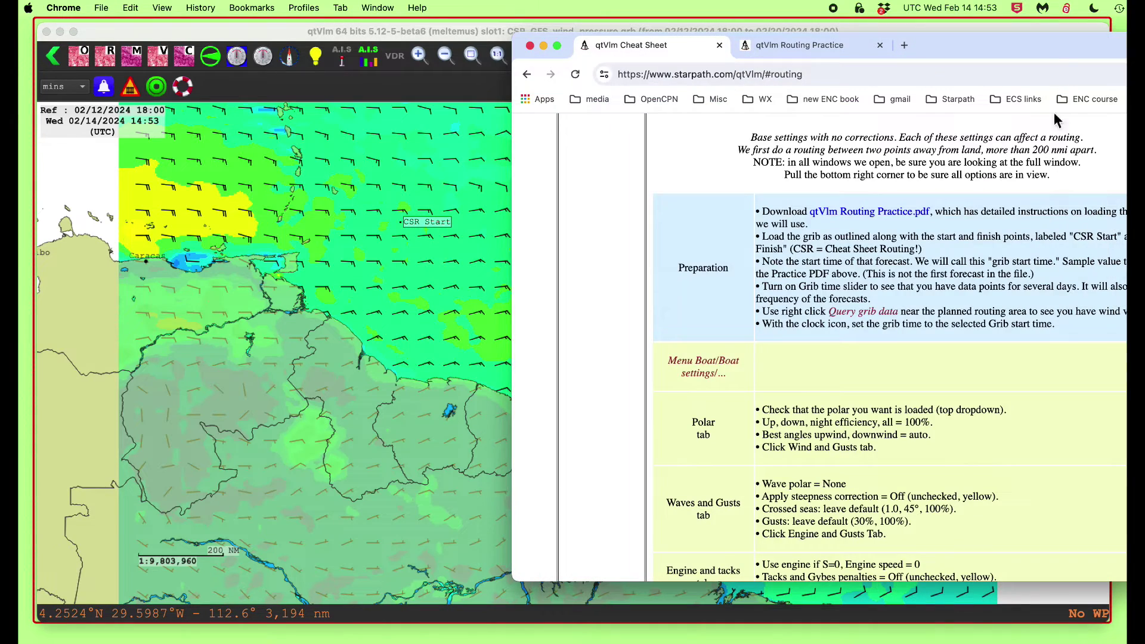
{"action": "left_click_drag", "start_coordinate": [1038, 34], "coordinate": [862, 49]}
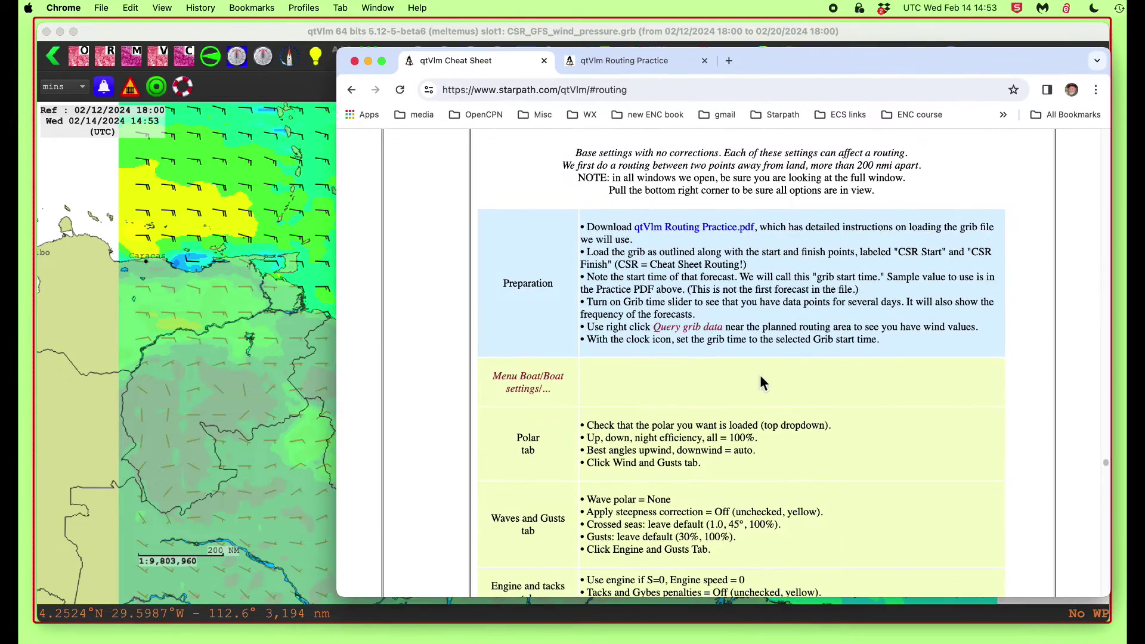
{"action": "scroll", "coordinate": [768, 421], "scroll_direction": "down", "scroll_amount": 5}
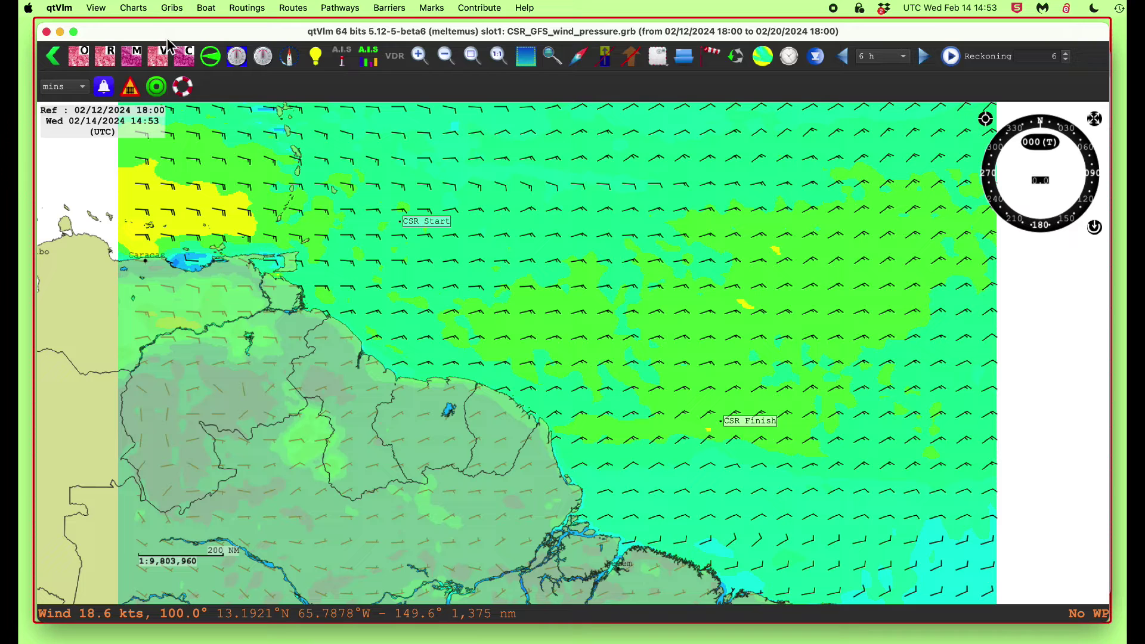
{"action": "left_click", "coordinate": [174, 203]}
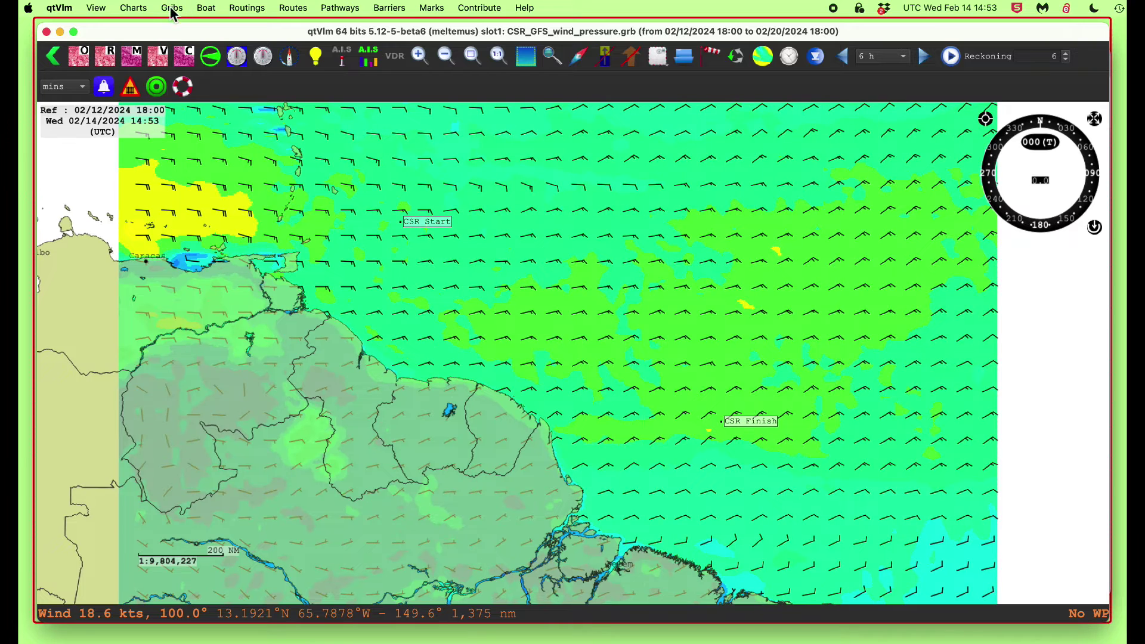
{"action": "left_click", "coordinate": [204, 8]}
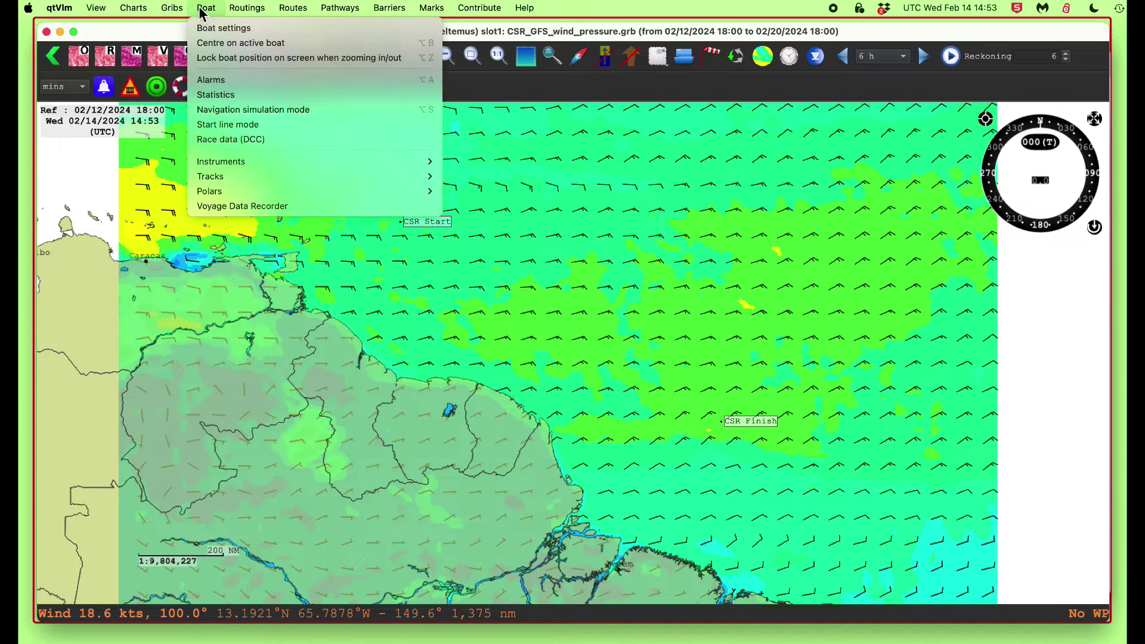
{"action": "left_click", "coordinate": [210, 30]}
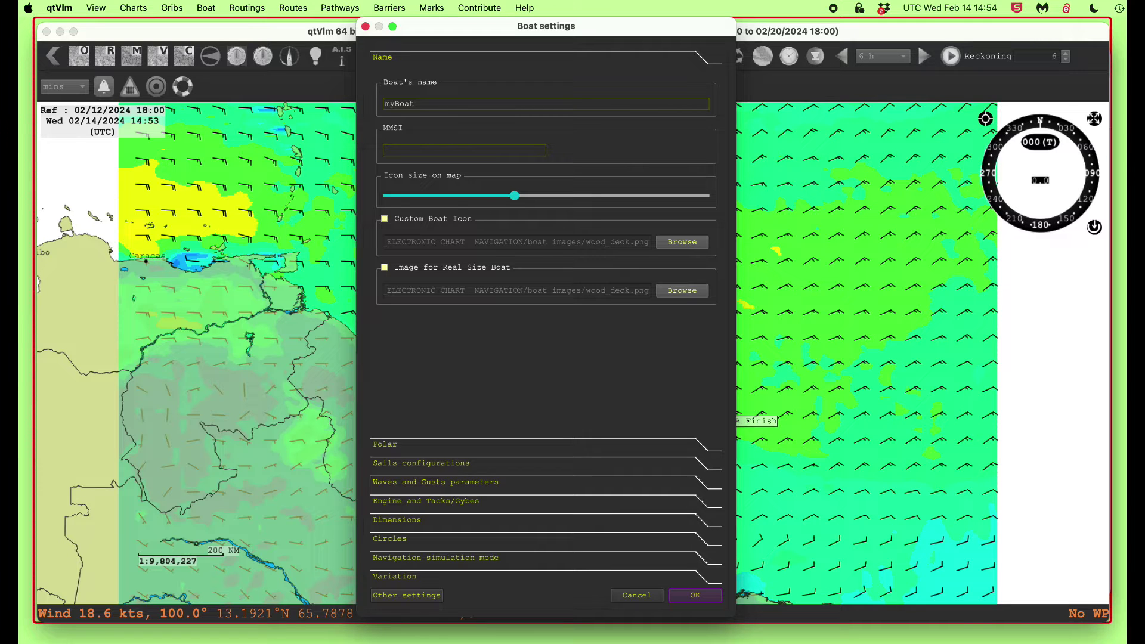
Step: Show the Polar section of the boat settings and place the dialog beside the Cheat Sheet in the browser for comparison
{"action": "key", "text": "super+Tab"}
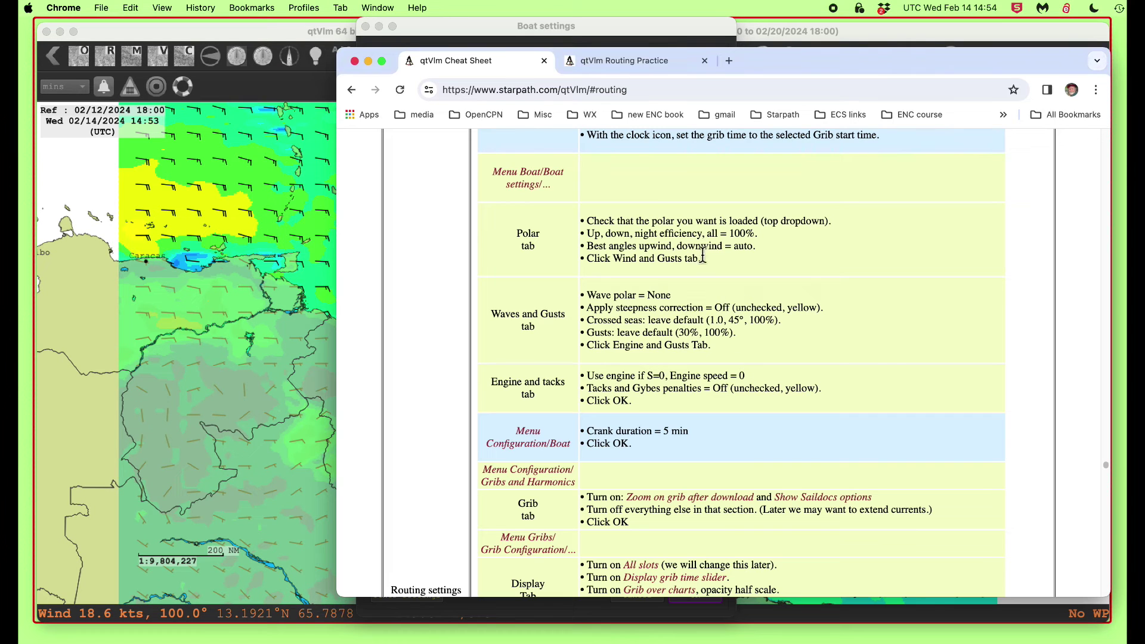
{"action": "left_click_drag", "start_coordinate": [837, 59], "coordinate": [1130, 67]}
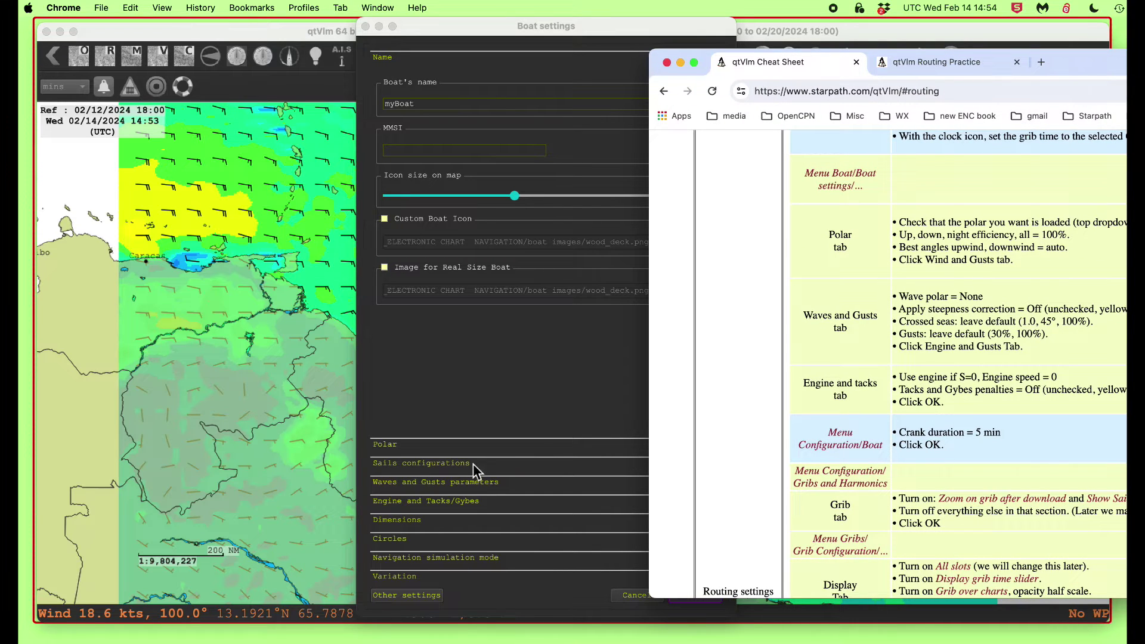
{"action": "left_click", "coordinate": [387, 448]}
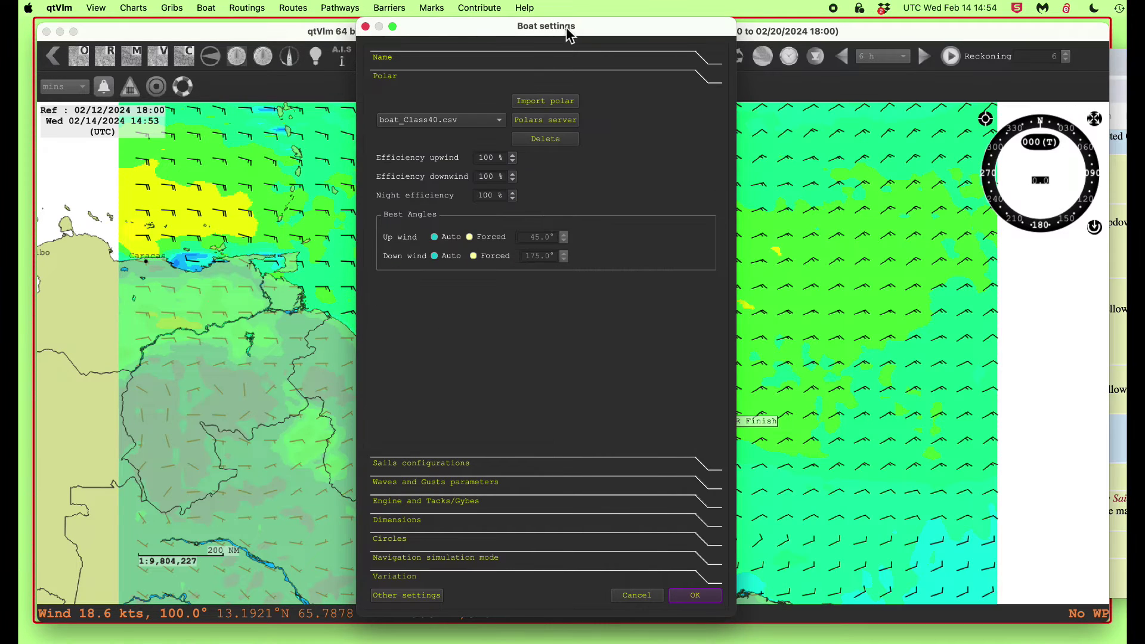
{"action": "left_click_drag", "start_coordinate": [566, 26], "coordinate": [335, 27]}
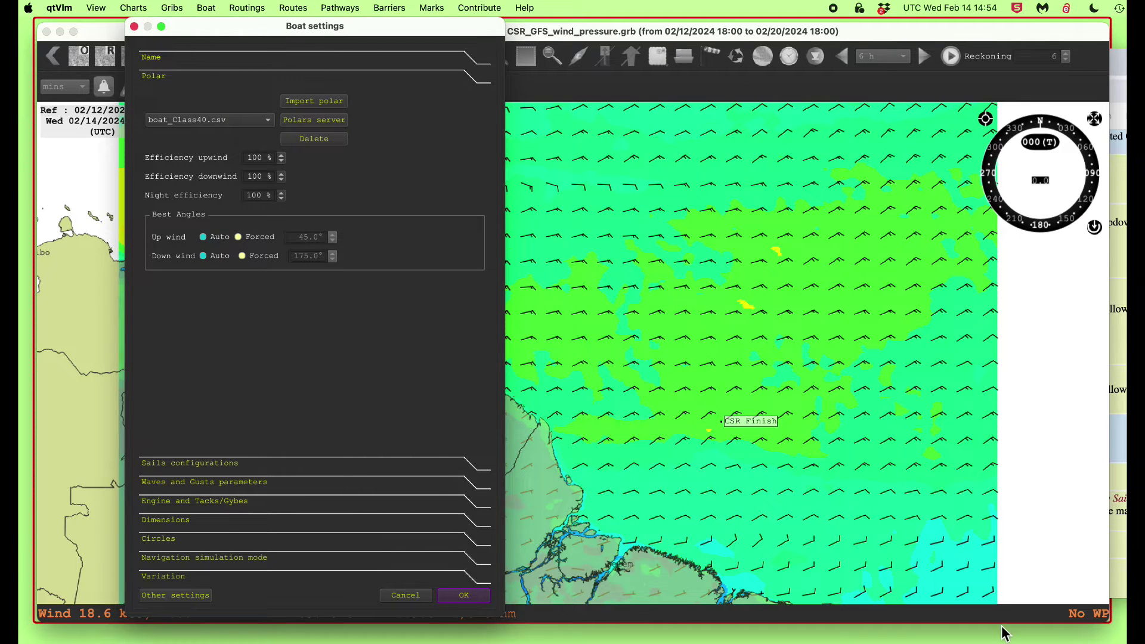
{"action": "key", "text": "super+Tab"}
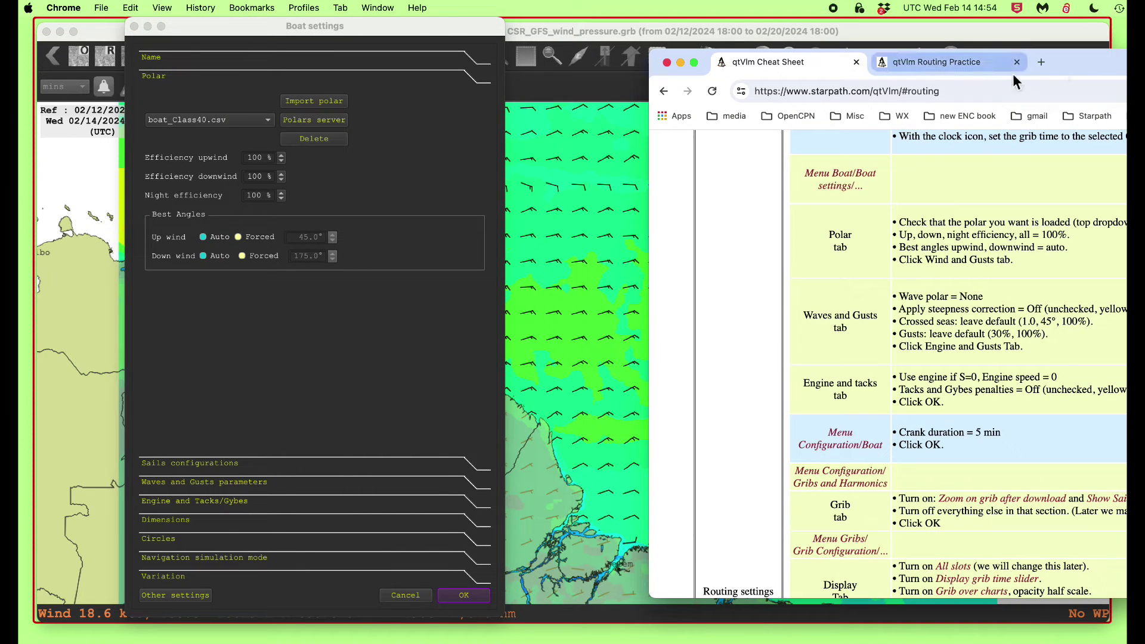
Step: Show the Waves and Gusts parameters in the boat settings and compare them with the Cheat Sheet in the browser
{"action": "left_click_drag", "start_coordinate": [1012, 75], "coordinate": [891, 65]}
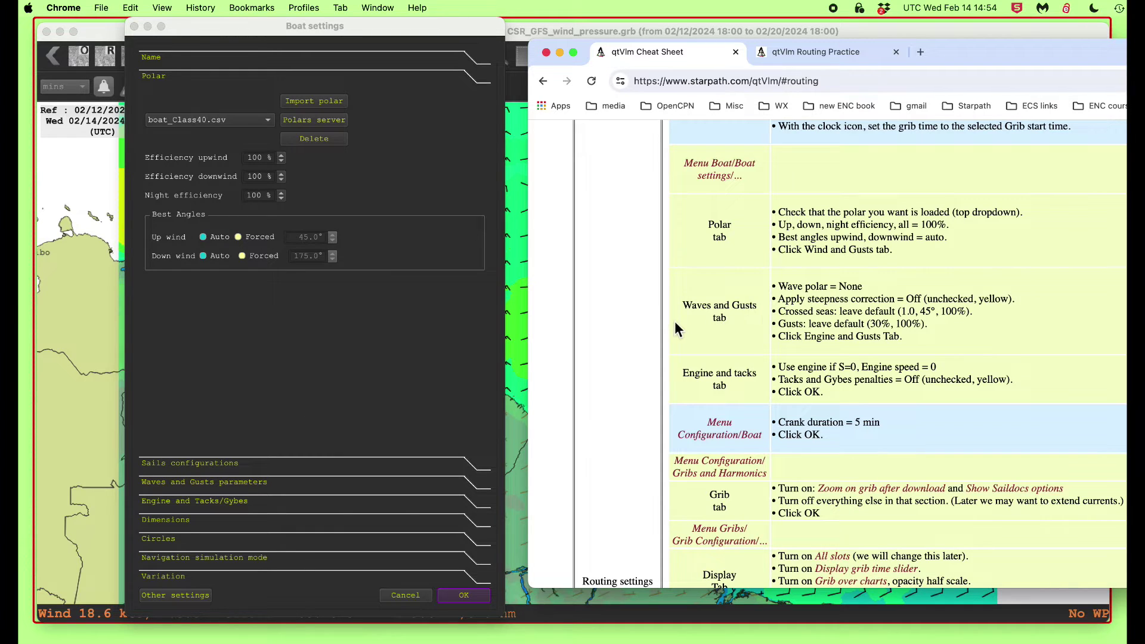
{"action": "left_click", "coordinate": [178, 488]}
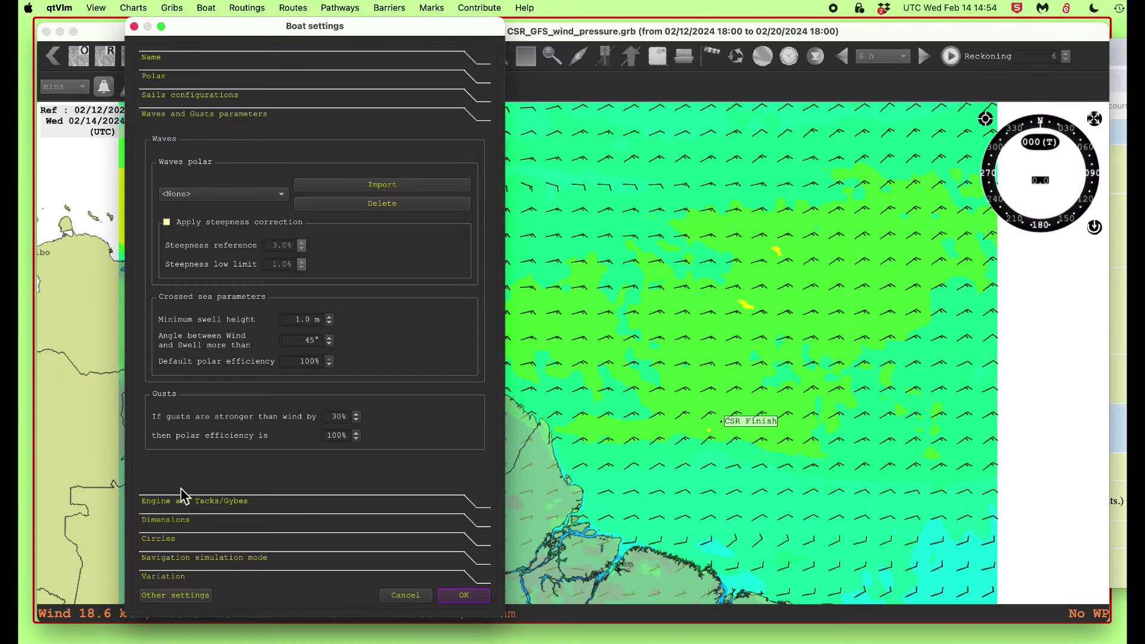
{"action": "left_click", "coordinate": [1118, 347]}
{"action": "scroll", "coordinate": [802, 384], "scroll_direction": "down", "scroll_amount": 3}
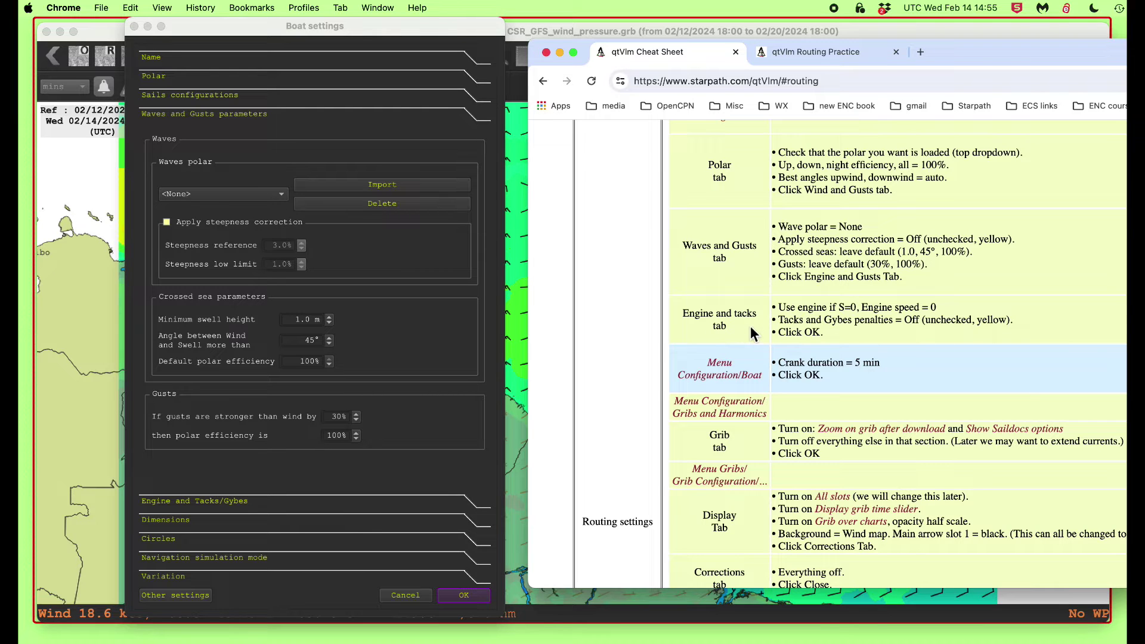
Step: Check the Engine and Tacks/Gybes section against the Cheat Sheet in the browser and accept the boat settings in qtVlm
{"action": "left_click", "coordinate": [165, 504]}
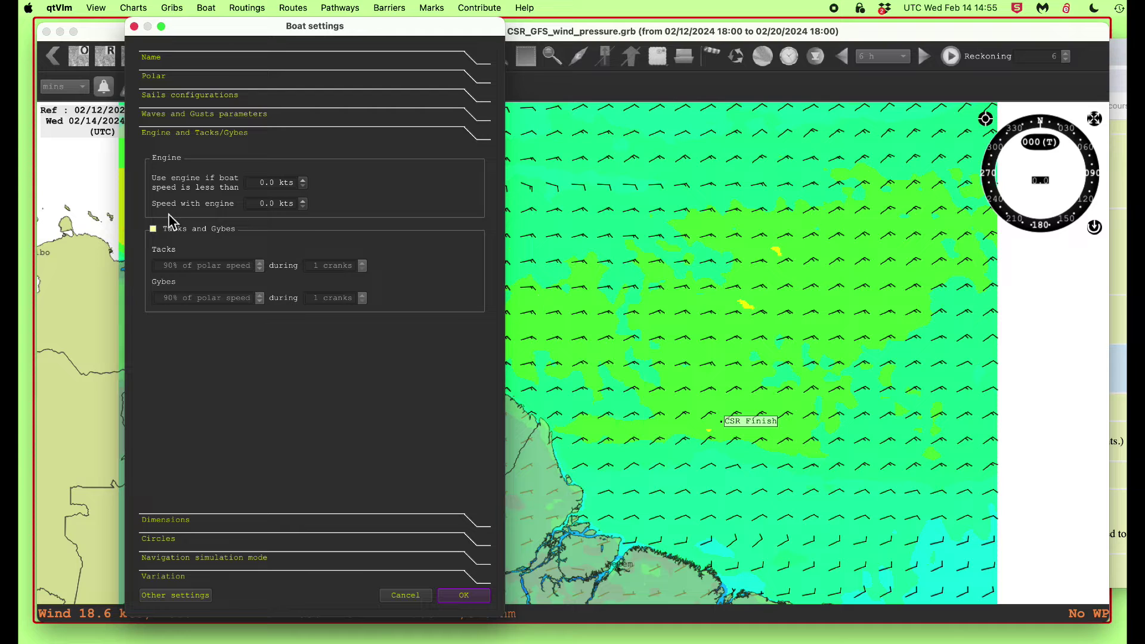
{"action": "key", "text": "super+Tab"}
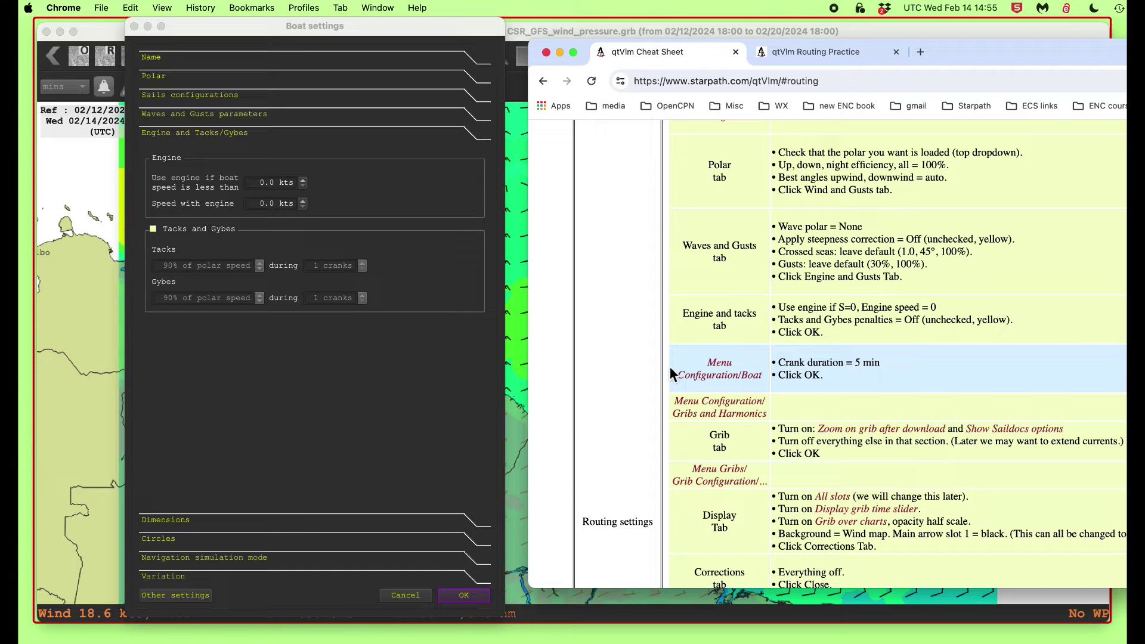
{"action": "left_click", "coordinate": [468, 598]}
{"action": "left_click", "coordinate": [466, 595]}
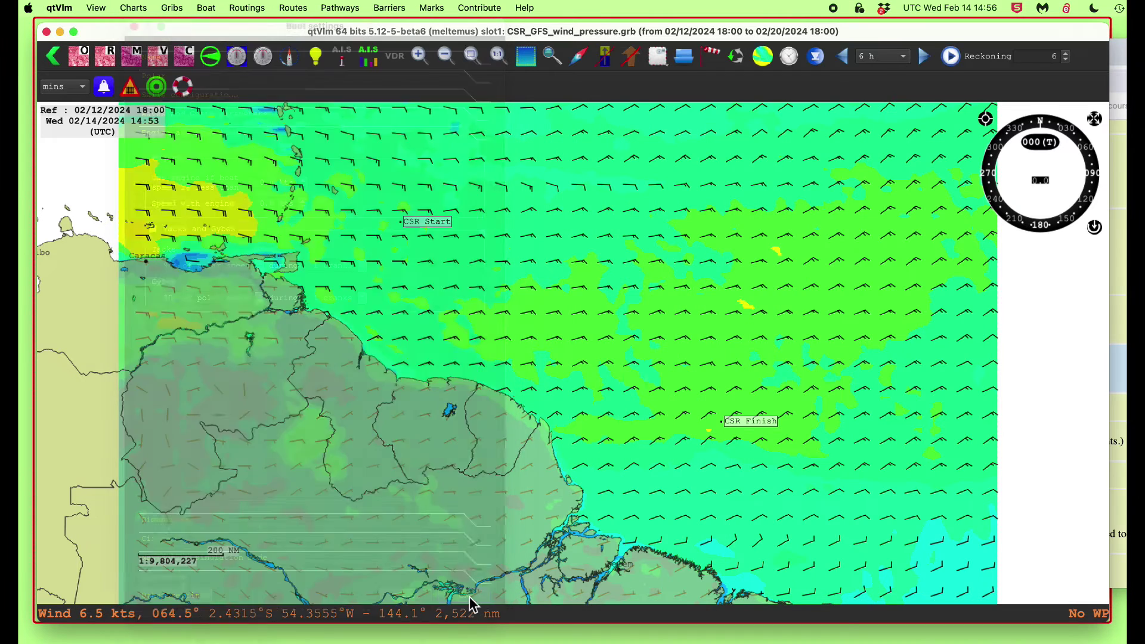
Step: Open the Boat section of the qtVlm configuration and compare its crank duration with the Cheat Sheet in the browser
{"action": "left_click", "coordinate": [1121, 406]}
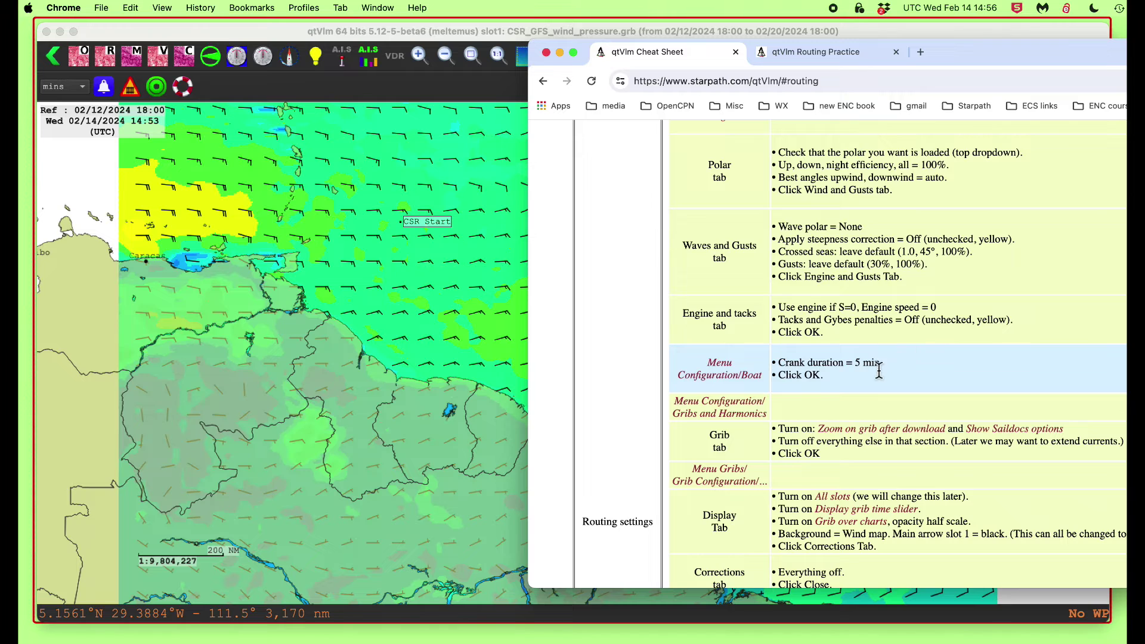
{"action": "scroll", "coordinate": [879, 370], "scroll_direction": "down", "scroll_amount": 3}
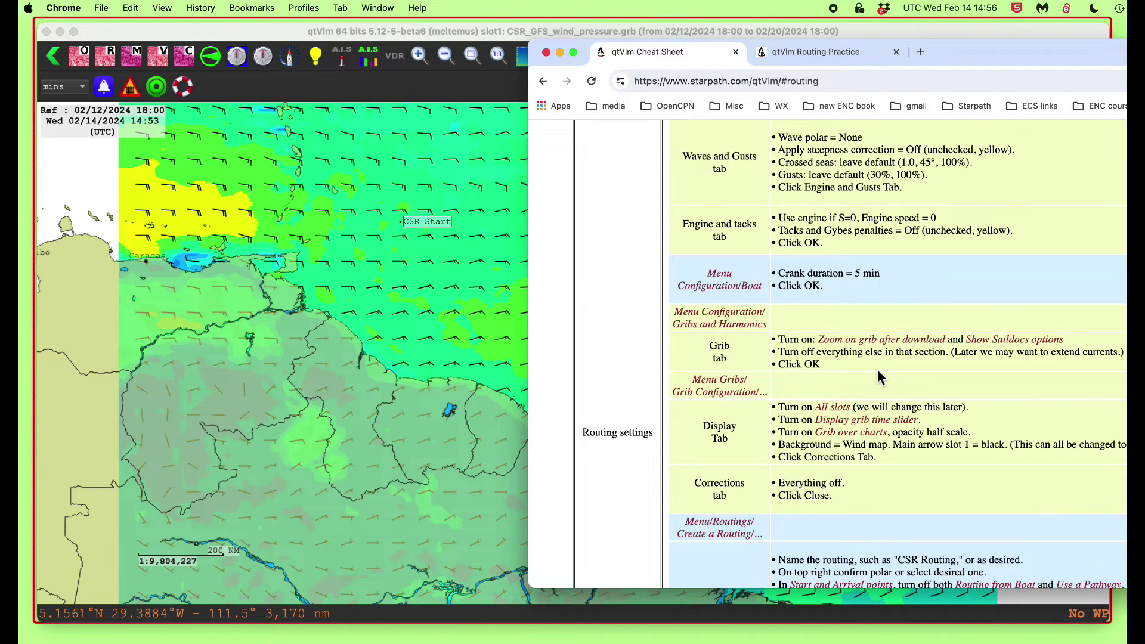
{"action": "left_click", "coordinate": [191, 218]}
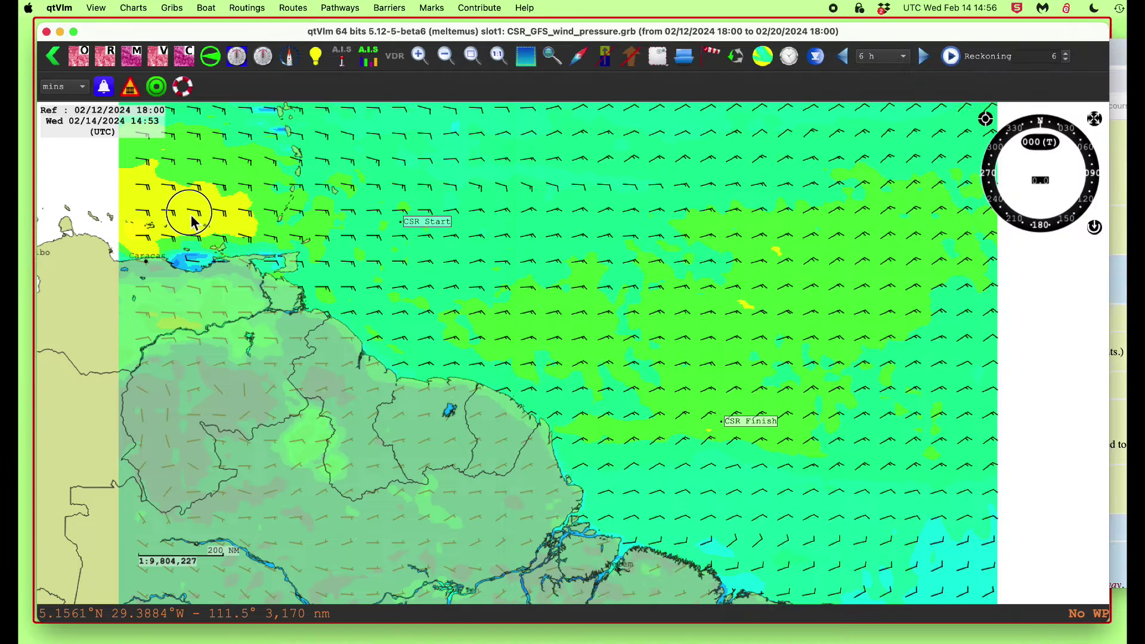
{"action": "left_click", "coordinate": [60, 8]}
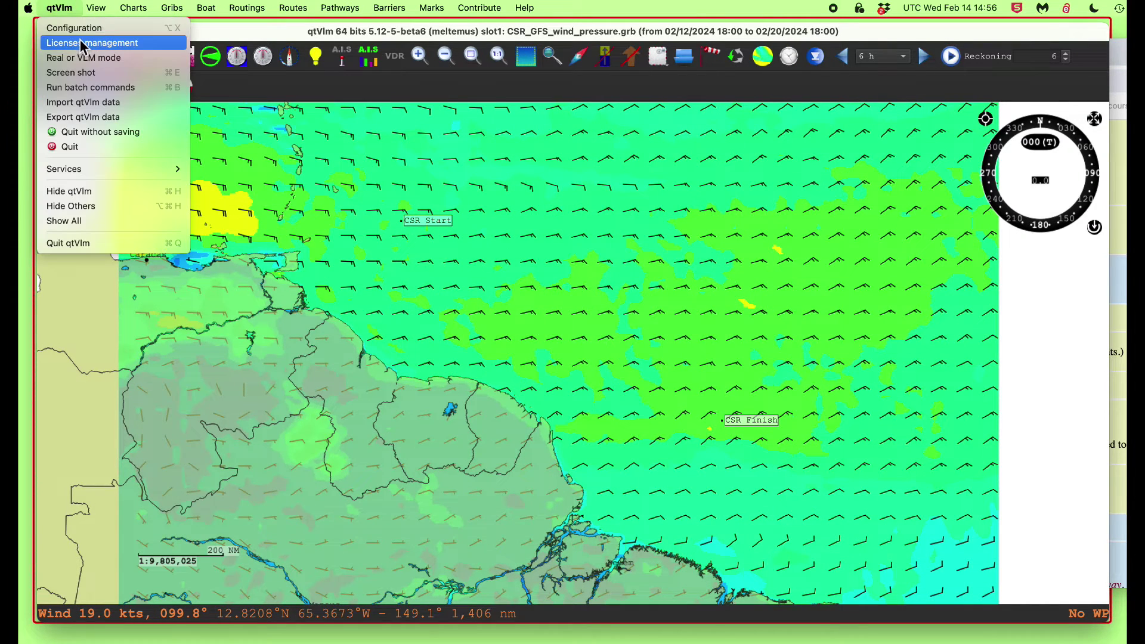
{"action": "left_click", "coordinate": [81, 31]}
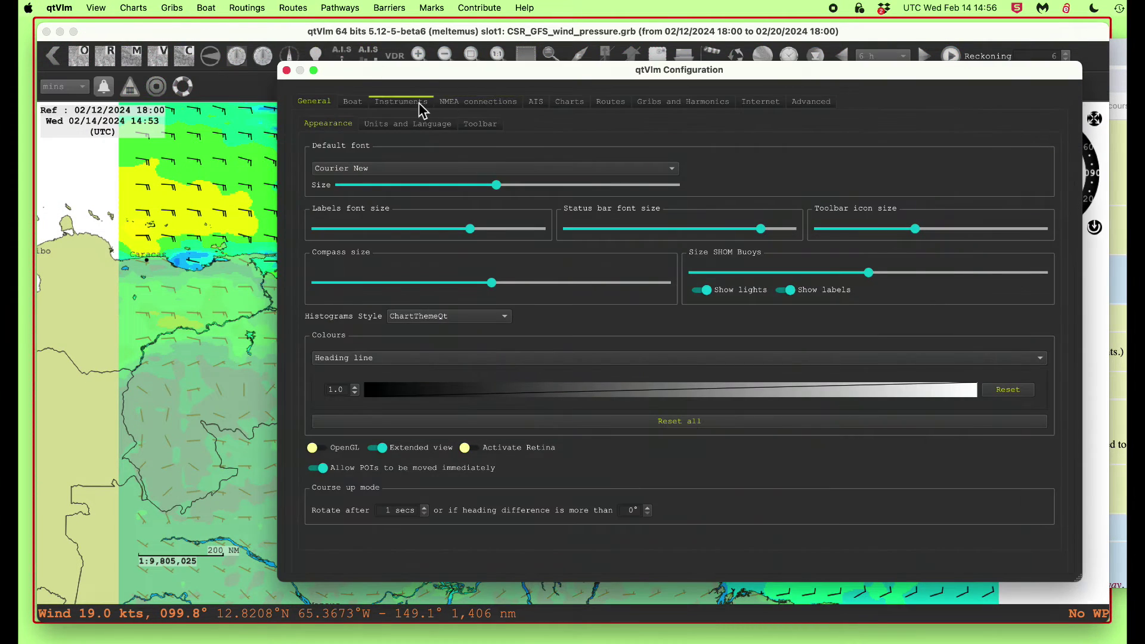
{"action": "left_click", "coordinate": [353, 103]}
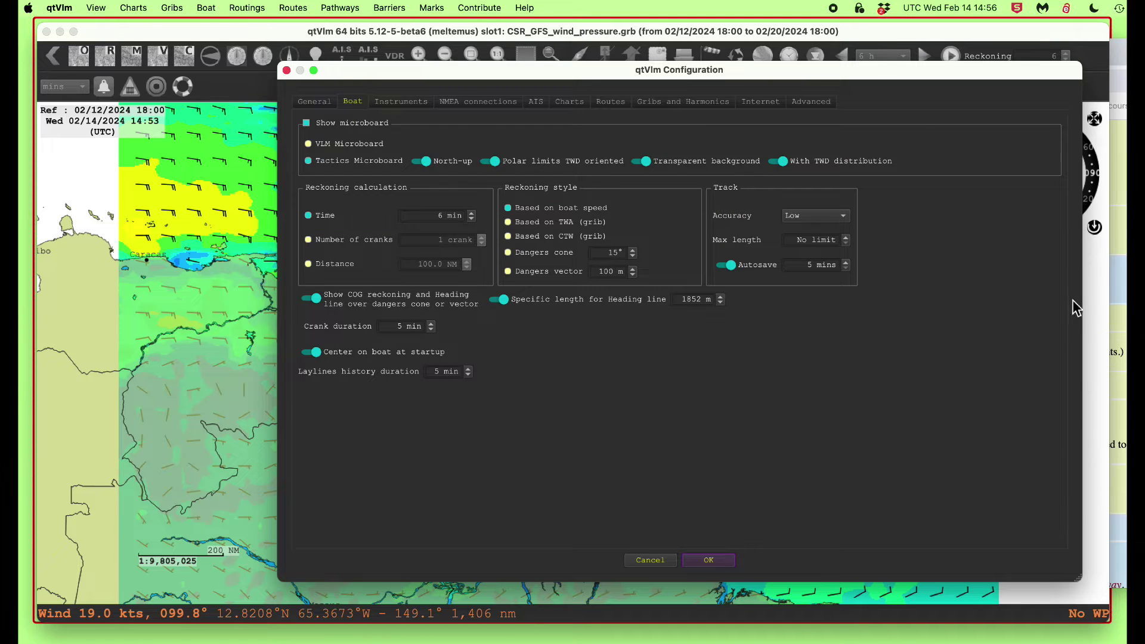
{"action": "left_click_drag", "start_coordinate": [851, 72], "coordinate": [639, 71]}
{"action": "key", "text": "super+Tab"}
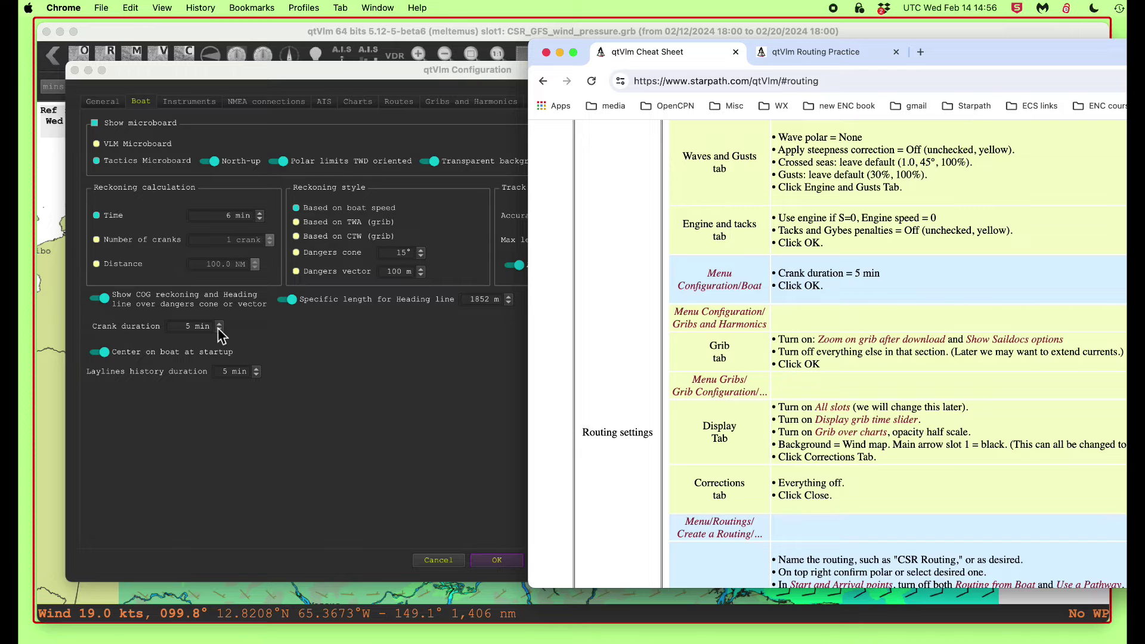
{"action": "left_click_drag", "start_coordinate": [994, 48], "coordinate": [1144, 82]}
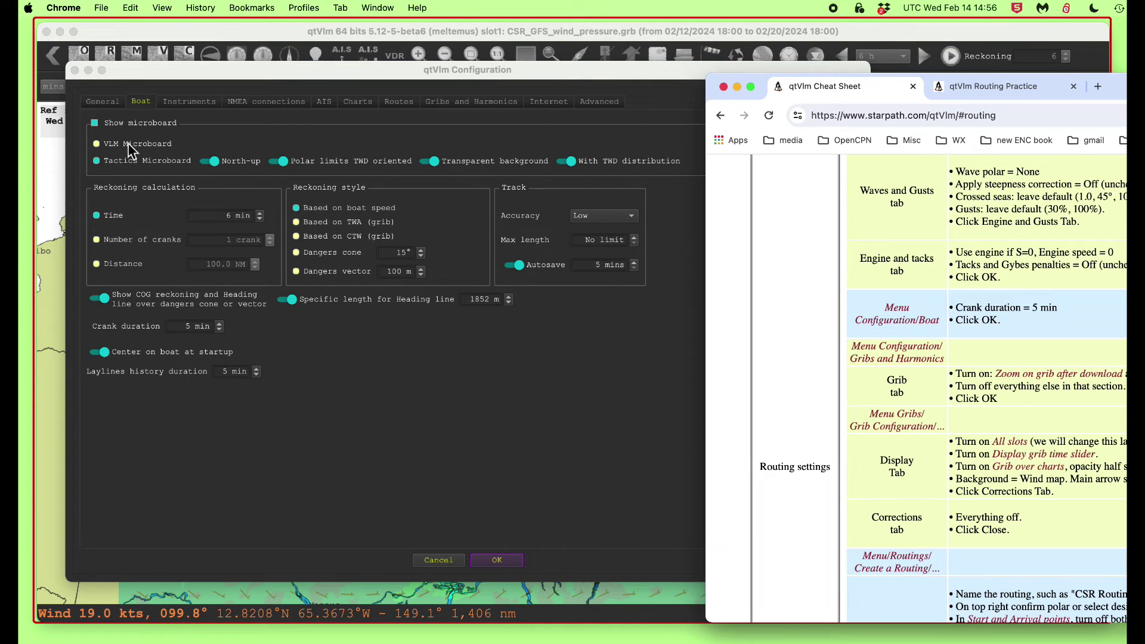
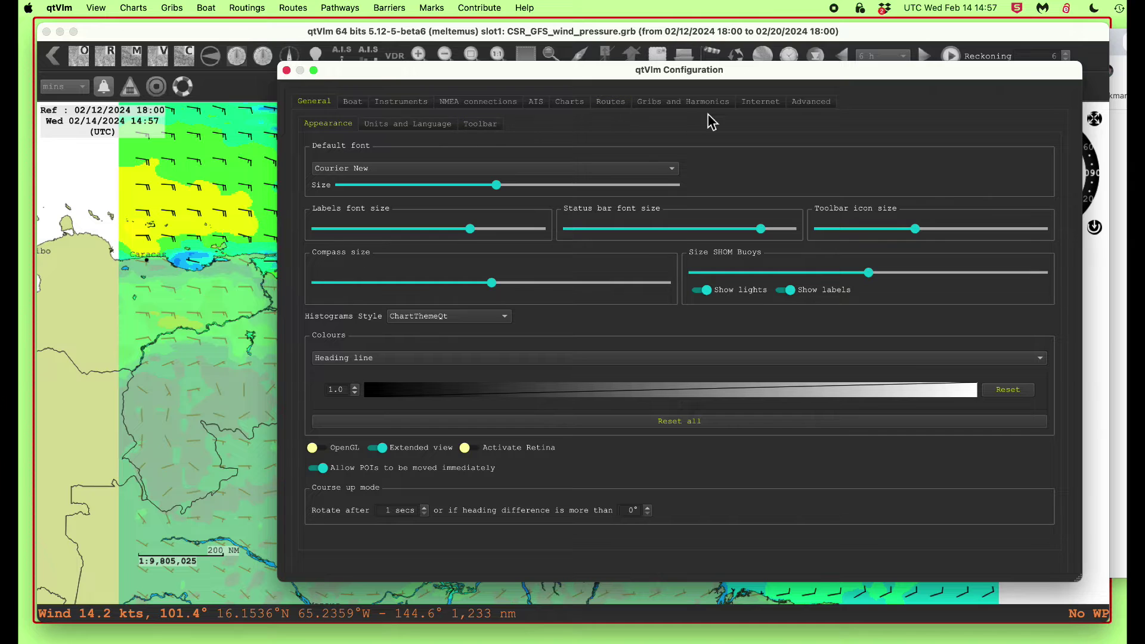
Step: Show the Grib settings under Gribs and Harmonics in the configuration and find their instructions on the Cheat Sheet in the browser
{"action": "left_click", "coordinate": [707, 103]}
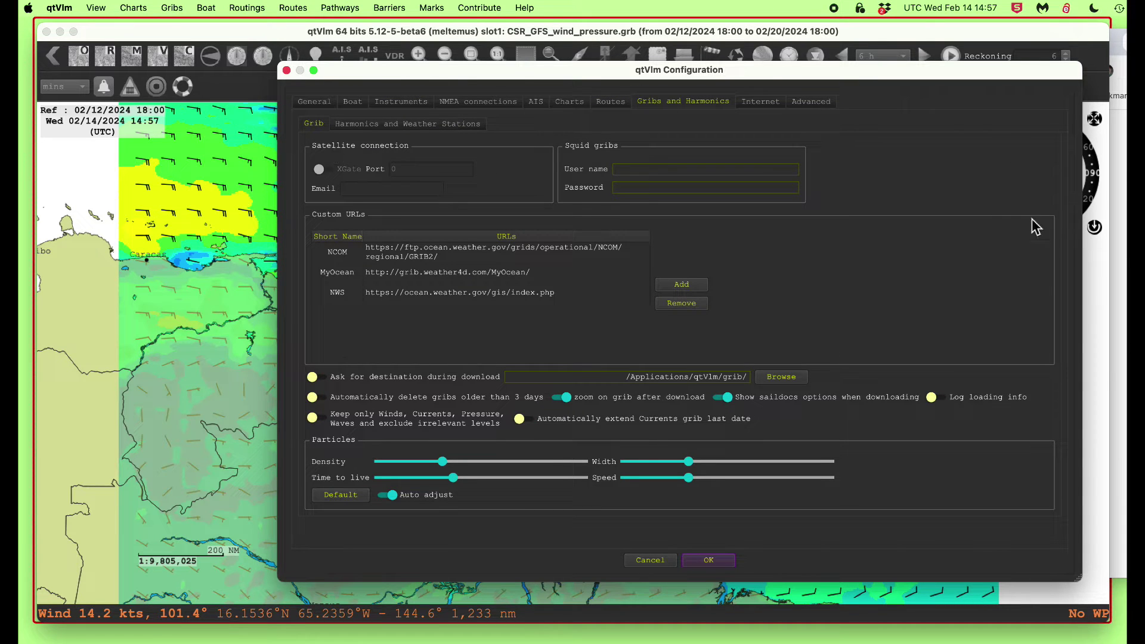
{"action": "mouse_move", "coordinate": [1104, 641]}
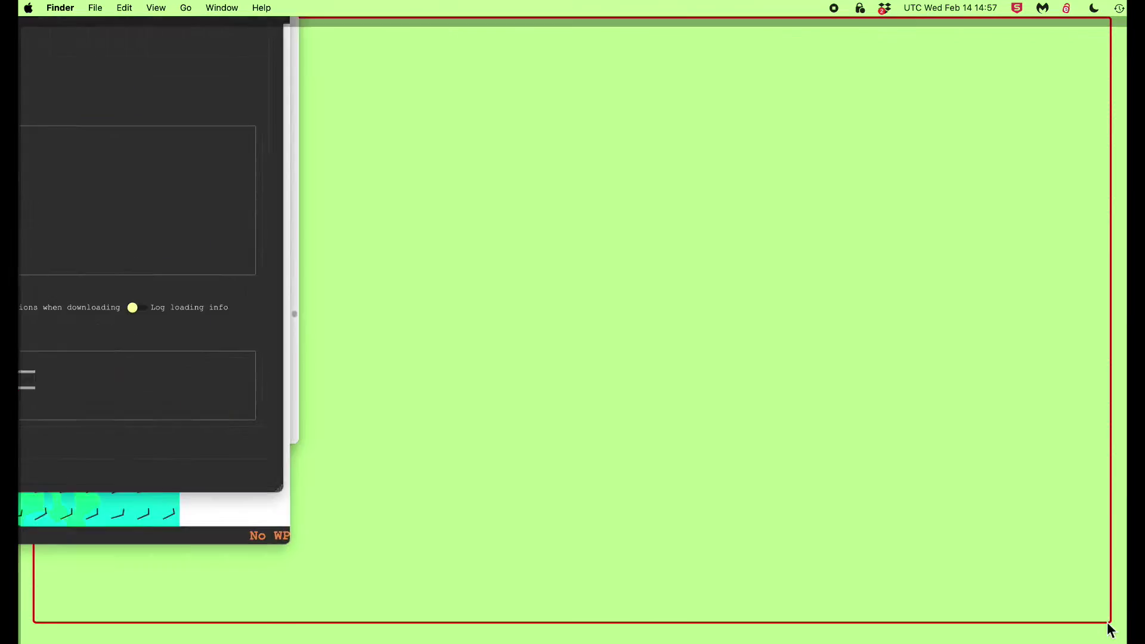
{"action": "left_click", "coordinate": [122, 243]}
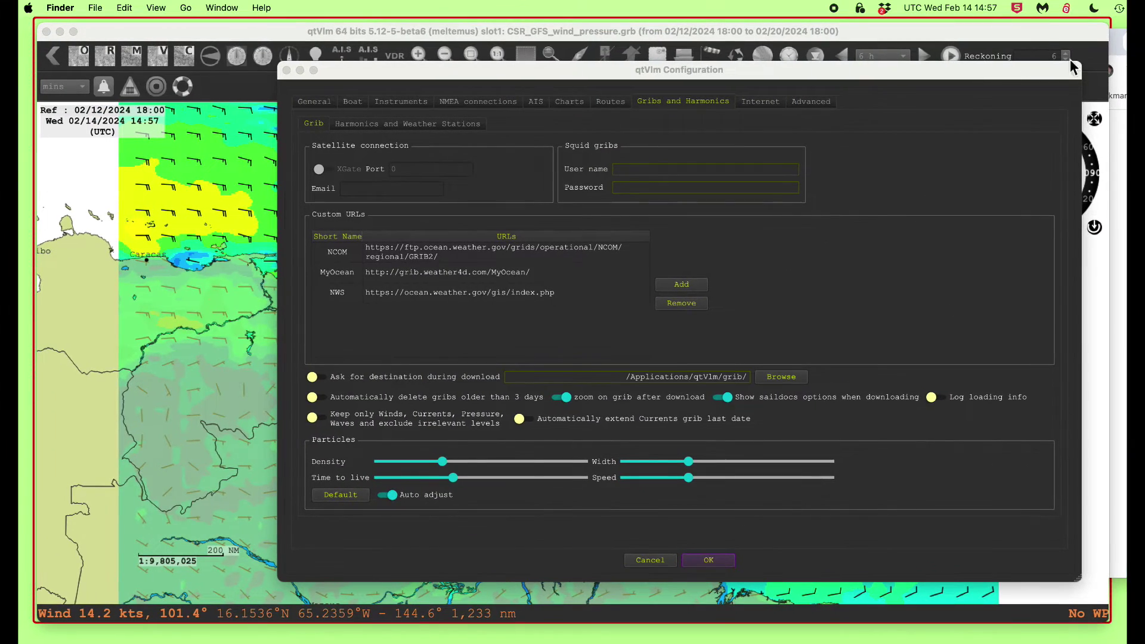
{"action": "left_click", "coordinate": [987, 51]}
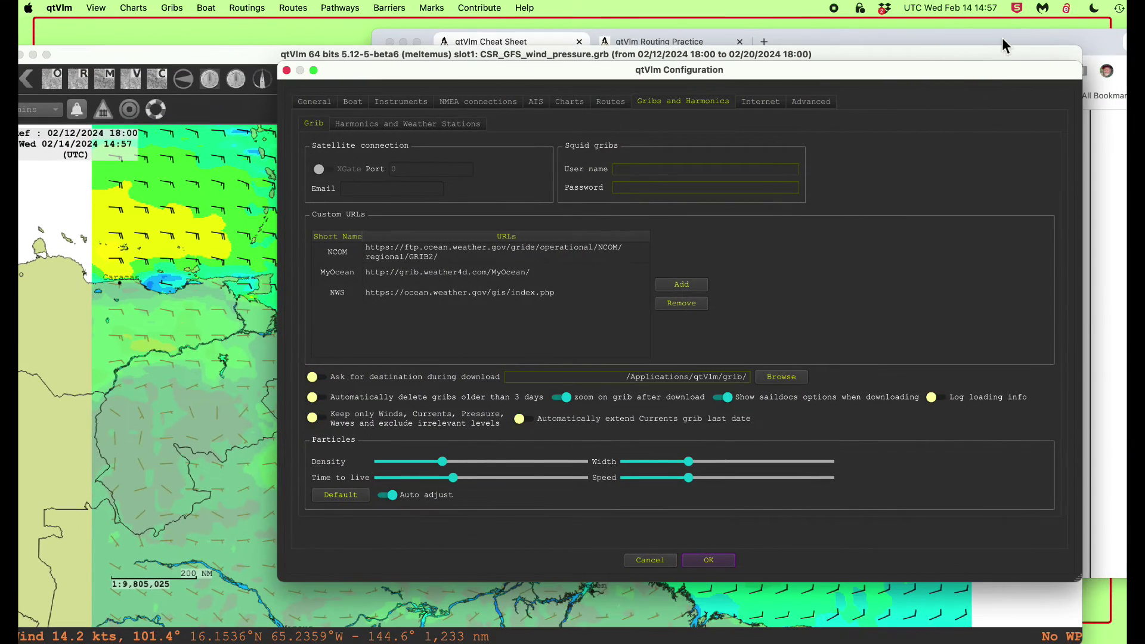
{"action": "left_click", "coordinate": [1002, 39]}
{"action": "scroll", "coordinate": [671, 322], "scroll_direction": "down", "scroll_amount": 1}
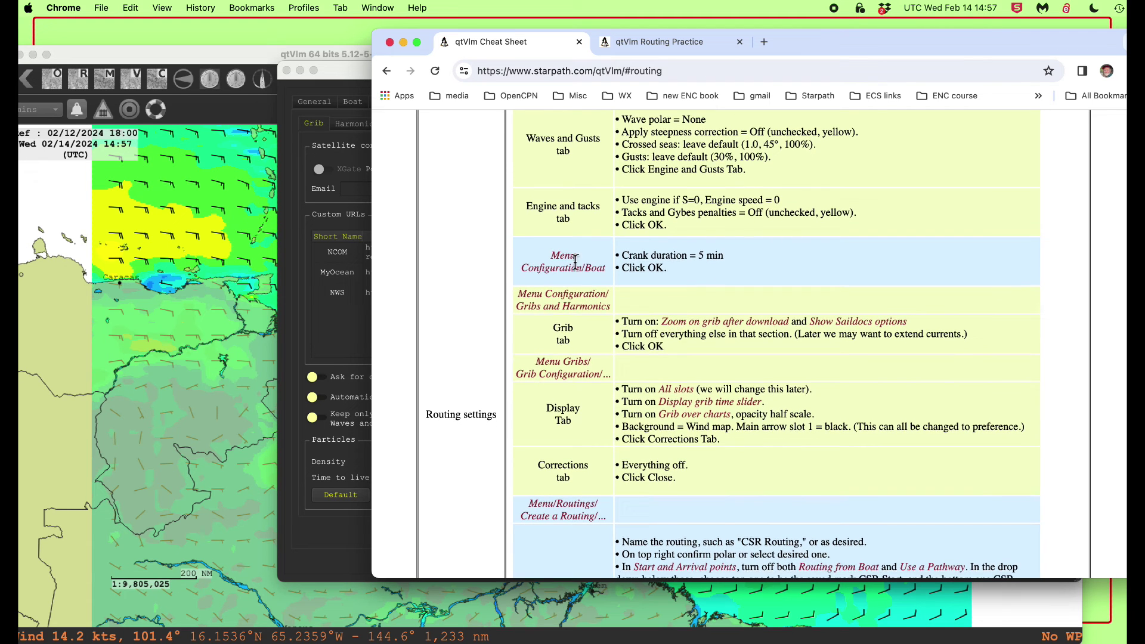
{"action": "scroll", "coordinate": [645, 306], "scroll_direction": "down", "scroll_amount": 2}
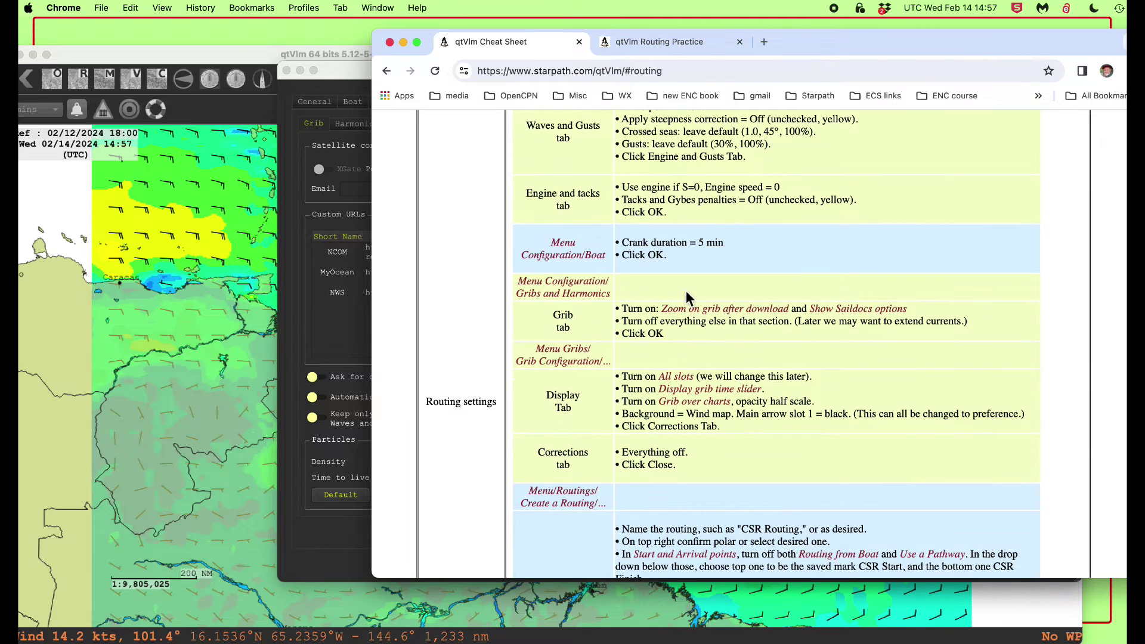
Step: Move the qtVlm configuration dialog aside and compare its grib download options with the Cheat Sheet in the browser
{"action": "left_click", "coordinate": [338, 110]}
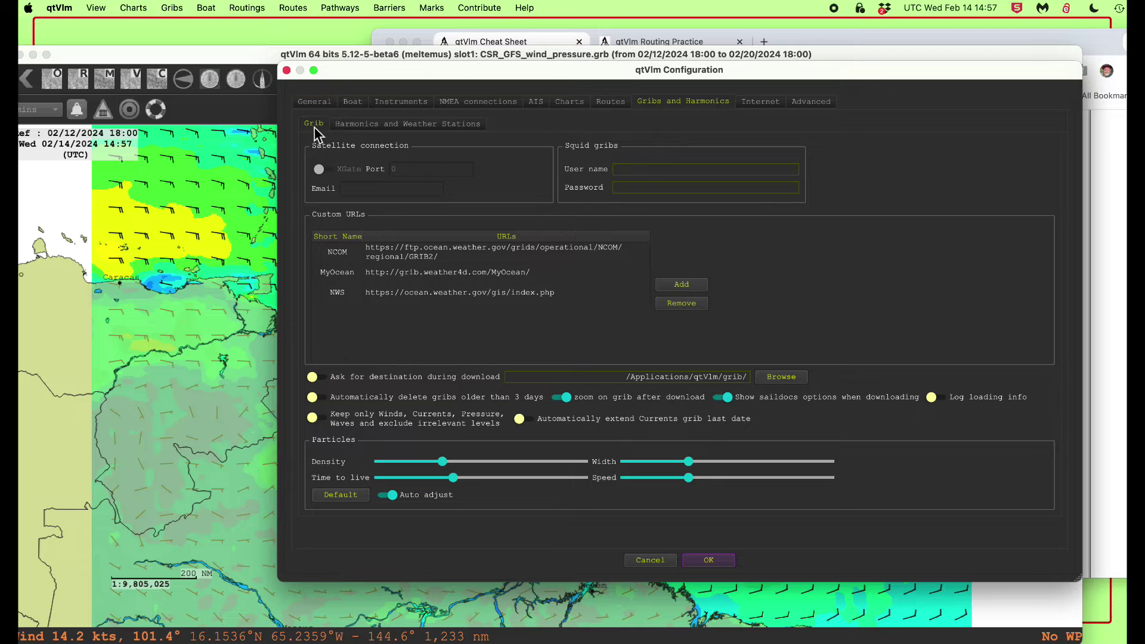
{"action": "left_click_drag", "start_coordinate": [859, 76], "coordinate": [632, 29]}
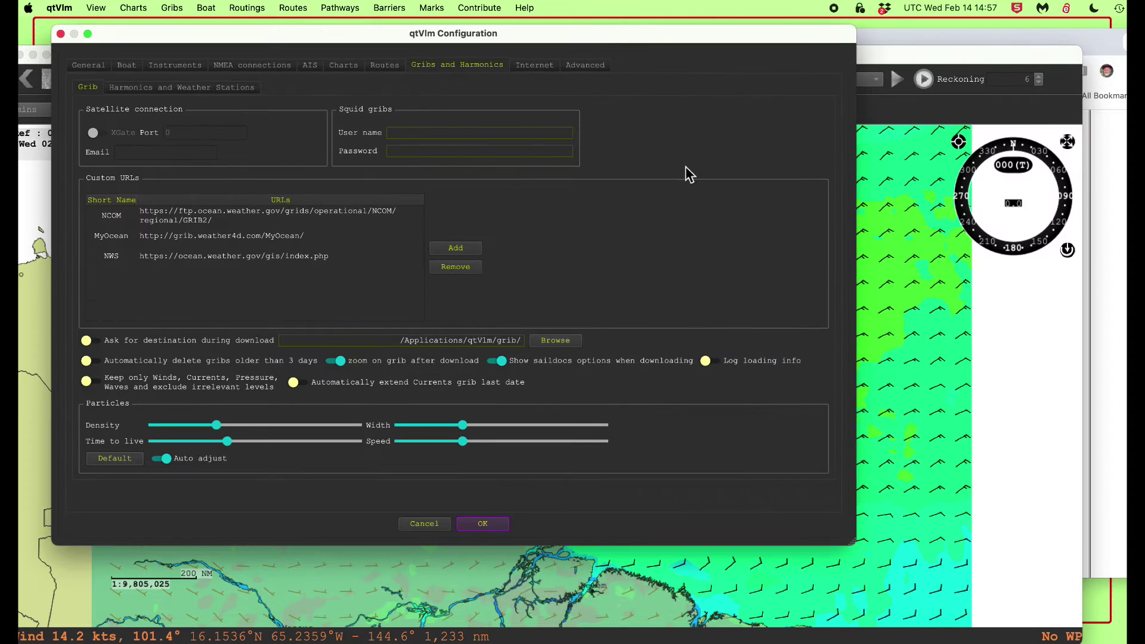
{"action": "left_click", "coordinate": [1108, 477]}
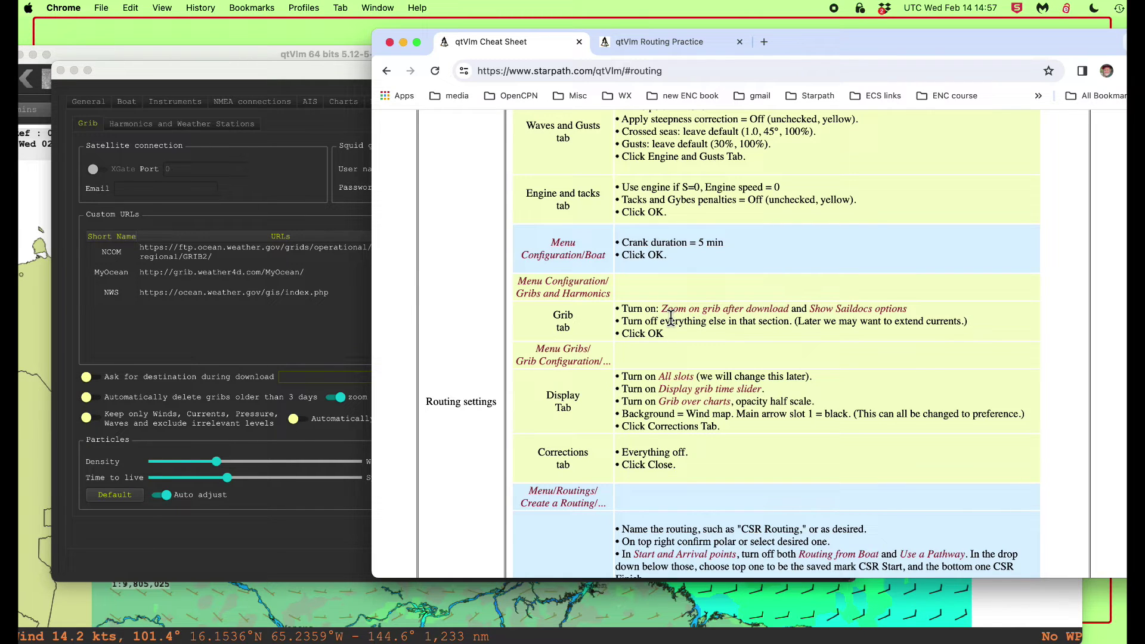
{"action": "left_click", "coordinate": [304, 338]}
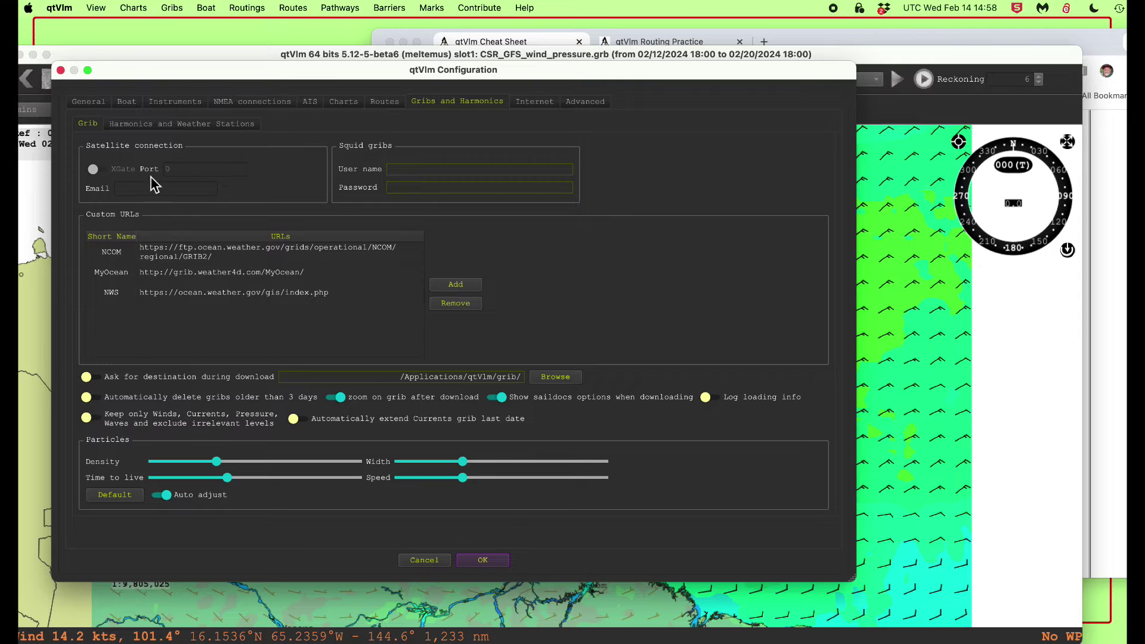
Step: View the Harmonics and Weather Stations settings, recheck the Cheat Sheet in the browser, and accept the qtVlm configuration
{"action": "left_click", "coordinate": [201, 124]}
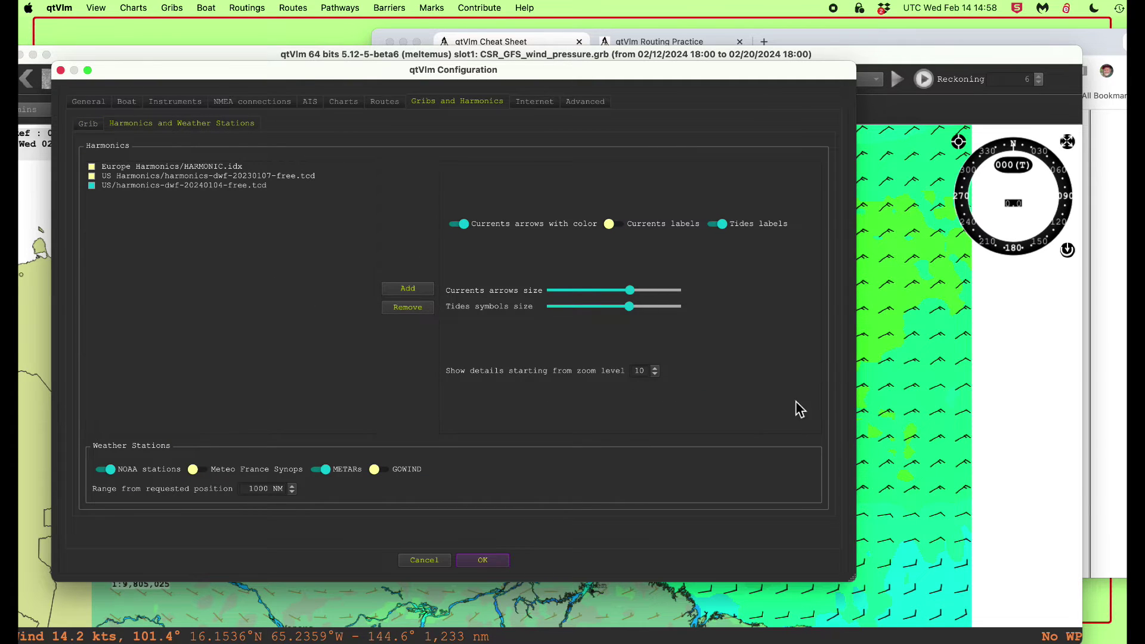
{"action": "left_click", "coordinate": [1108, 491]}
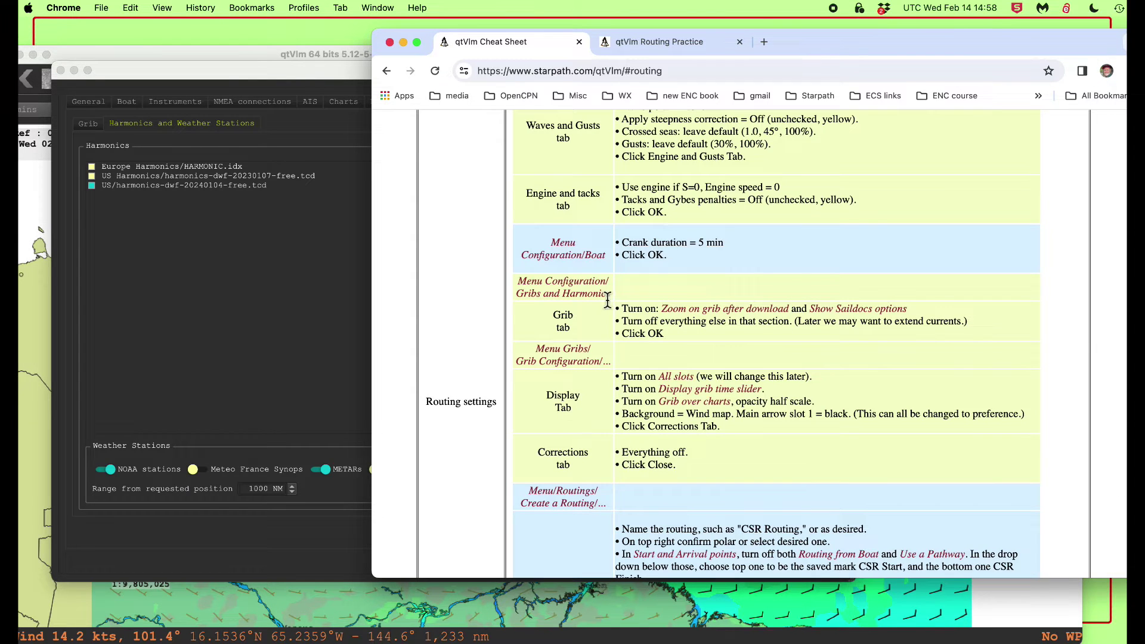
{"action": "left_click", "coordinate": [160, 309]}
{"action": "left_click", "coordinate": [509, 564]}
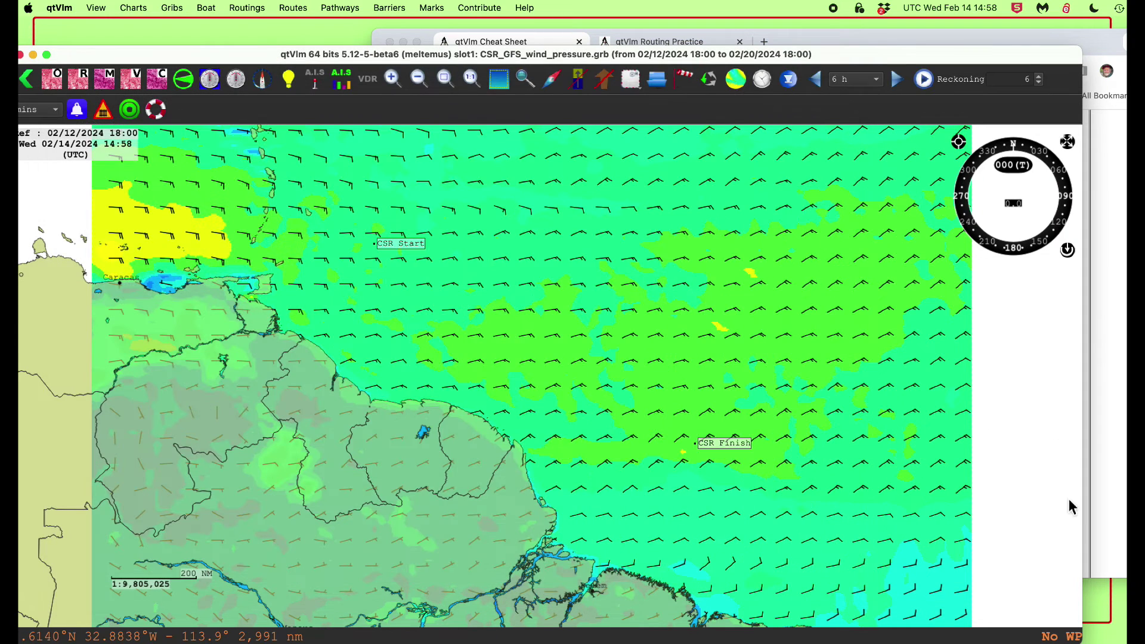
Step: Read the Cheat Sheet's grib configuration instructions in the browser and open the Grib configuration's Display settings in qtVlm
{"action": "left_click", "coordinate": [1103, 516]}
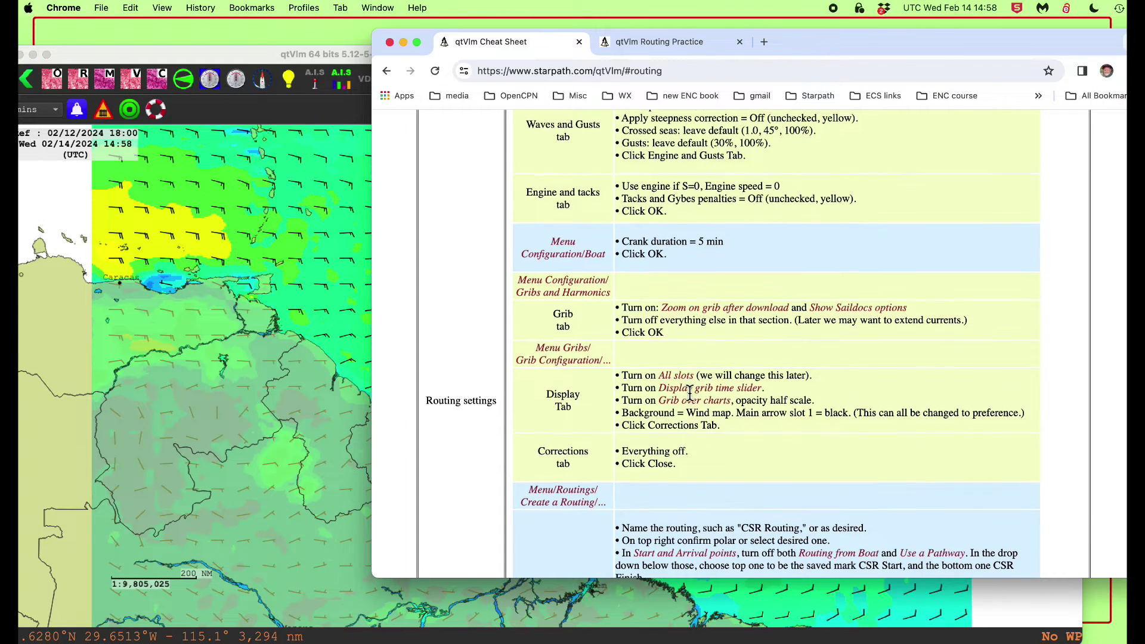
{"action": "scroll", "coordinate": [689, 393], "scroll_direction": "down", "scroll_amount": 3}
{"action": "scroll", "coordinate": [684, 406], "scroll_direction": "down", "scroll_amount": 2}
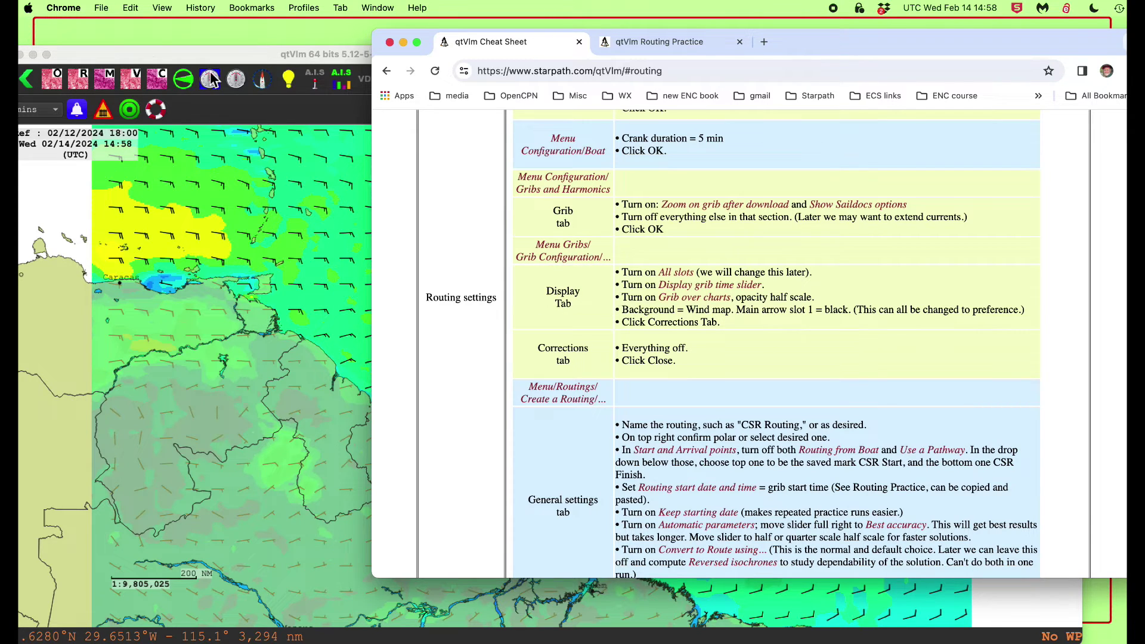
{"action": "left_click_drag", "start_coordinate": [139, 54], "coordinate": [167, 27]}
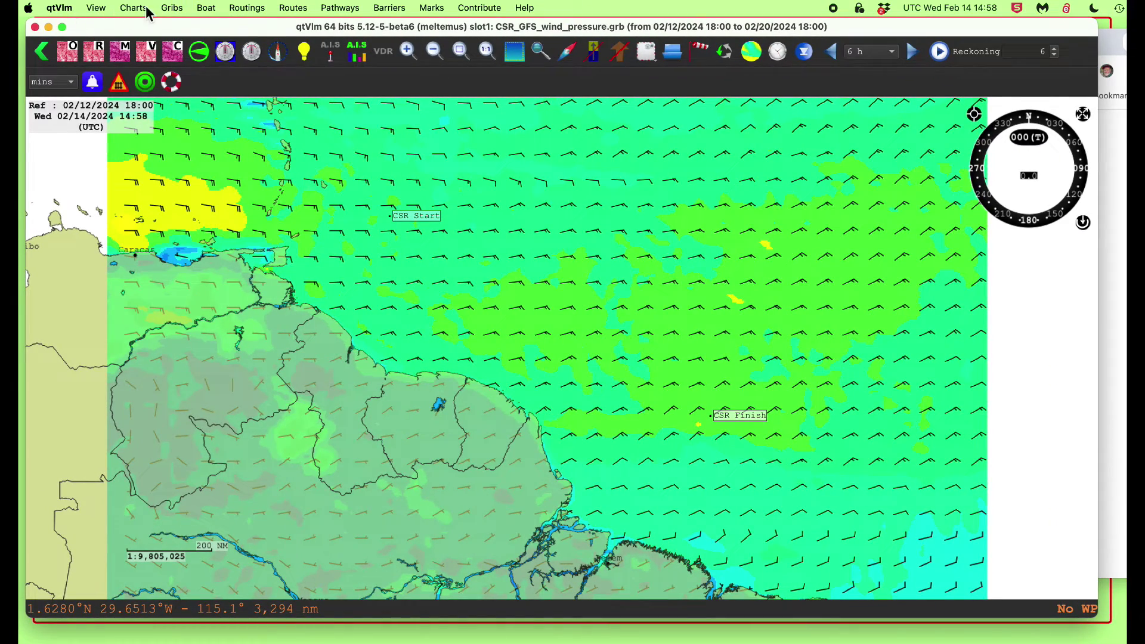
{"action": "left_click", "coordinate": [173, 10]}
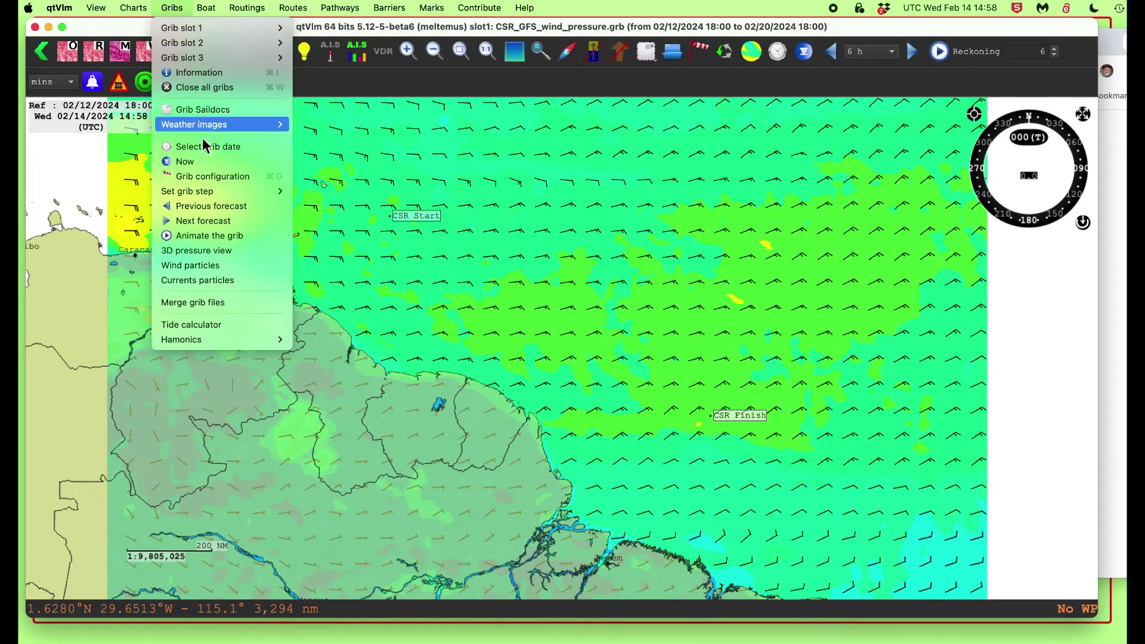
{"action": "left_click", "coordinate": [214, 177]}
{"action": "left_click_drag", "start_coordinate": [656, 25], "coordinate": [430, 23]}
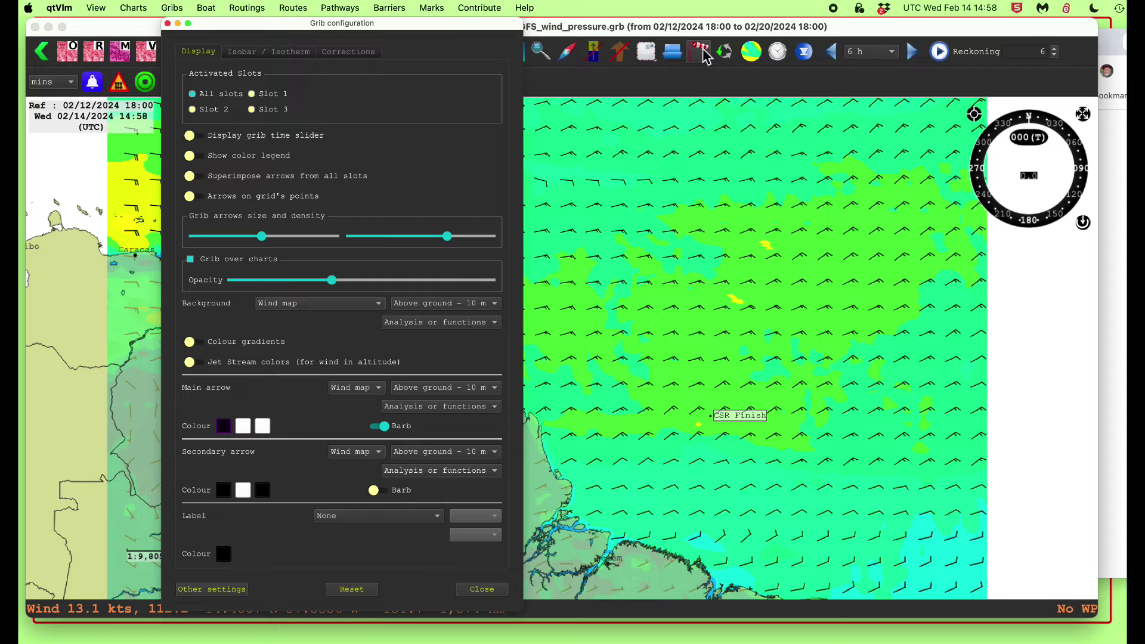
Step: Shift the Cheat Sheet browser window aside and return to the Grib configuration dialog in qtVlm
{"action": "left_click", "coordinate": [1119, 432]}
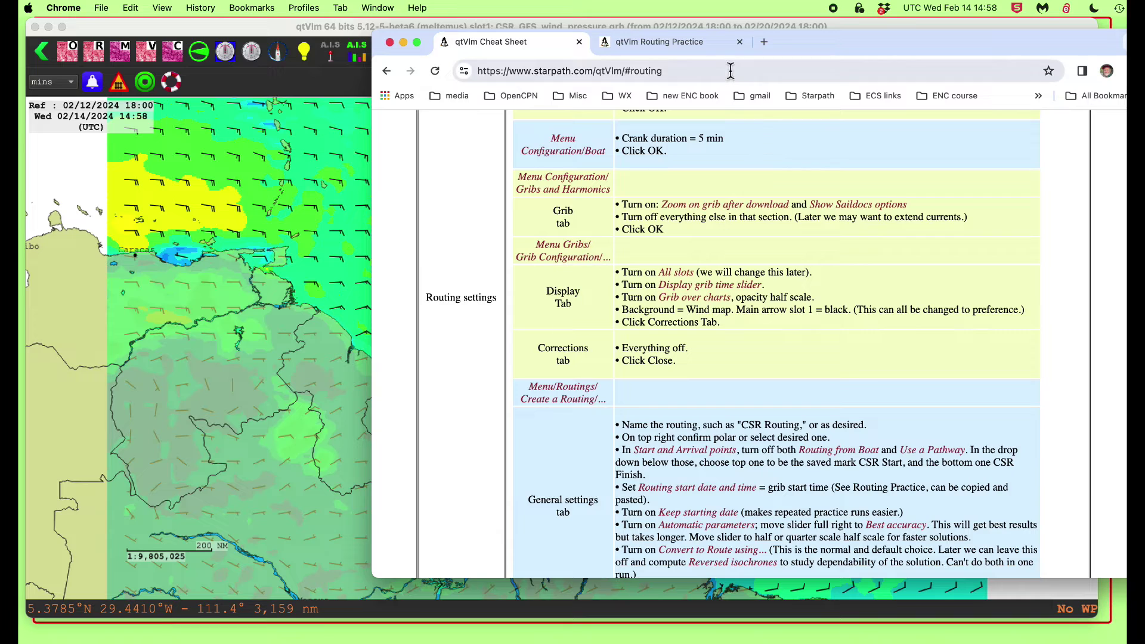
{"action": "left_click_drag", "start_coordinate": [828, 48], "coordinate": [985, 45]}
{"action": "left_click", "coordinate": [342, 238]}
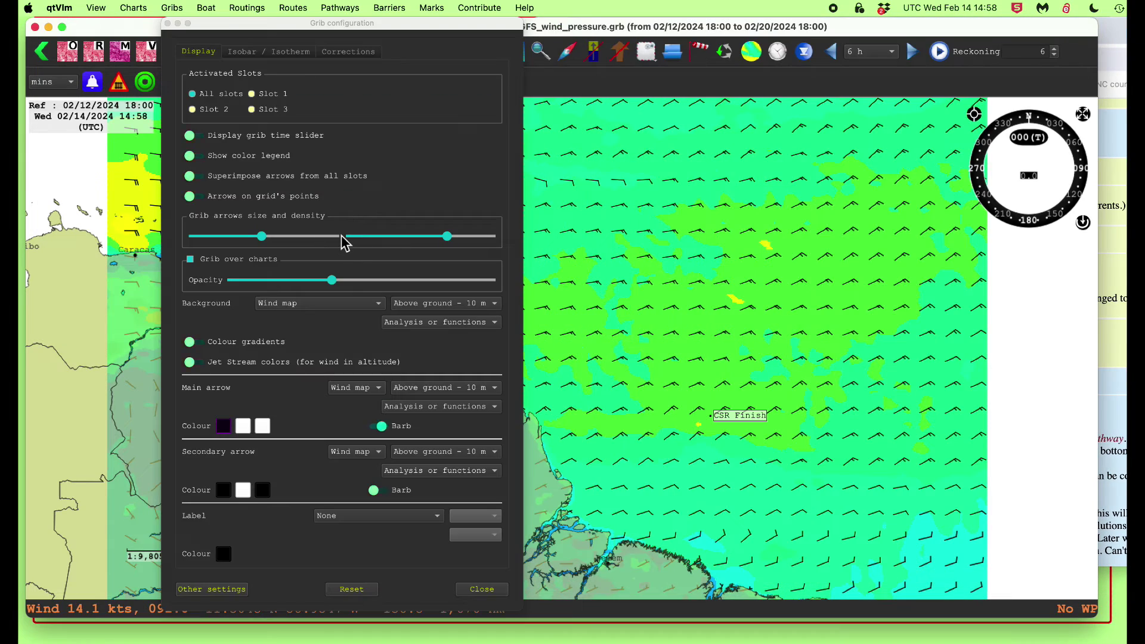
Step: Recheck the Cheat Sheet's grib display instructions, turn on Display grib time slider in qtVlm, and reduce the grib arrow density slightly
{"action": "key", "text": "super+Tab"}
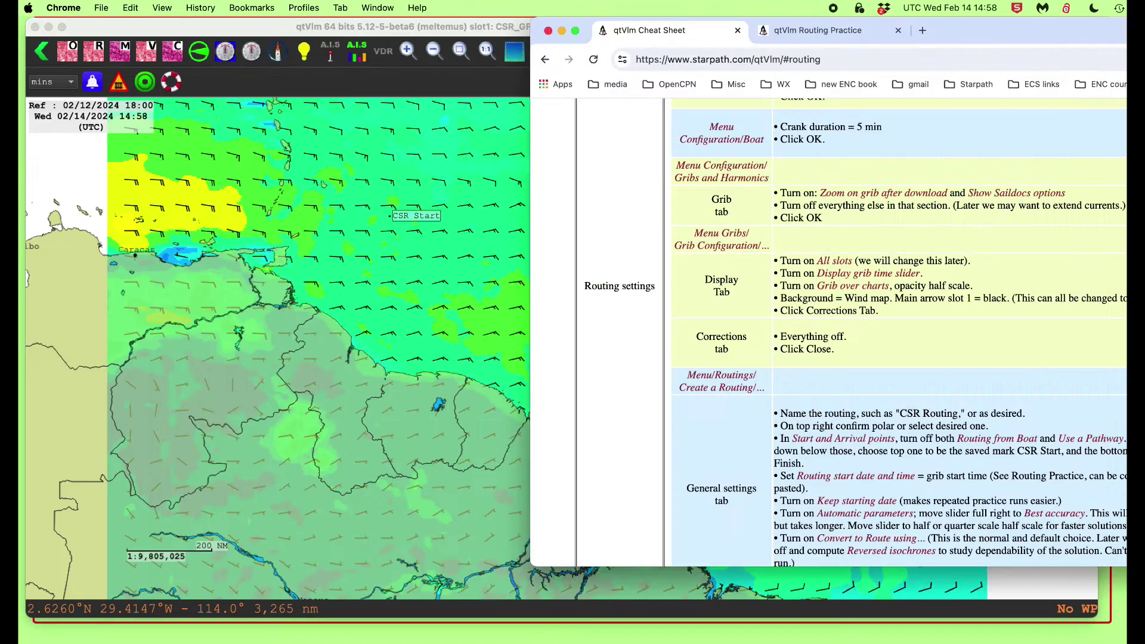
{"action": "left_click", "coordinate": [406, 325]}
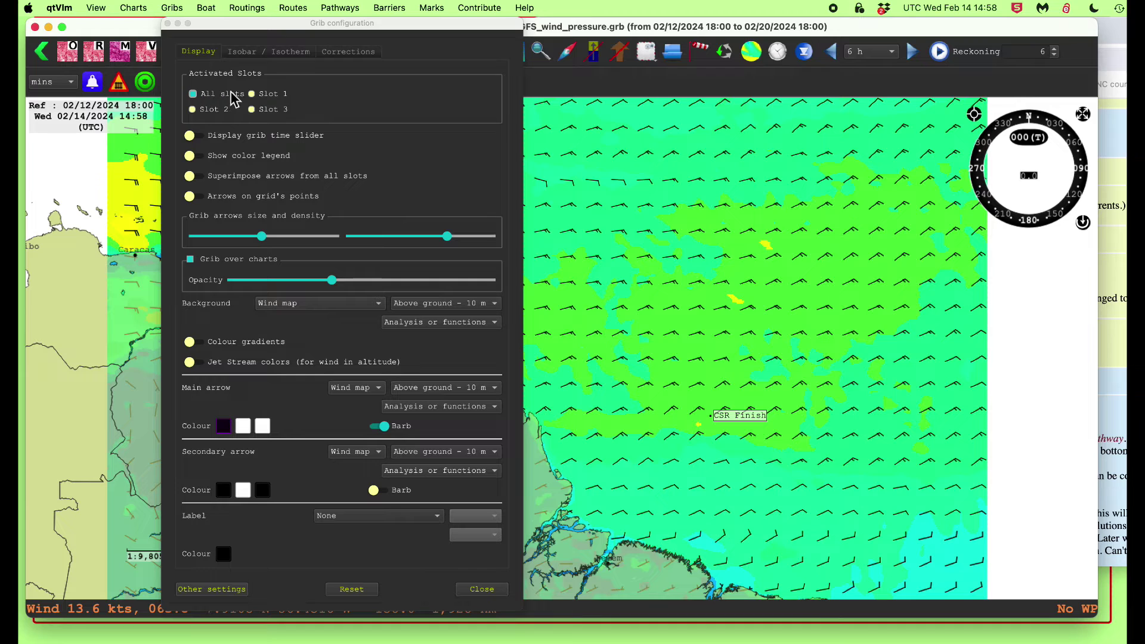
{"action": "left_click", "coordinate": [224, 144]}
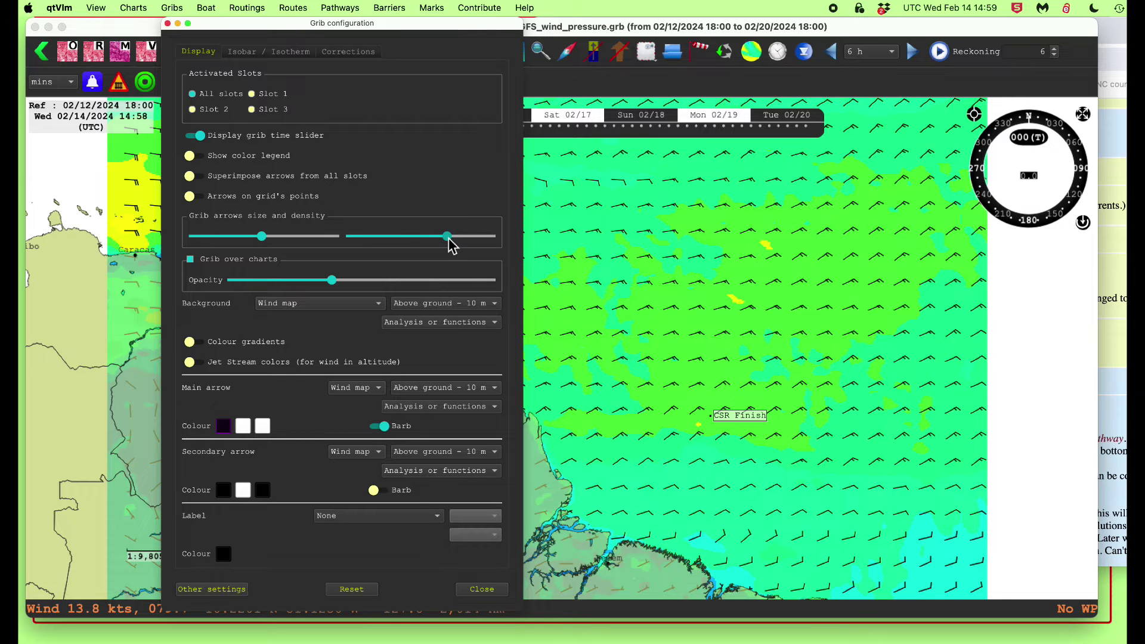
{"action": "left_click_drag", "start_coordinate": [449, 239], "coordinate": [428, 239]}
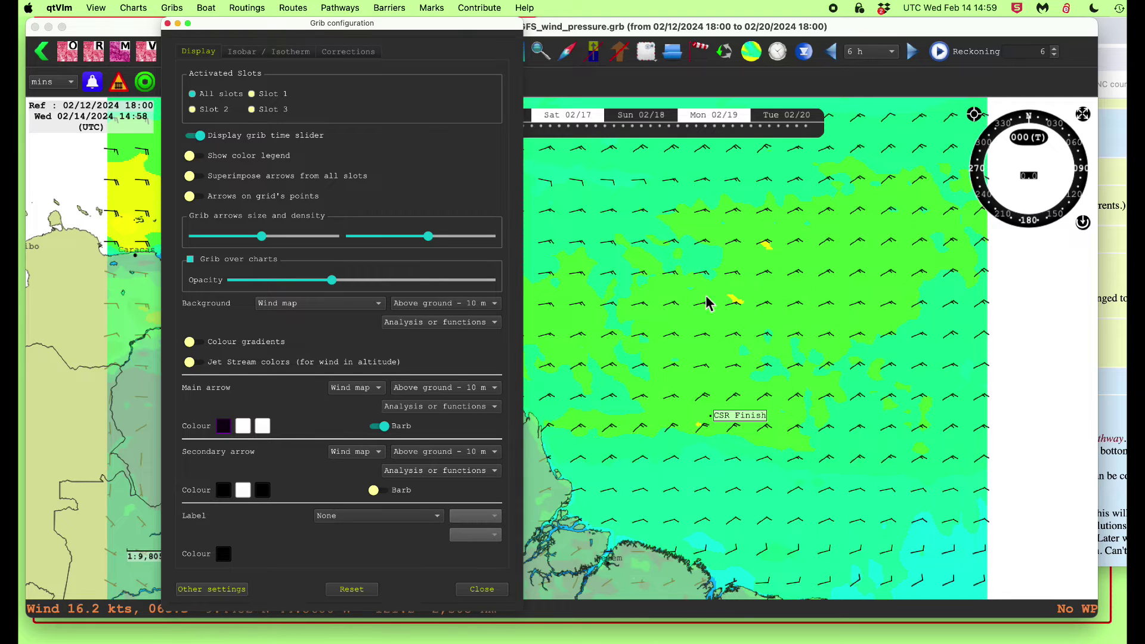
Step: Preview Colour gradients on and off, review the grib Corrections settings, and close the Grib configuration
{"action": "left_click", "coordinate": [253, 349]}
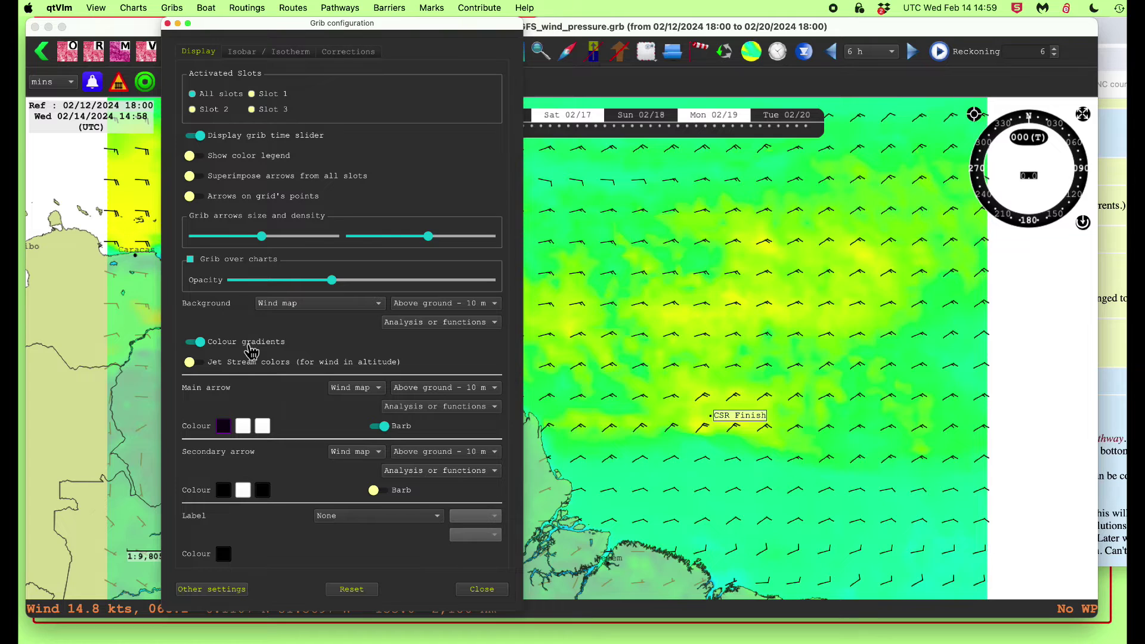
{"action": "left_click", "coordinate": [251, 352]}
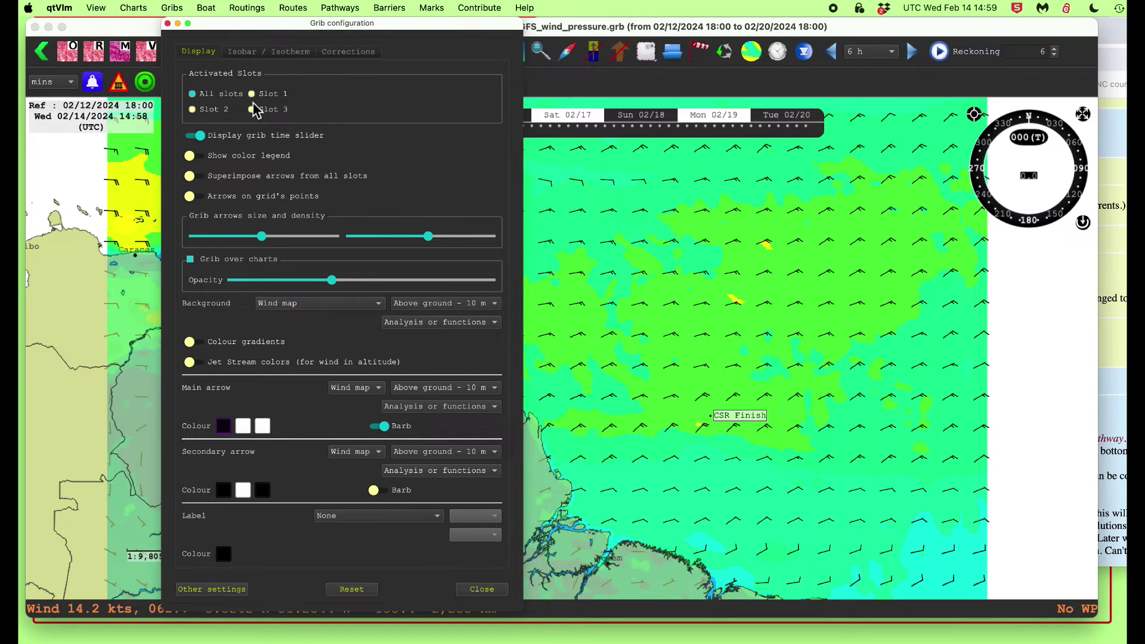
{"action": "left_click", "coordinate": [363, 59]}
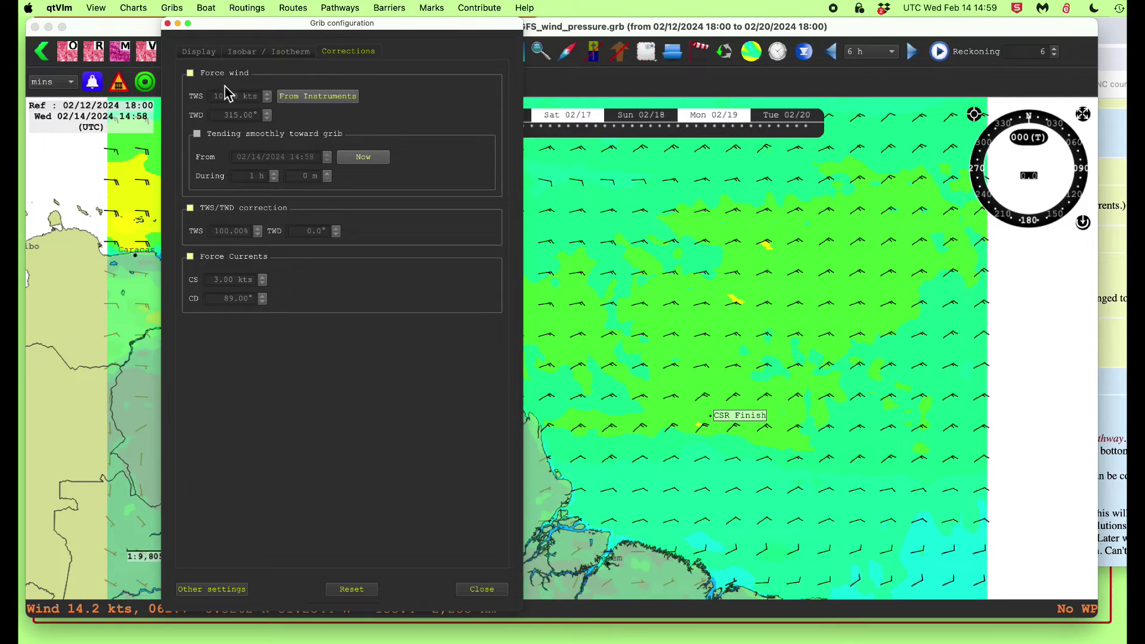
{"action": "left_click", "coordinate": [482, 591]}
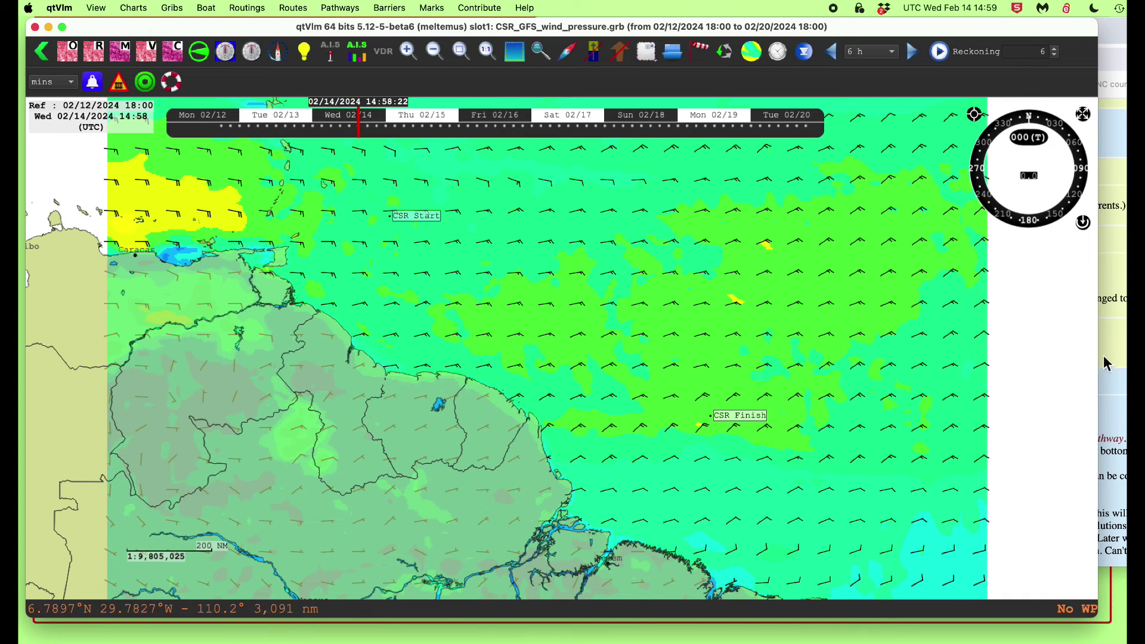
Step: Read the Cheat Sheet's Create a Routing instructions in the browser and start a new routing in qtVlm
{"action": "left_click", "coordinate": [1119, 362]}
{"action": "scroll", "coordinate": [838, 410], "scroll_direction": "down", "scroll_amount": 1}
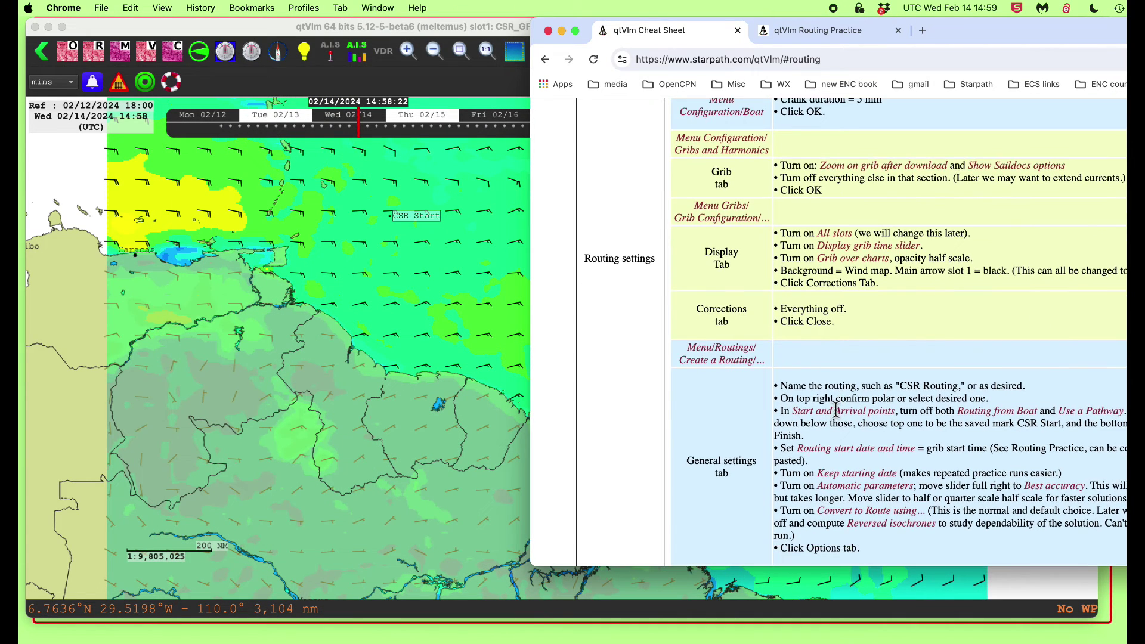
{"action": "scroll", "coordinate": [836, 411], "scroll_direction": "down", "scroll_amount": 5}
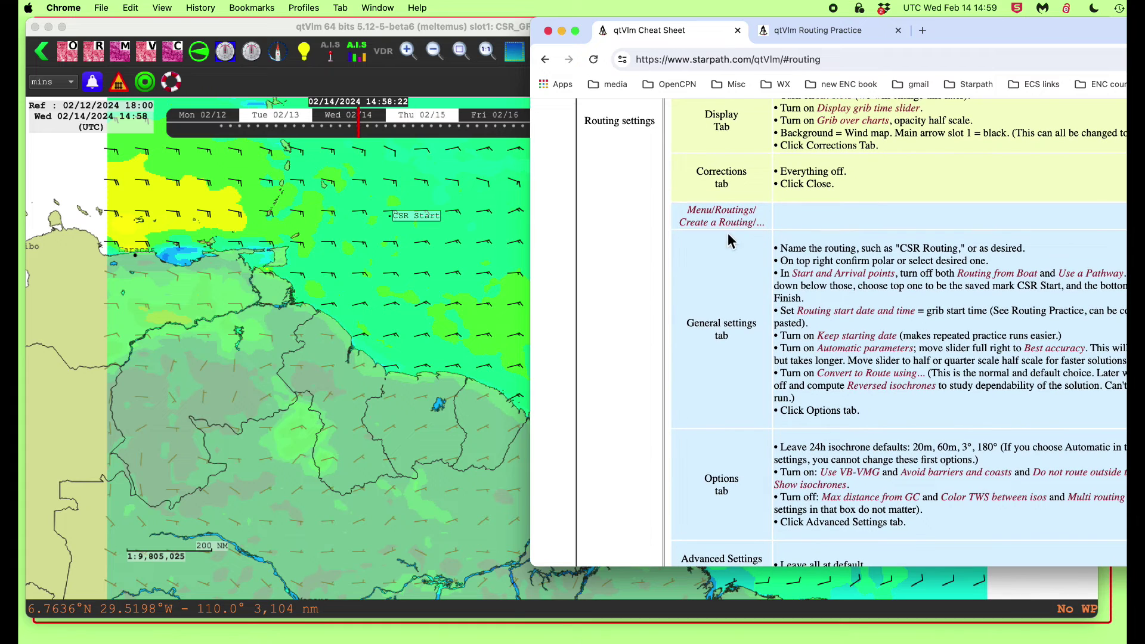
{"action": "left_click", "coordinate": [359, 334]}
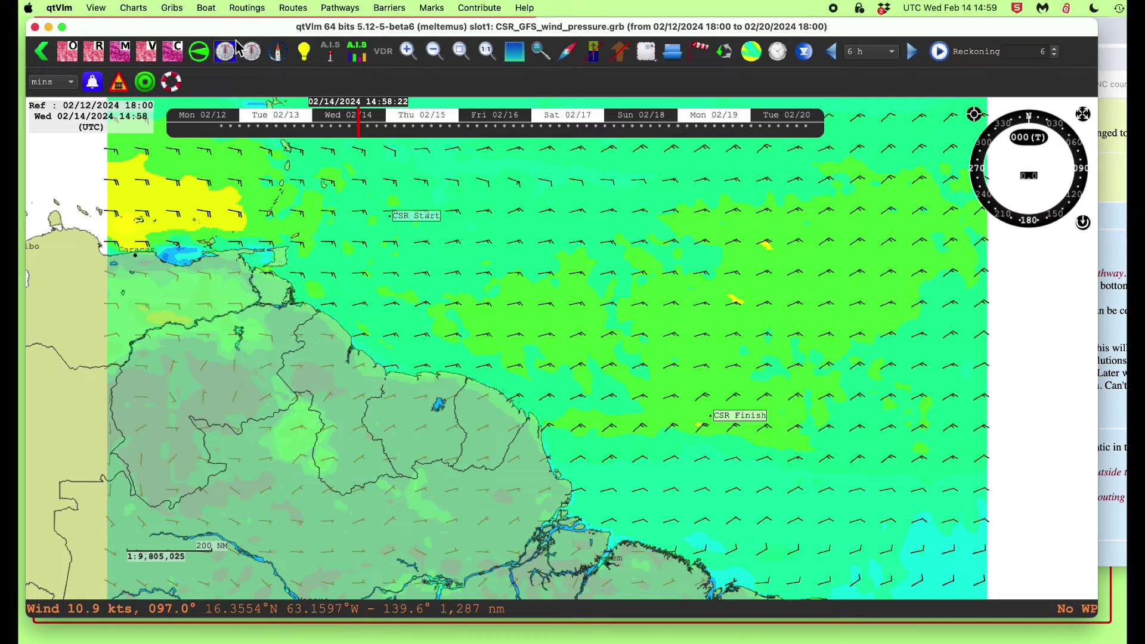
{"action": "left_click", "coordinate": [254, 10]}
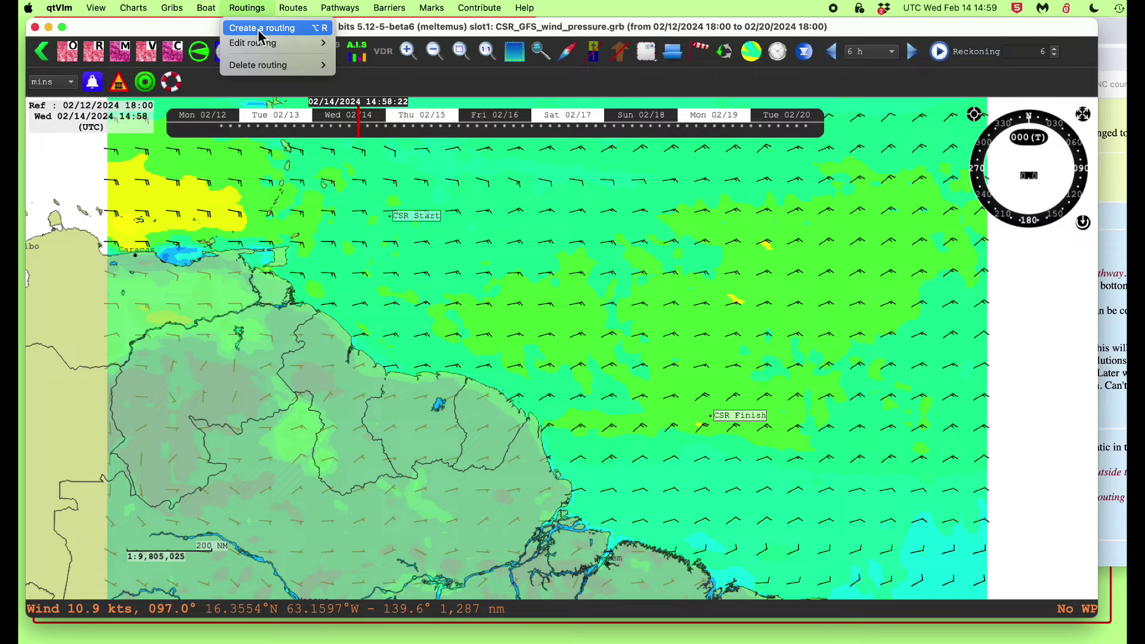
{"action": "left_click", "coordinate": [257, 30]}
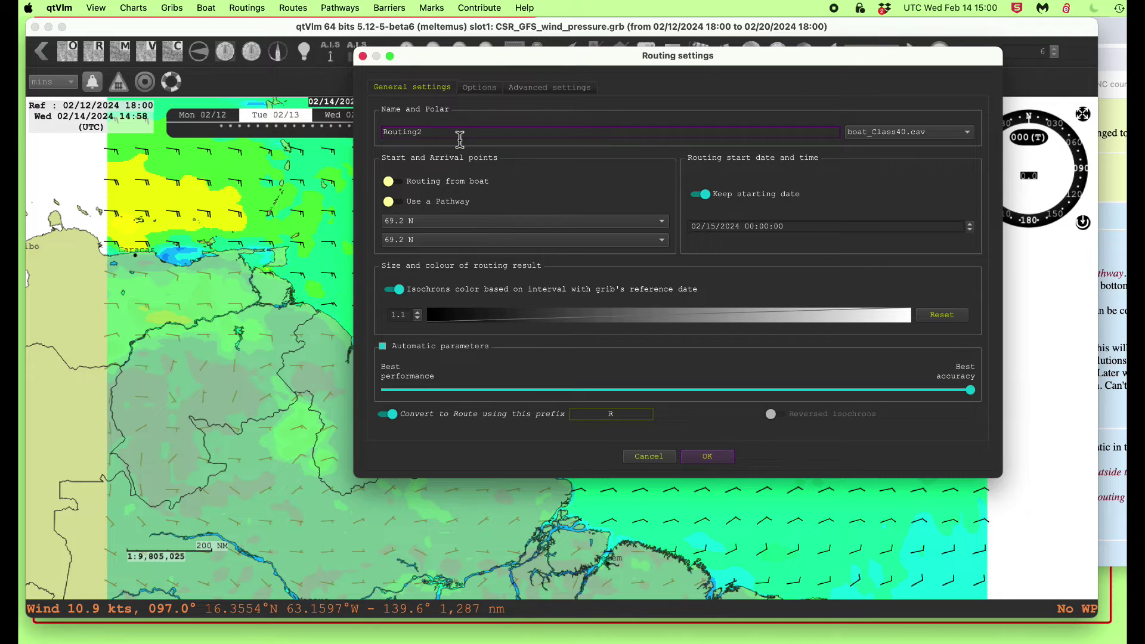
Step: Name the routing CSR Routing and set its start point to CSR Start and its arrival point to CSR Finish
{"action": "left_click_drag", "start_coordinate": [455, 131], "coordinate": [352, 128]}
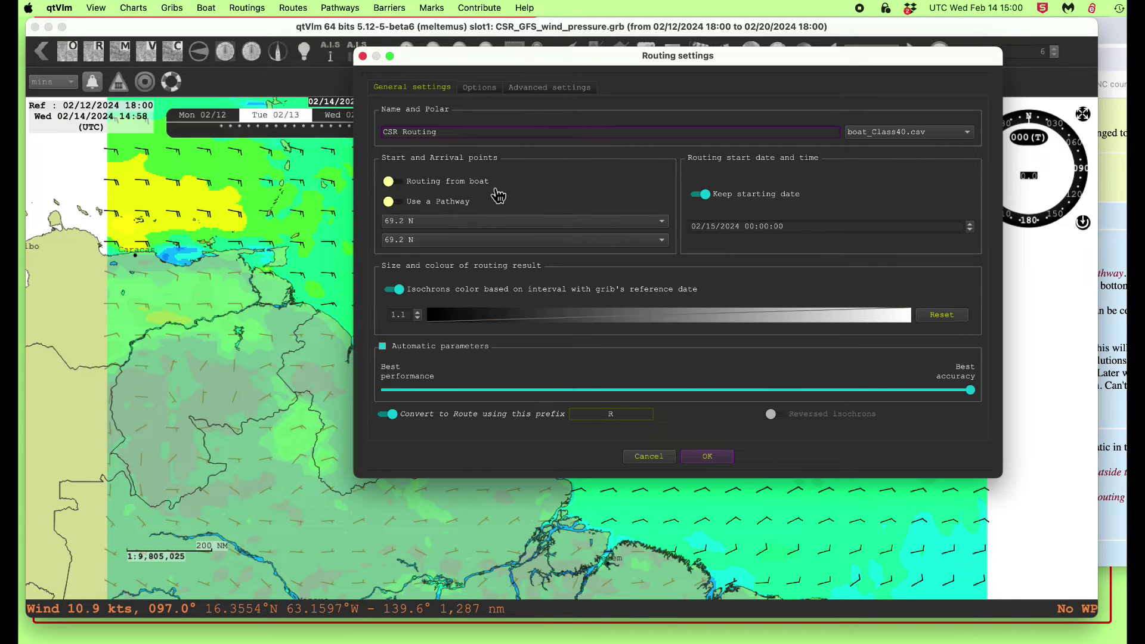
{"action": "left_click", "coordinate": [402, 221]}
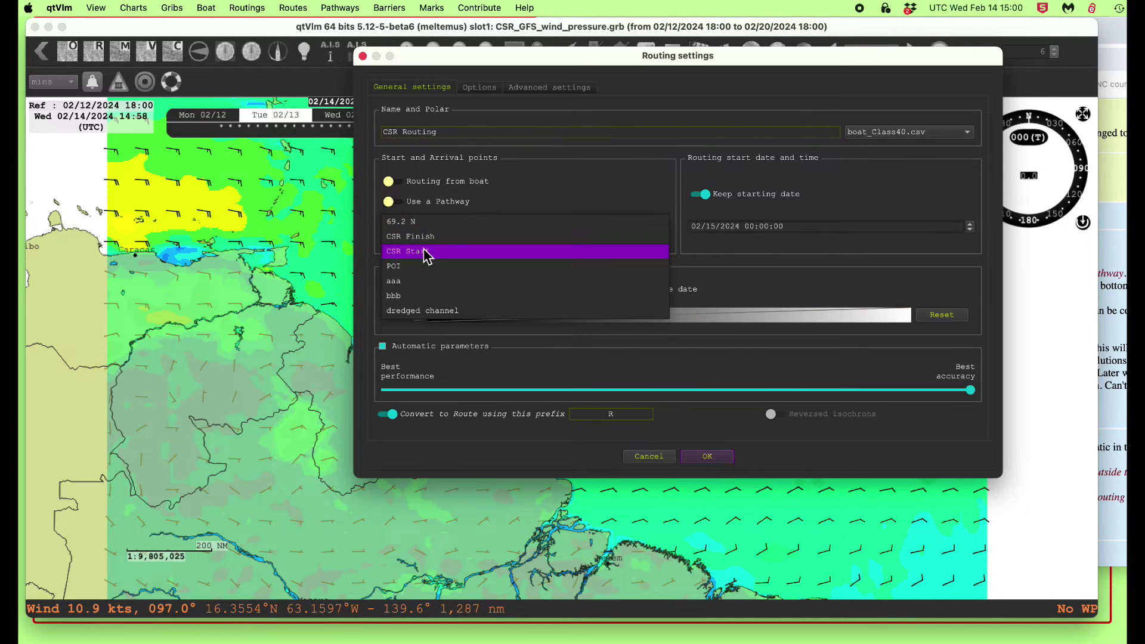
{"action": "left_click", "coordinate": [426, 253]}
{"action": "left_click", "coordinate": [437, 241]}
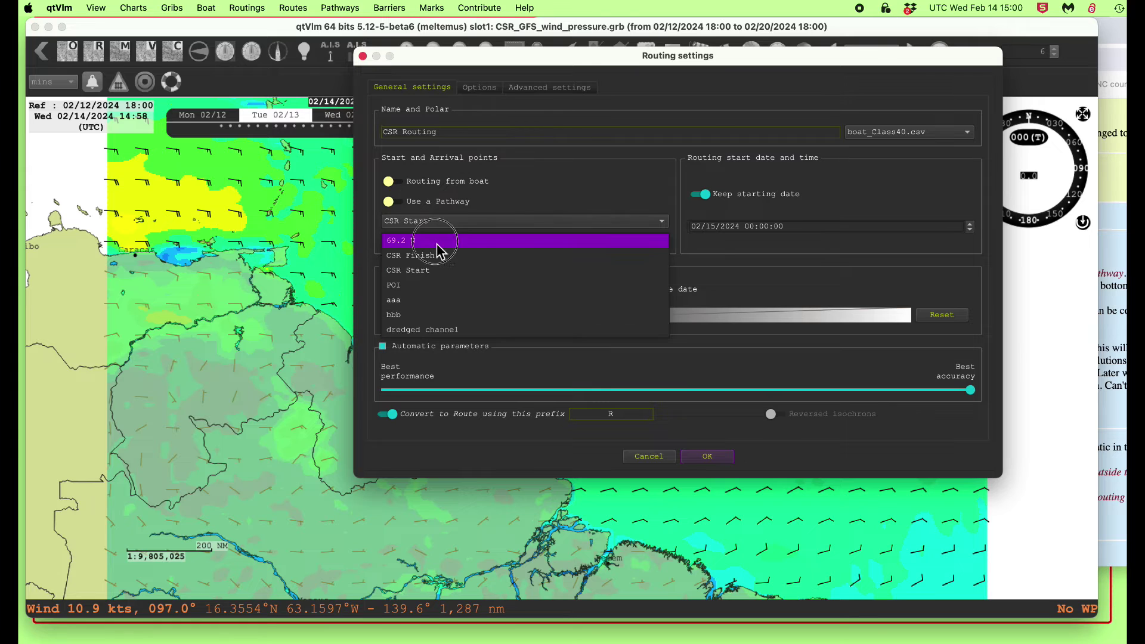
{"action": "left_click", "coordinate": [428, 256]}
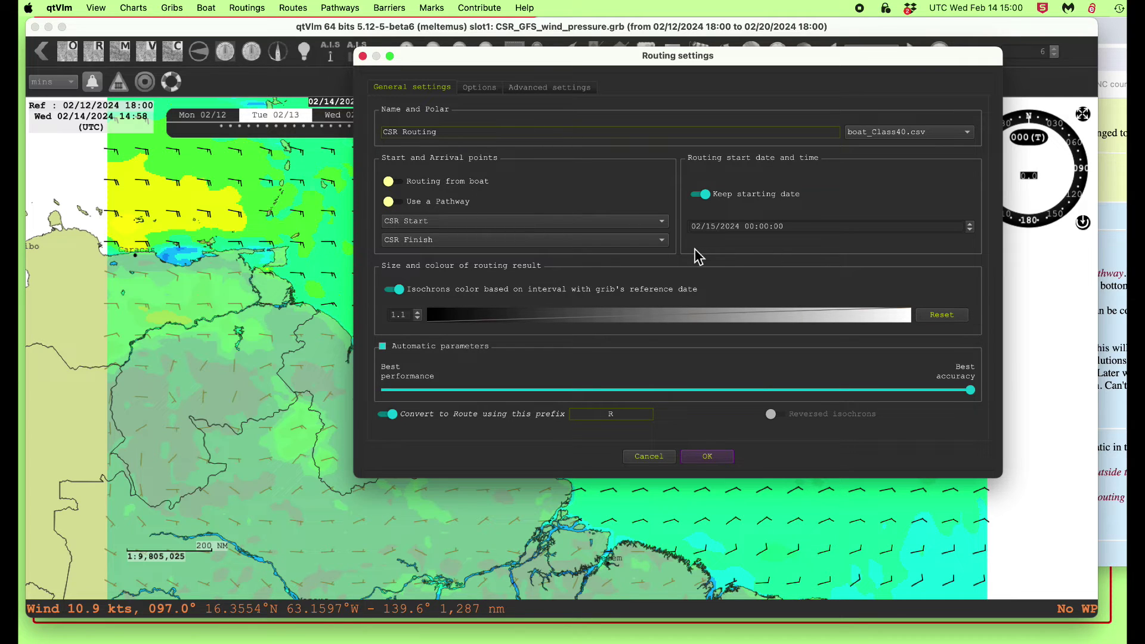
Step: Copy the starting time 2/15/2024 00:00:00 from the Routing Practice PDF in the browser and return to qtVlm's Routing settings
{"action": "key", "text": "super+Tab"}
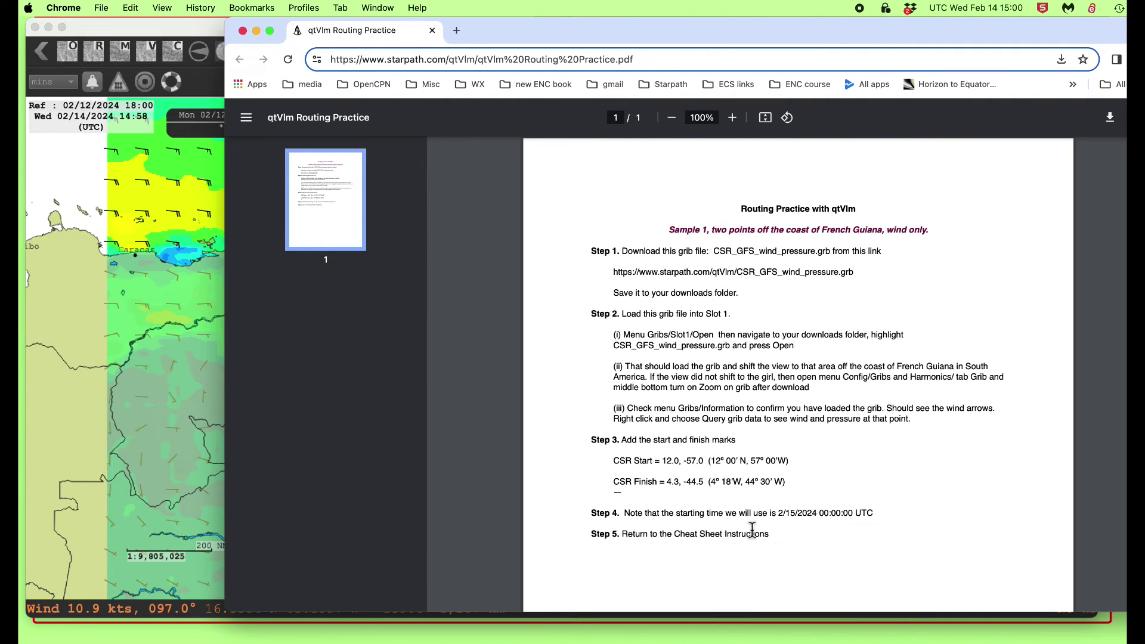
{"action": "left_click_drag", "start_coordinate": [778, 514], "coordinate": [855, 514]}
{"action": "right_click", "coordinate": [847, 512]}
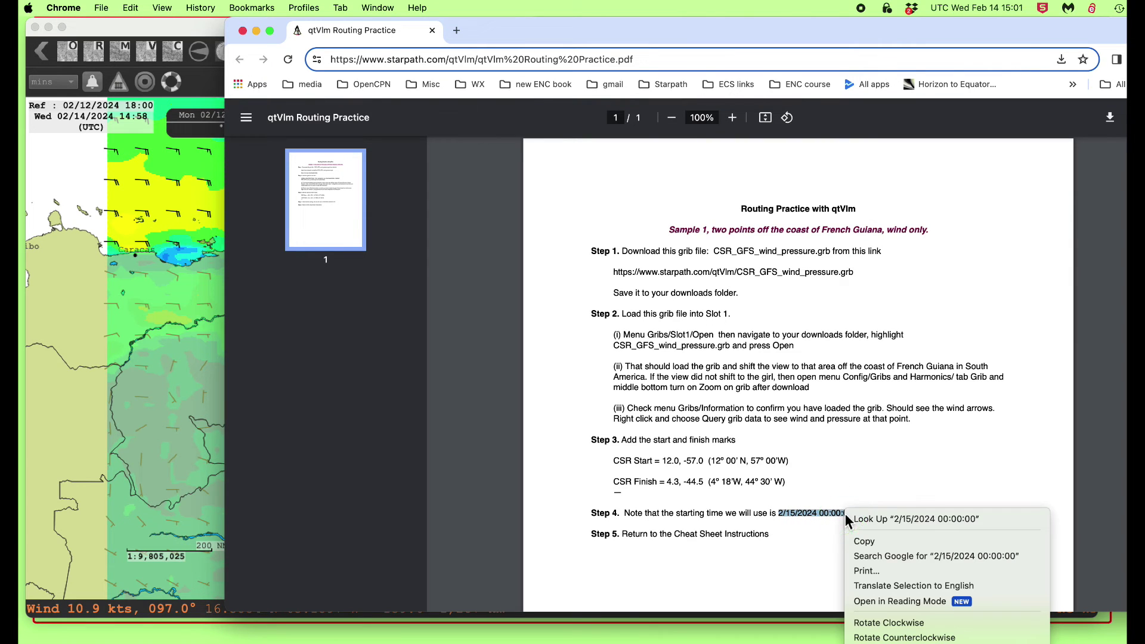
{"action": "left_click", "coordinate": [877, 541]}
{"action": "key", "text": "super+Tab"}
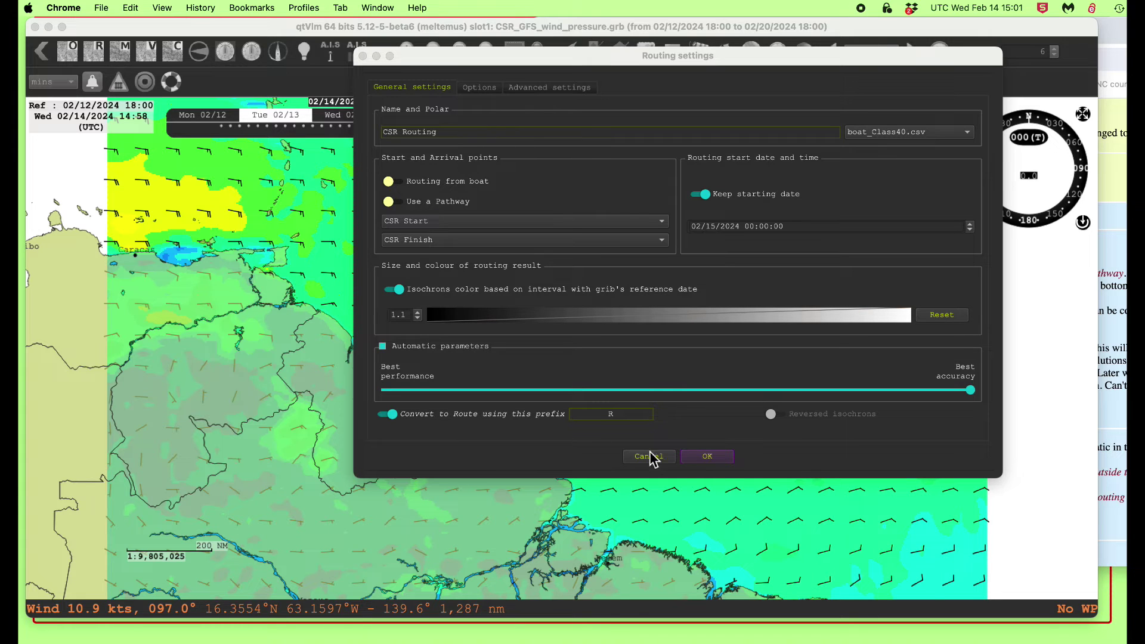
Step: Open the routing's Options, consult the Cheat Sheet's matching section, and move the browser and Routing settings windows apart
{"action": "left_click", "coordinate": [479, 88]}
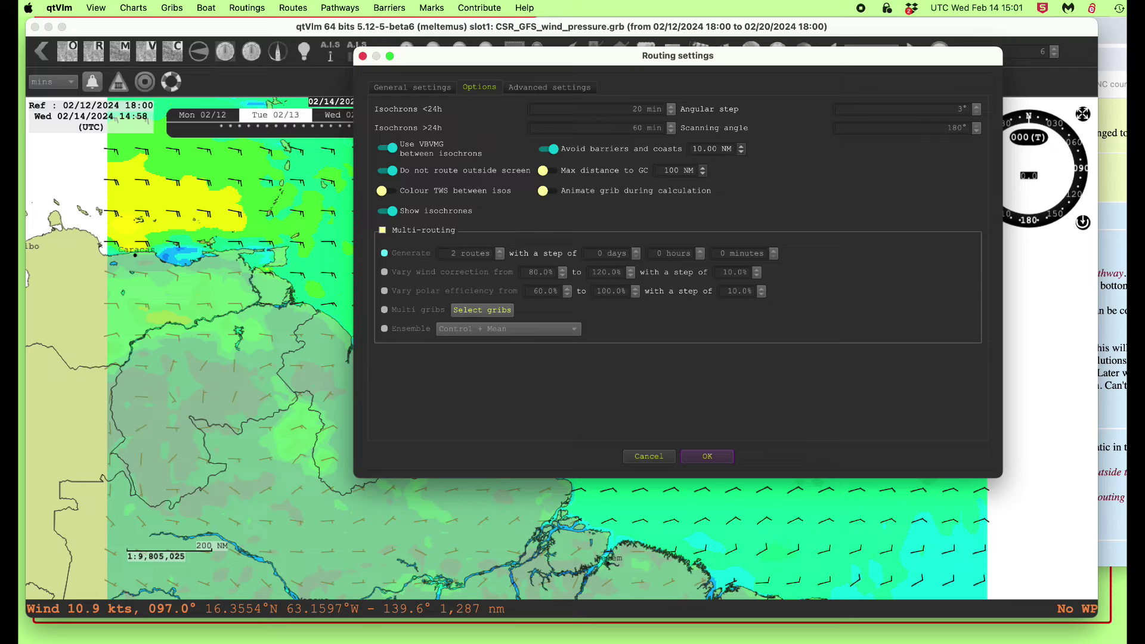
{"action": "key", "text": "super+Tab"}
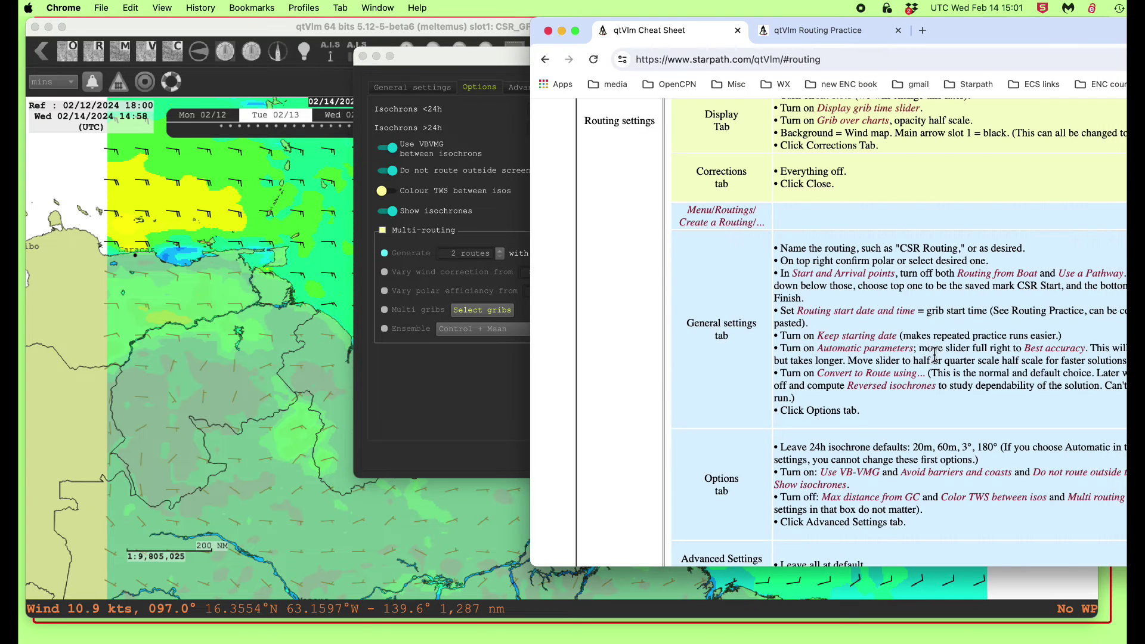
{"action": "scroll", "coordinate": [858, 434], "scroll_direction": "down", "scroll_amount": 4}
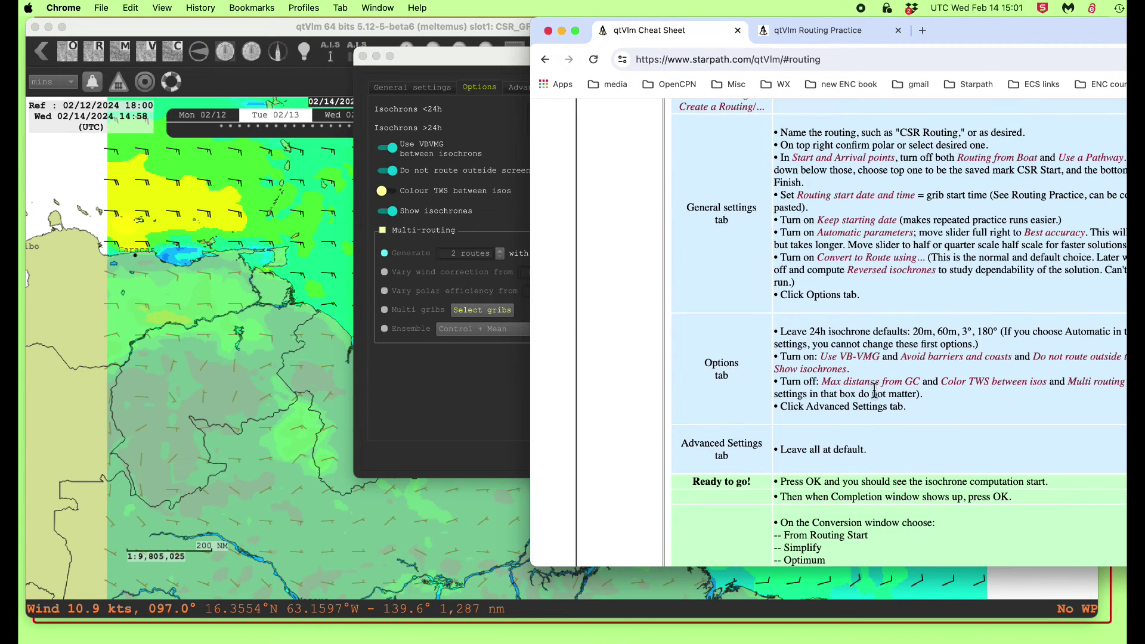
{"action": "left_click_drag", "start_coordinate": [999, 44], "coordinate": [1040, 50]}
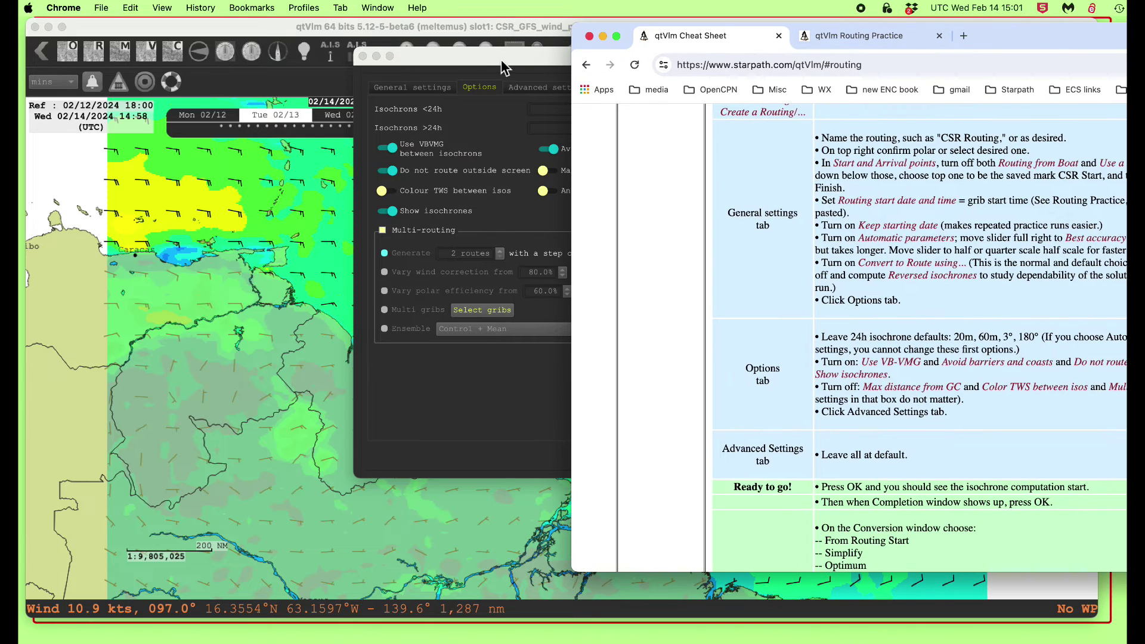
{"action": "left_click_drag", "start_coordinate": [500, 61], "coordinate": [206, 43]}
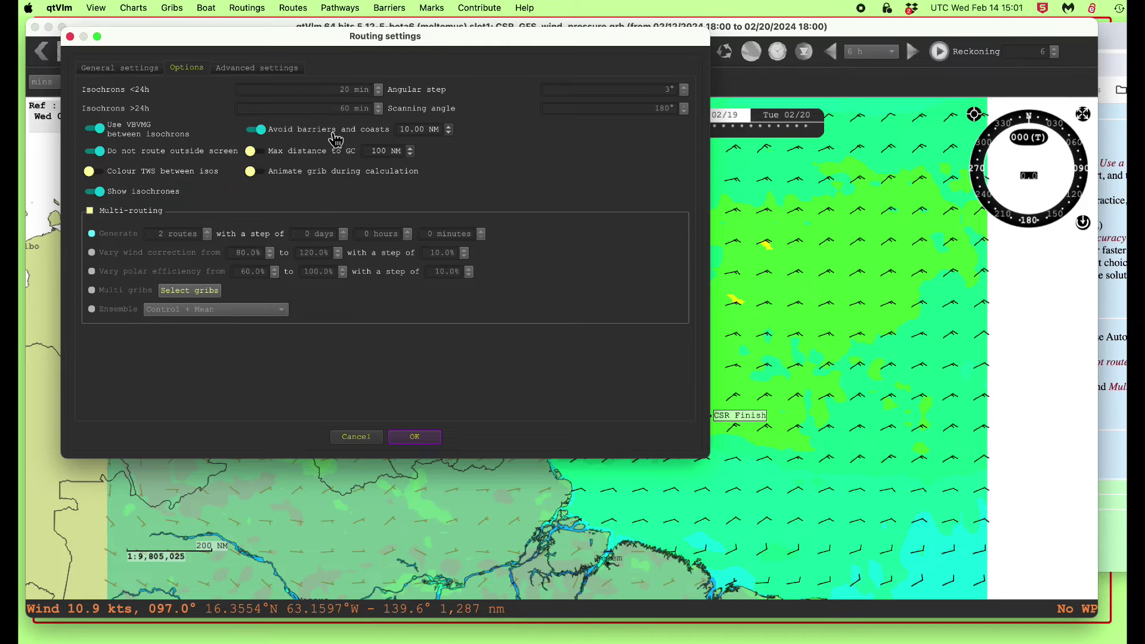
Step: Turn on Colour TWS between isos, Max distance to GC and Animate grib during calculation in the routing options
{"action": "left_click", "coordinate": [87, 169]}
{"action": "left_click", "coordinate": [286, 153]}
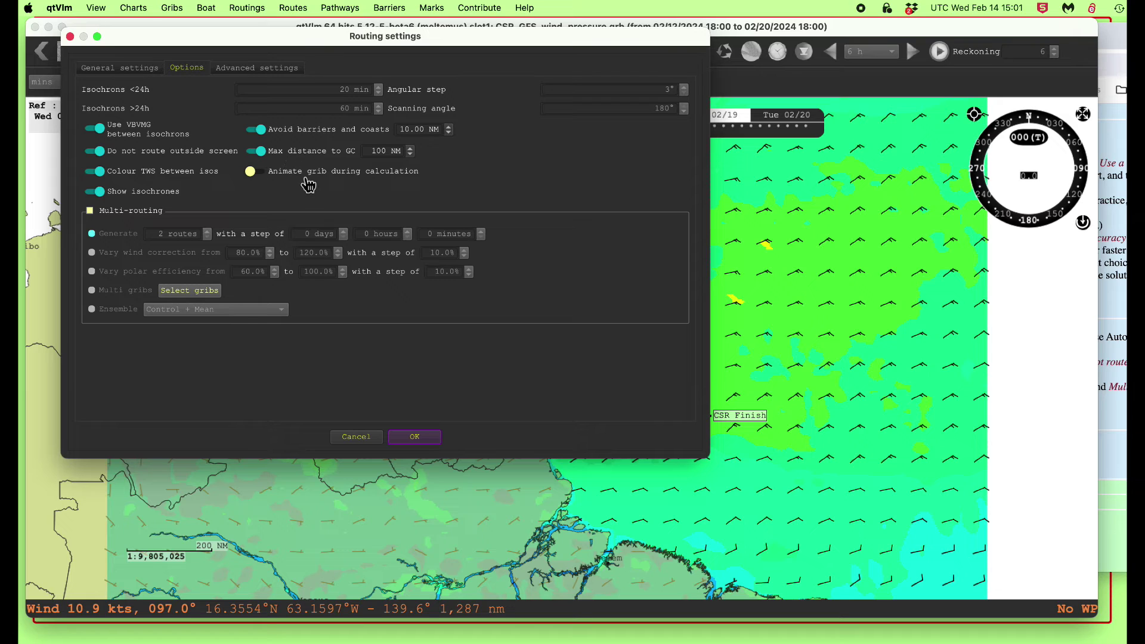
{"action": "left_click", "coordinate": [304, 176]}
Step: Recheck the Cheat Sheet's routing options in the browser and turn off Max distance to GC and Colour TWS between isos
{"action": "left_click", "coordinate": [1116, 430]}
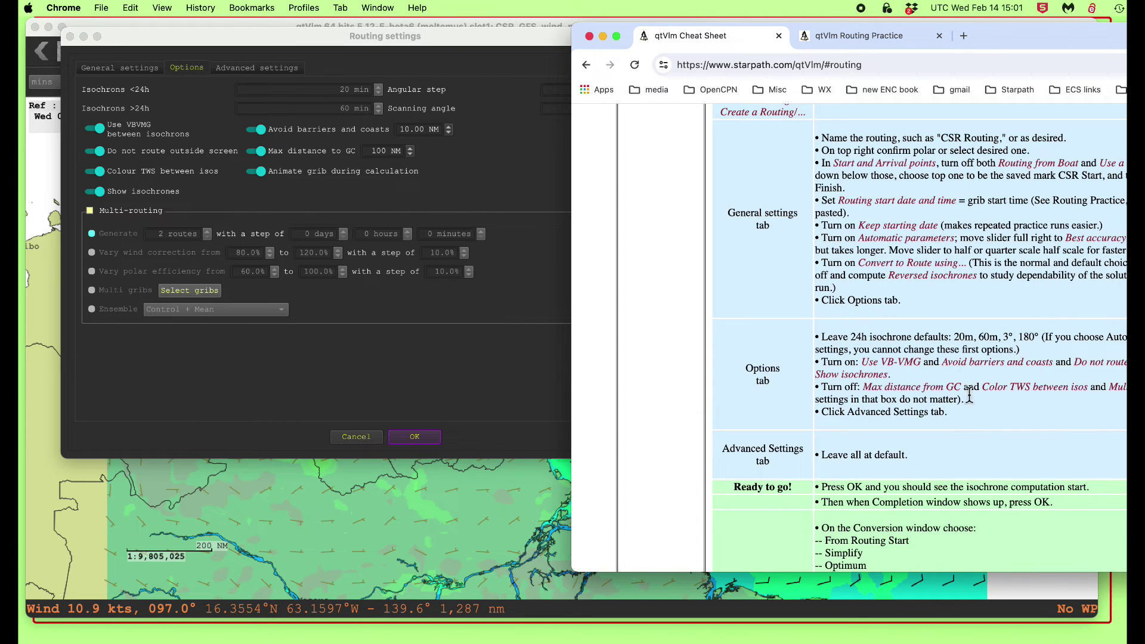
{"action": "scroll", "coordinate": [823, 338], "scroll_direction": "down", "scroll_amount": 2}
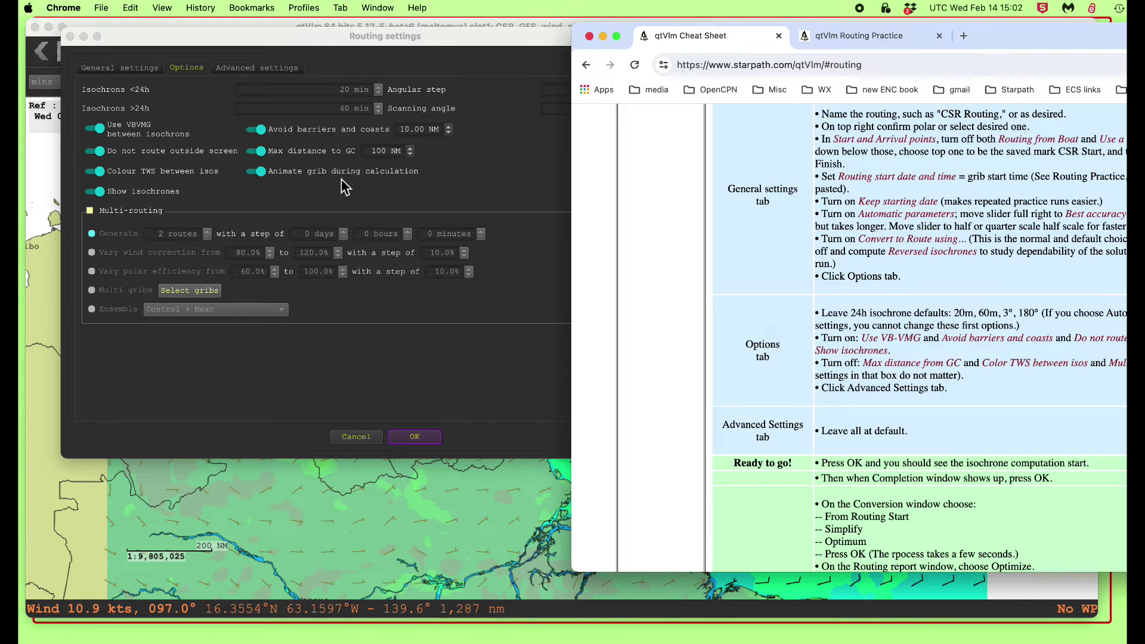
{"action": "left_click", "coordinate": [299, 155]}
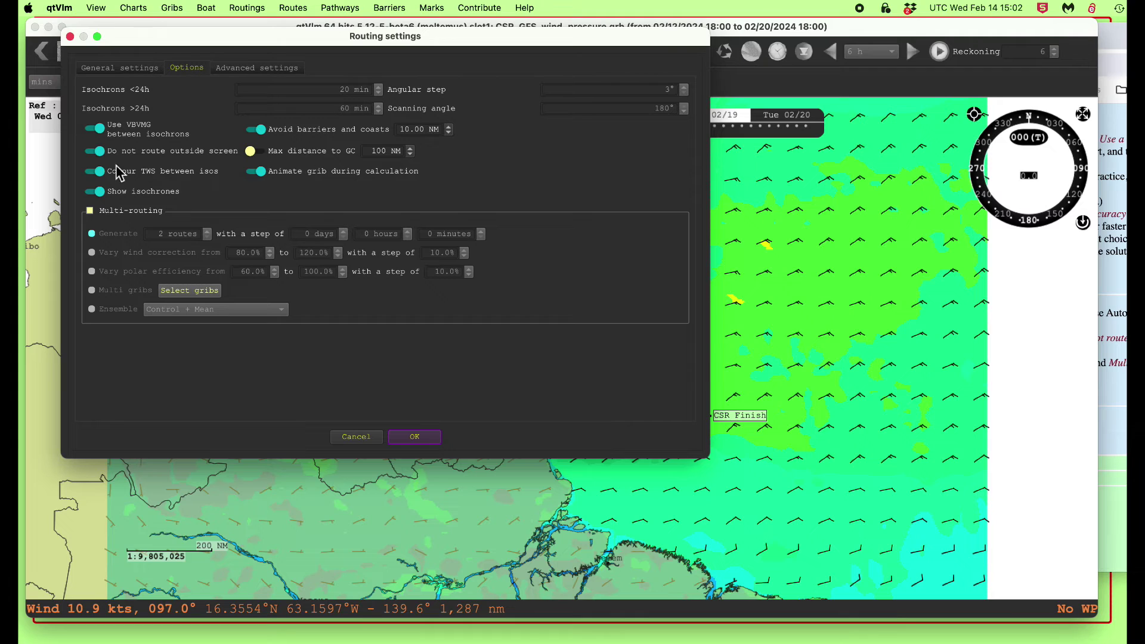
{"action": "left_click", "coordinate": [1106, 393]}
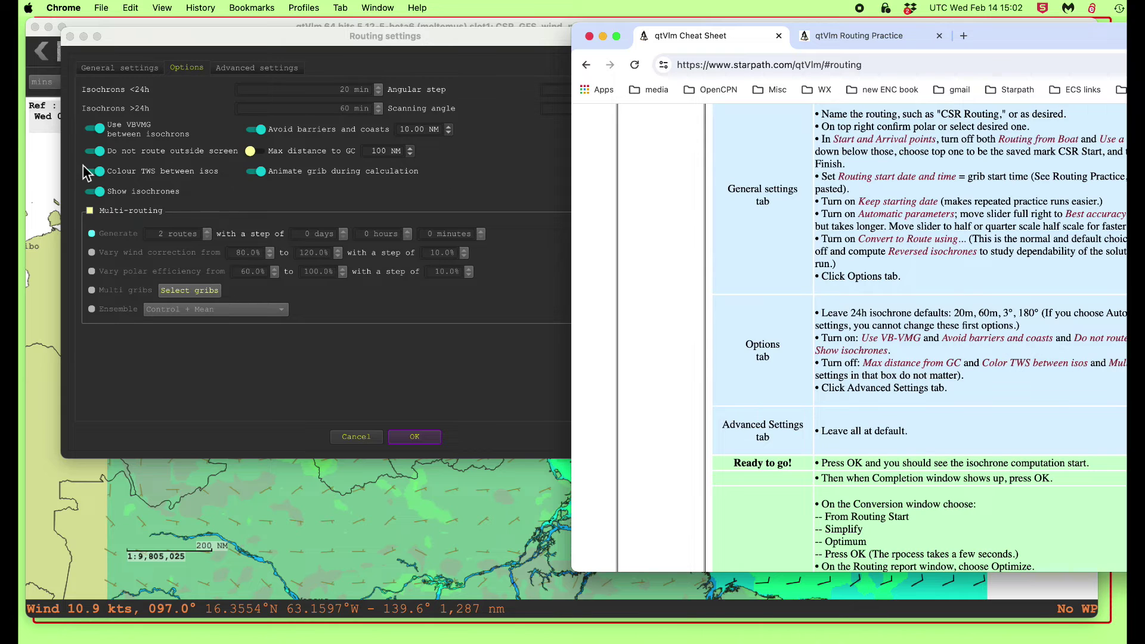
{"action": "left_click", "coordinate": [119, 179]}
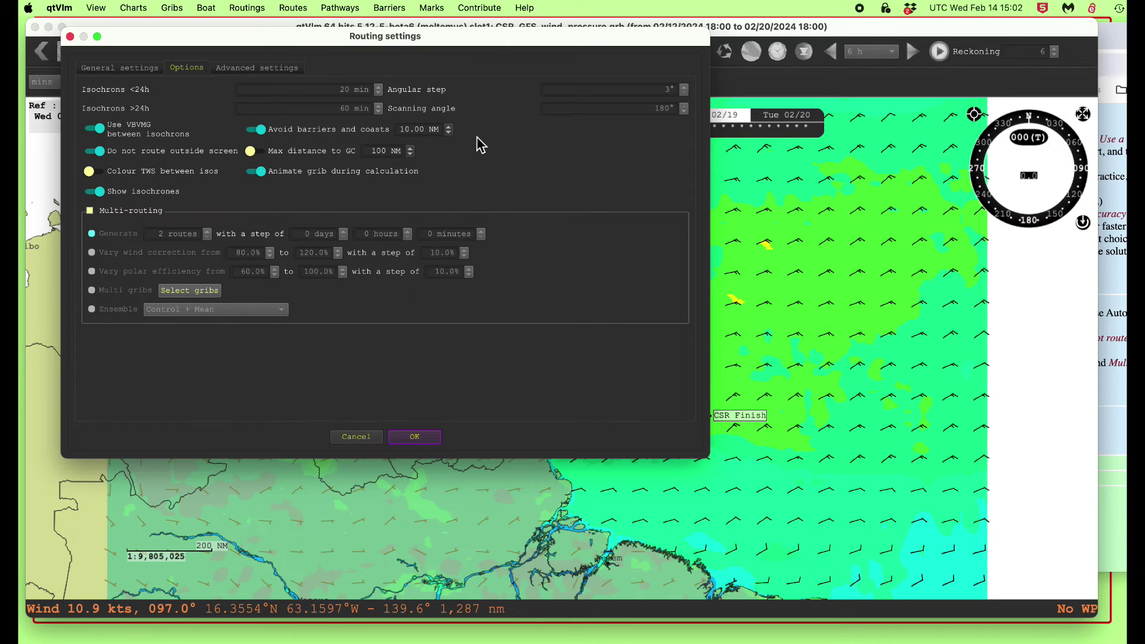
Step: Toggle the grib animation option off and on, and turn Max distance to GC and Colour TWS between isos back on
{"action": "left_click", "coordinate": [297, 178]}
{"action": "left_click", "coordinate": [316, 152]}
{"action": "left_click", "coordinate": [303, 171]}
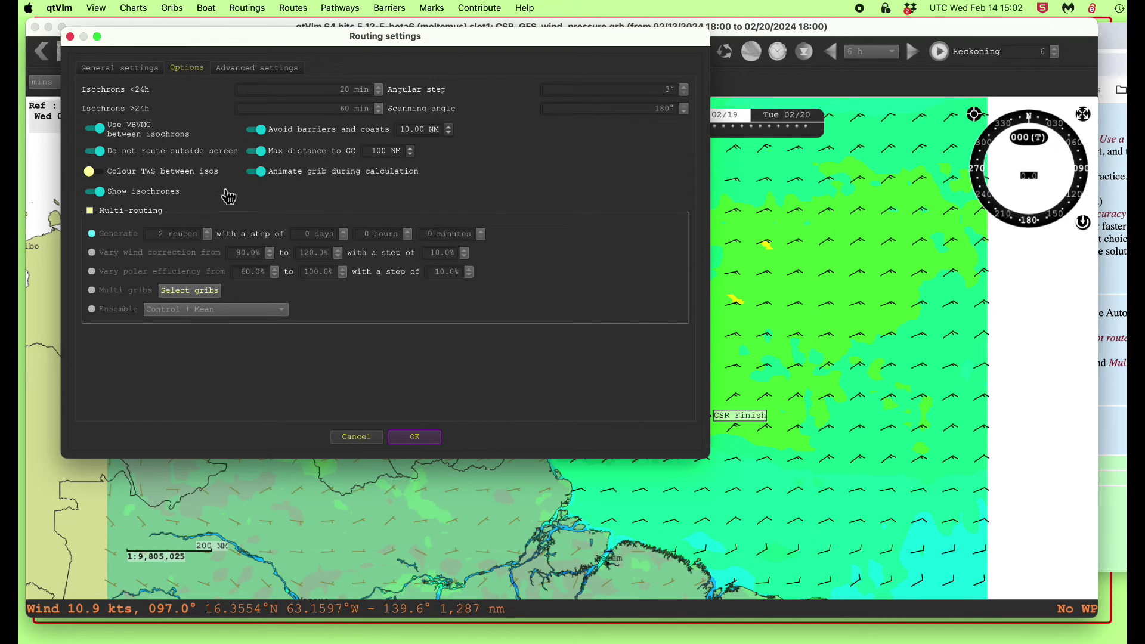
{"action": "left_click", "coordinate": [181, 178]}
Step: Review the routing's Advanced and General settings and read the Cheat Sheet's steps for running and converting the routing
{"action": "left_click", "coordinate": [272, 69]}
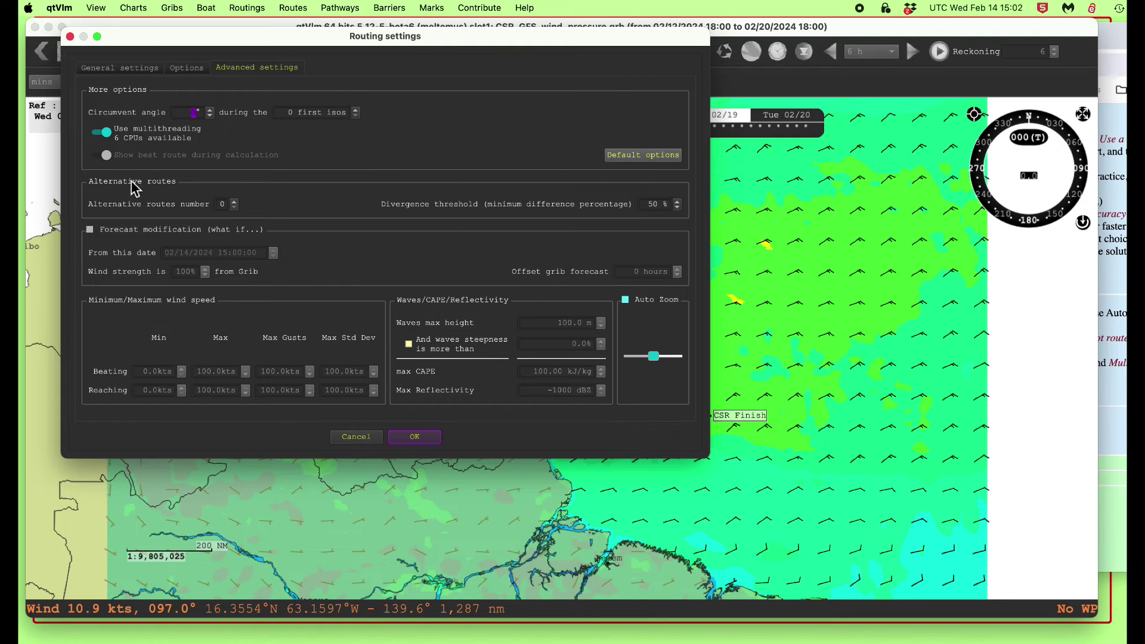
{"action": "left_click", "coordinate": [95, 70]}
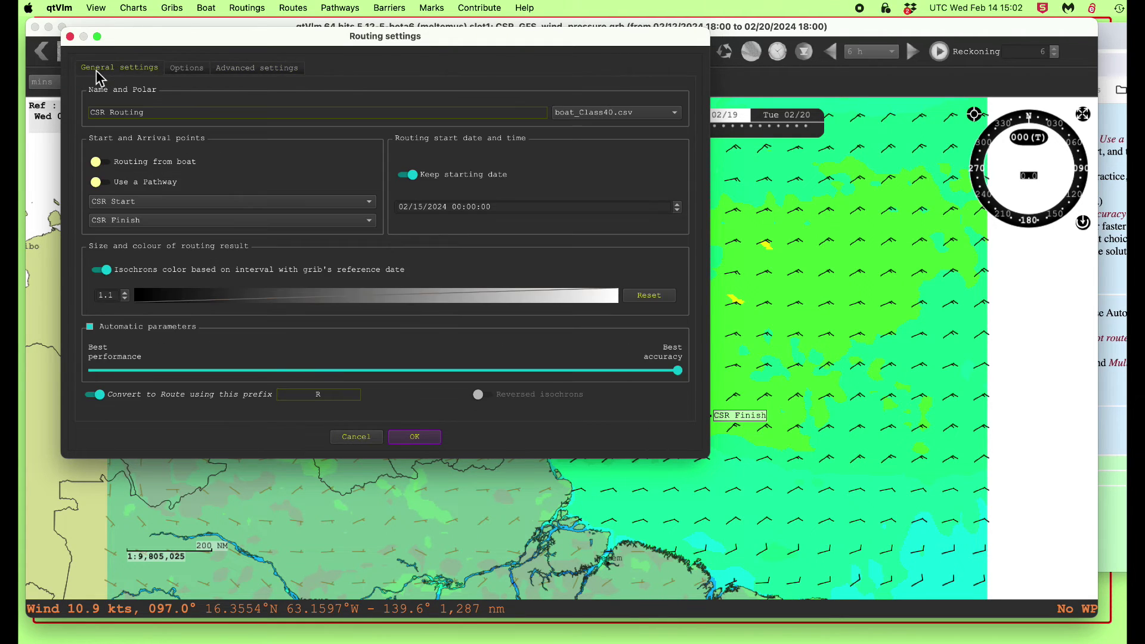
{"action": "left_click", "coordinate": [1103, 385]}
{"action": "scroll", "coordinate": [885, 441], "scroll_direction": "down", "scroll_amount": 5}
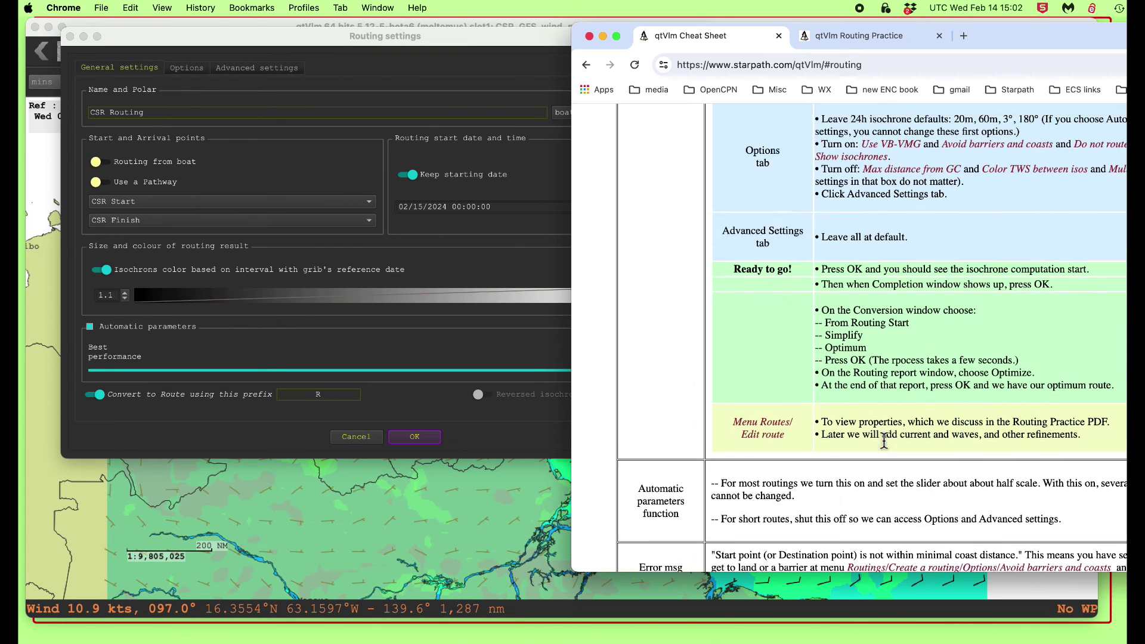
Step: Switch back to qtVlm and run the CSR Routing isochrone calculation through to its completion report
{"action": "left_click", "coordinate": [464, 423]}
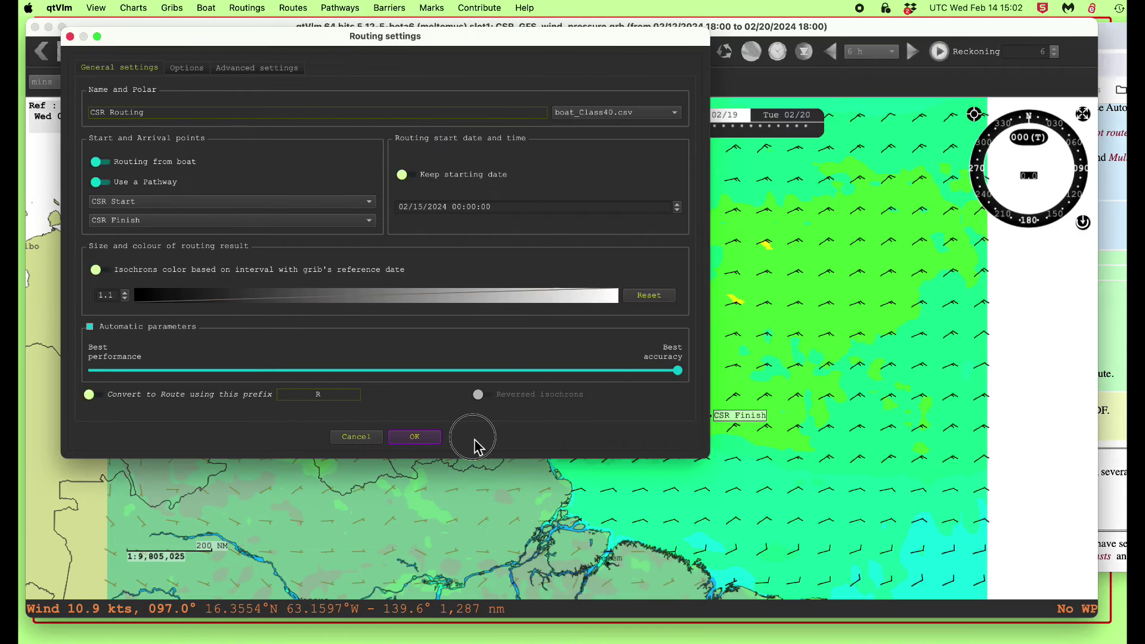
{"action": "left_click", "coordinate": [417, 439]}
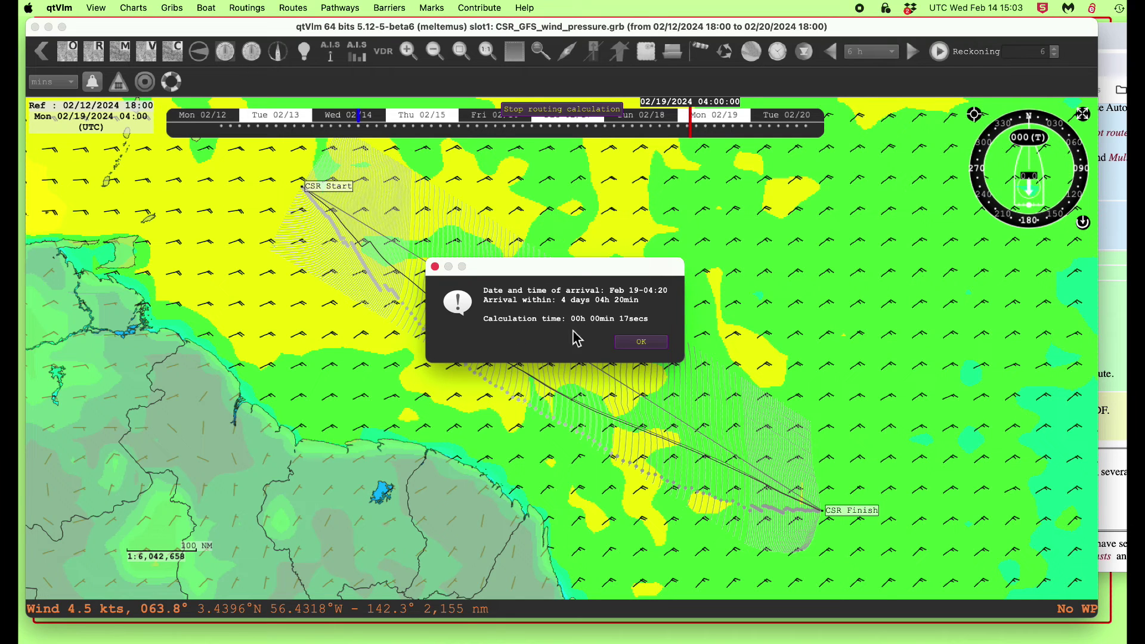
{"action": "left_click", "coordinate": [638, 343]}
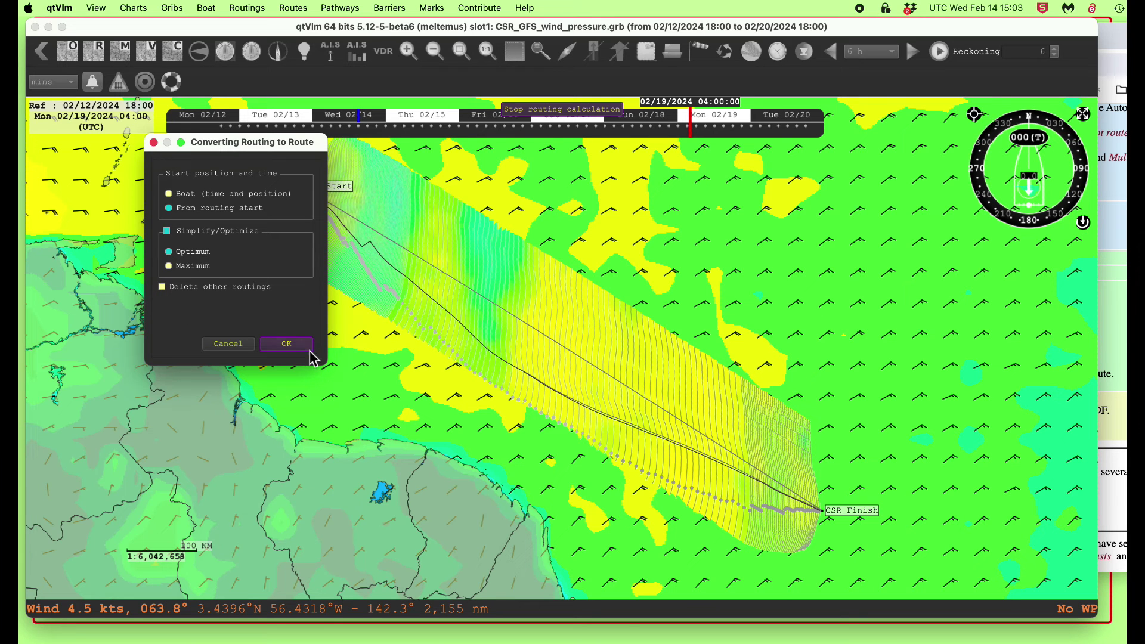
Step: Convert the routing to a route from the routing start with Optimum simplification, and optimize the simplified route
{"action": "left_click", "coordinate": [287, 344]}
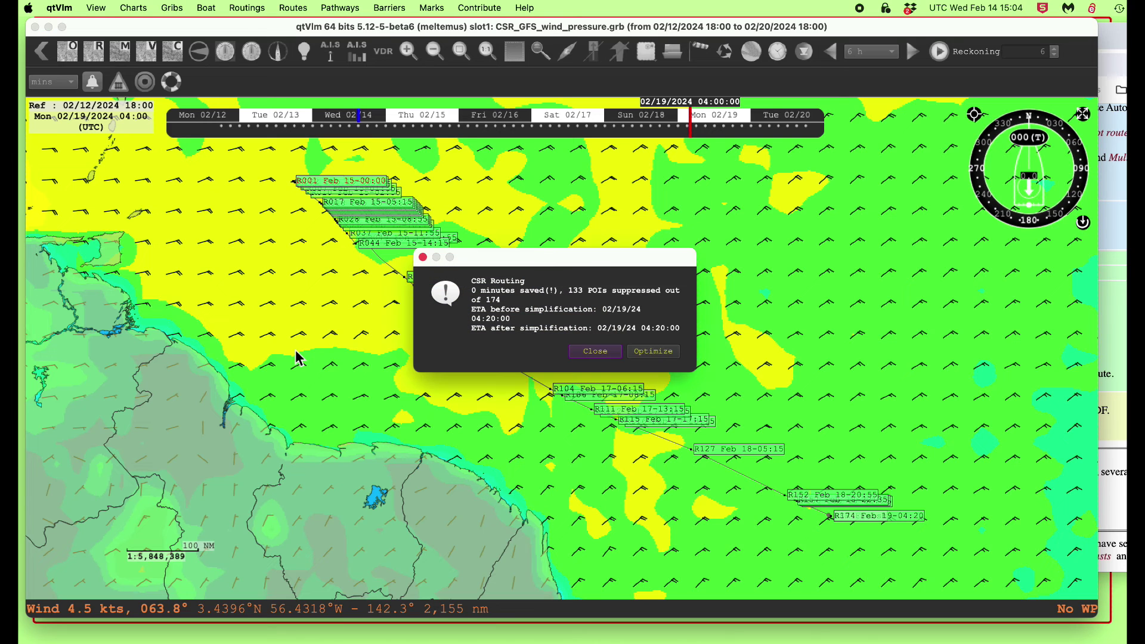
{"action": "left_click", "coordinate": [666, 356]}
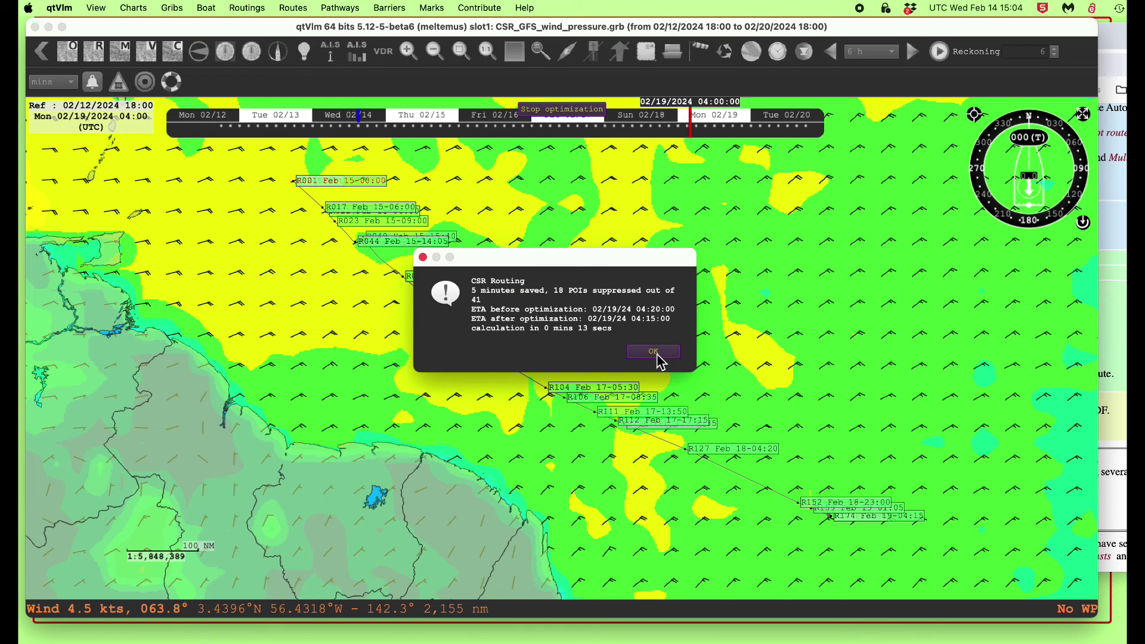
{"action": "left_click", "coordinate": [664, 352]}
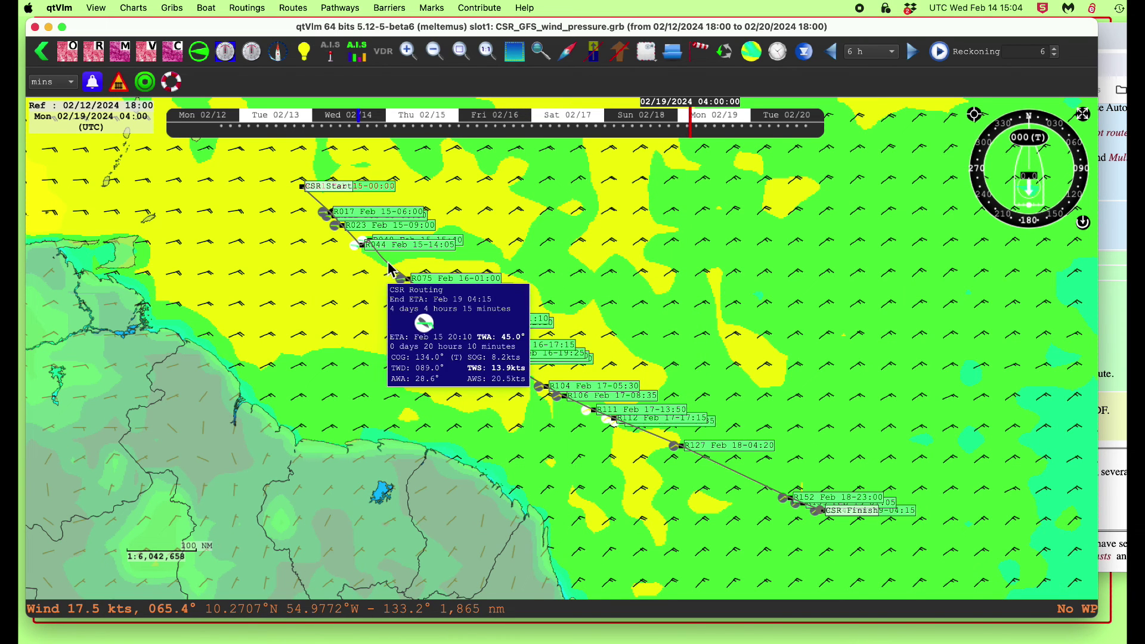
Step: Examine the CSR Routing route's logbook, TWS histogram and general route settings, leaving the settings unchanged
{"action": "right_click", "coordinate": [388, 270]}
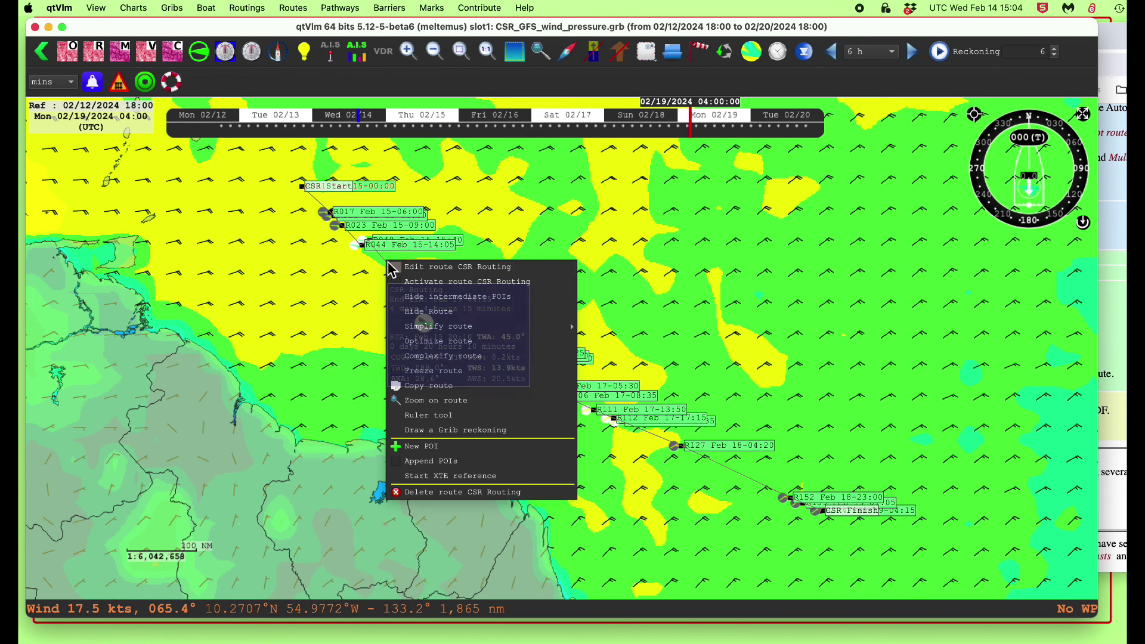
{"action": "left_click", "coordinate": [450, 270]}
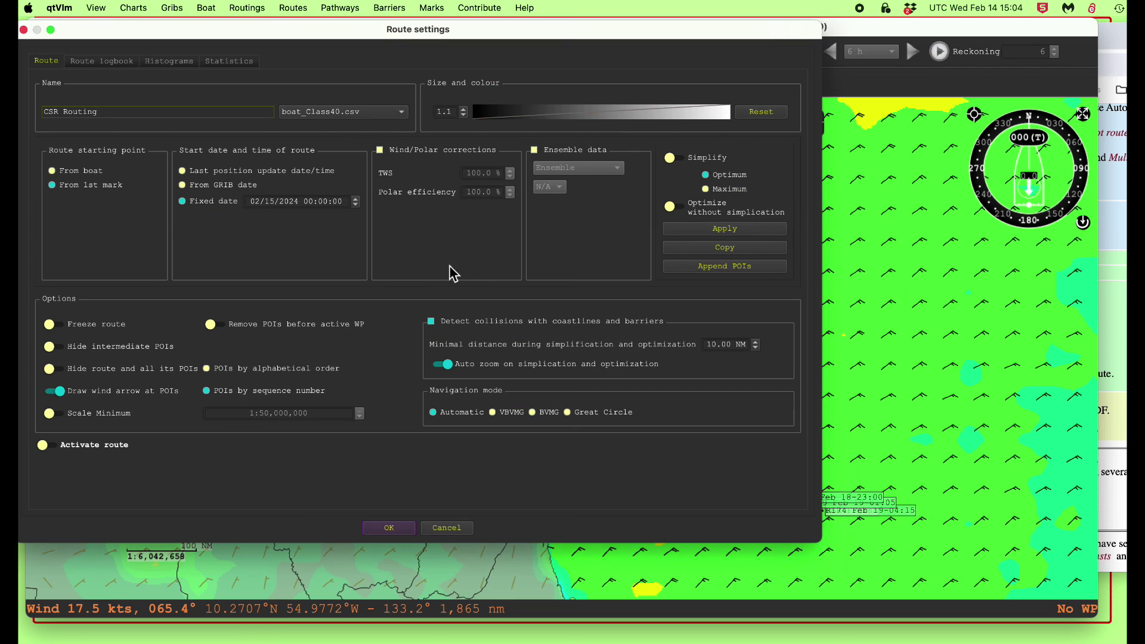
{"action": "left_click", "coordinate": [113, 64]}
{"action": "scroll", "coordinate": [374, 335], "scroll_direction": "down", "scroll_amount": 7}
{"action": "scroll", "coordinate": [373, 338], "scroll_direction": "up", "scroll_amount": 4}
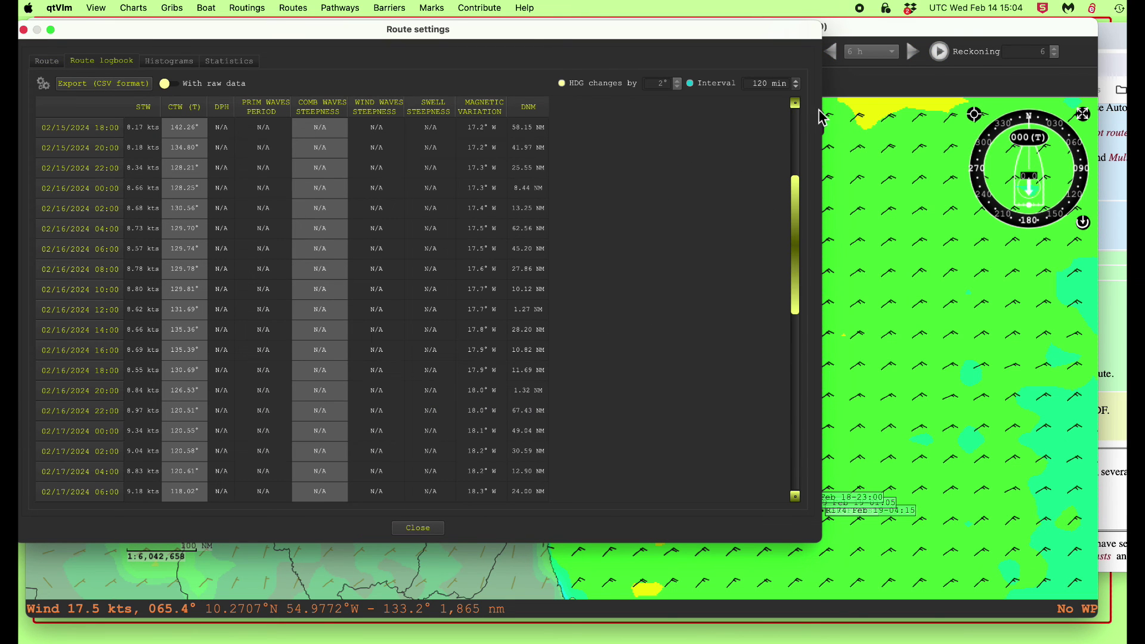
{"action": "left_click", "coordinate": [174, 63]}
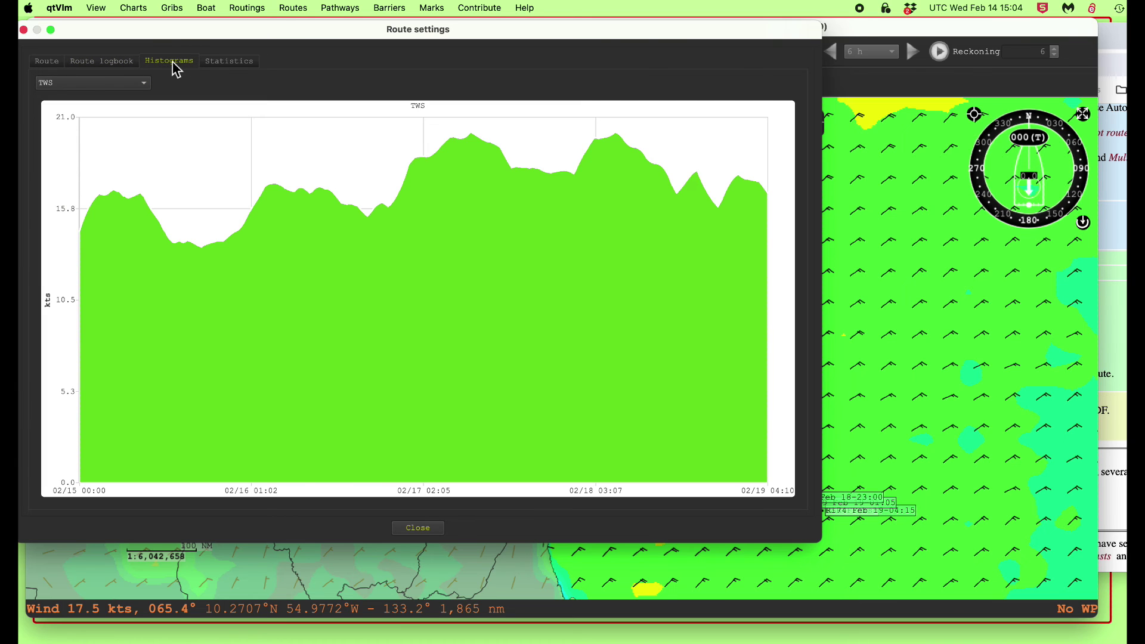
{"action": "left_click", "coordinate": [47, 62]}
{"action": "left_click_drag", "start_coordinate": [206, 34], "coordinate": [319, 92]}
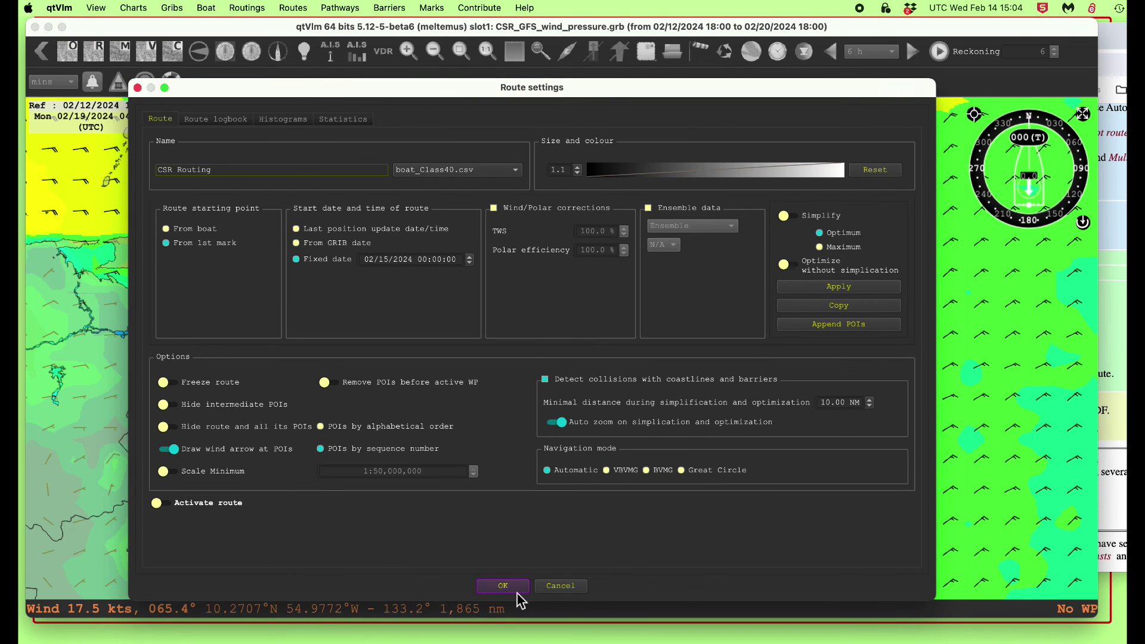
{"action": "left_click", "coordinate": [561, 587]}
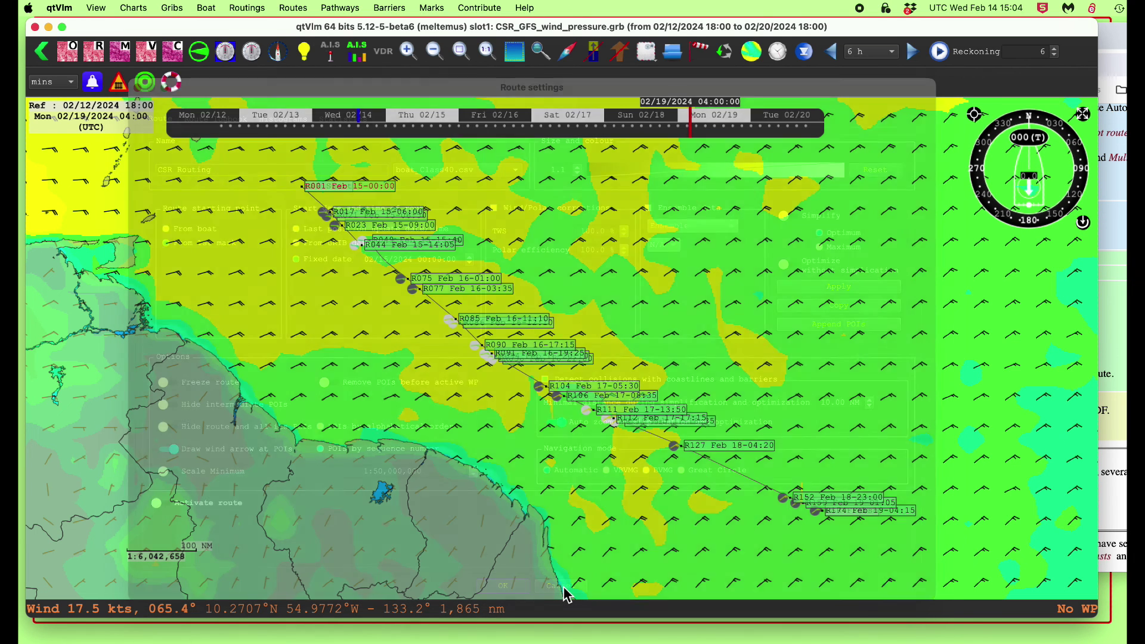